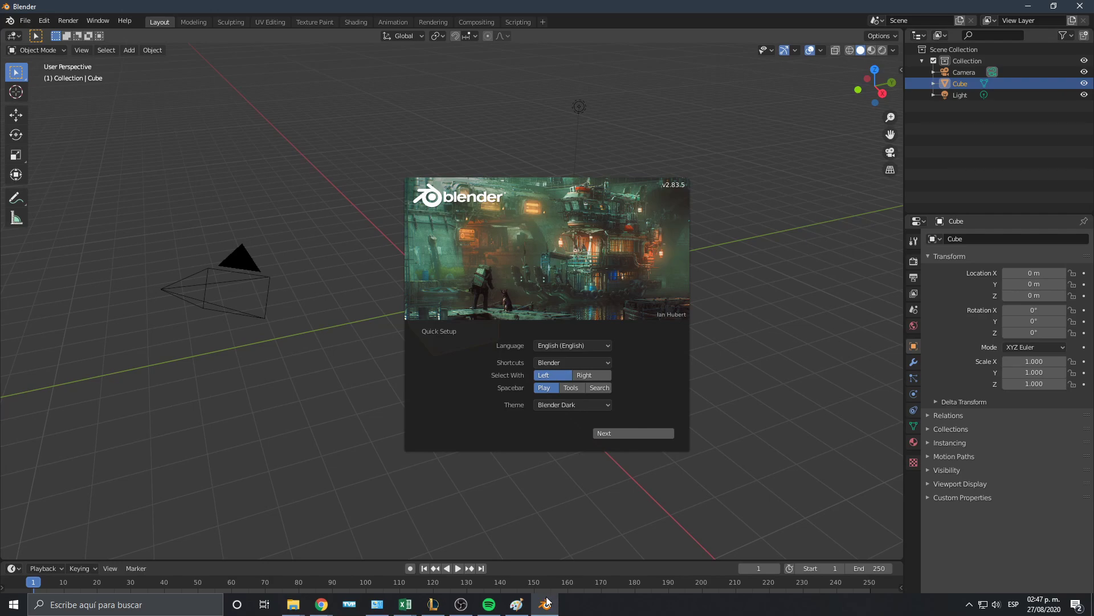
# Switch to Paint and, with a red pencil, write W and H beside a small rectangle, with Y and X beneath the letters.
pyautogui.click(517, 604)
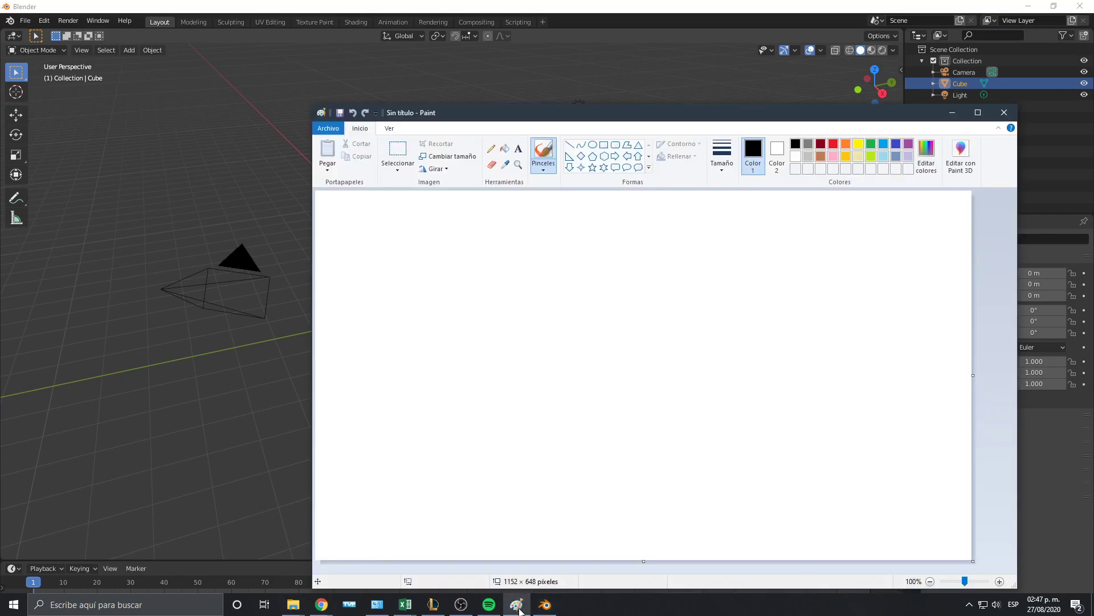
pyautogui.click(980, 113)
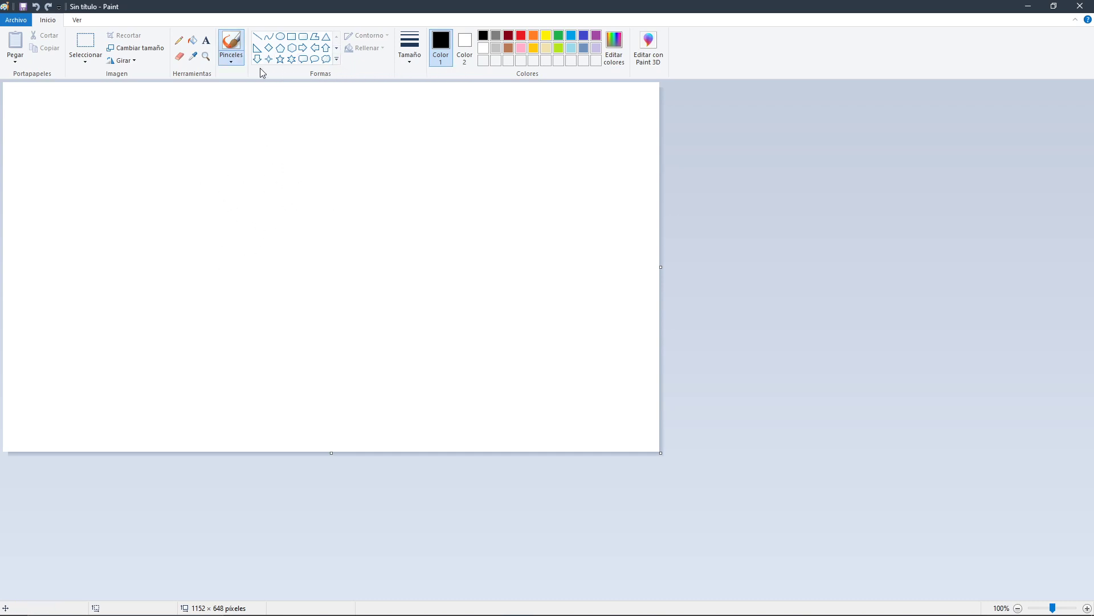
pyautogui.click(179, 40)
pyautogui.click(521, 36)
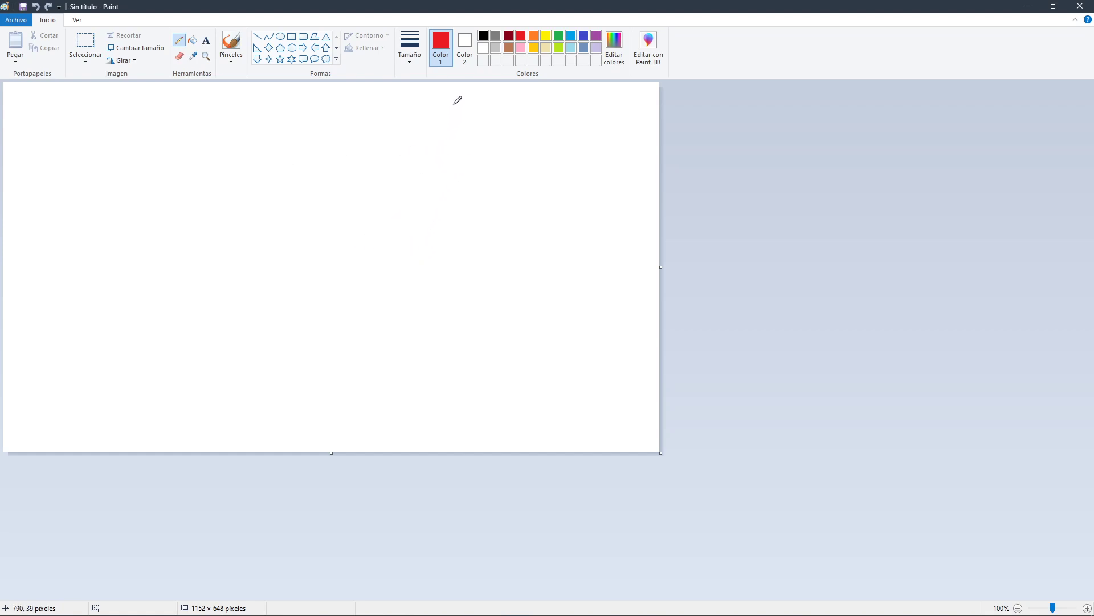
pyautogui.moveTo(456, 104)
pyautogui.mouseDown()
pyautogui.moveTo(514, 129)
pyautogui.moveTo(517, 108)
pyautogui.mouseUp()
pyautogui.moveTo(533, 102)
pyautogui.mouseDown()
pyautogui.moveTo(532, 115)
pyautogui.moveTo(561, 112)
pyautogui.moveTo(533, 101)
pyautogui.mouseUp()
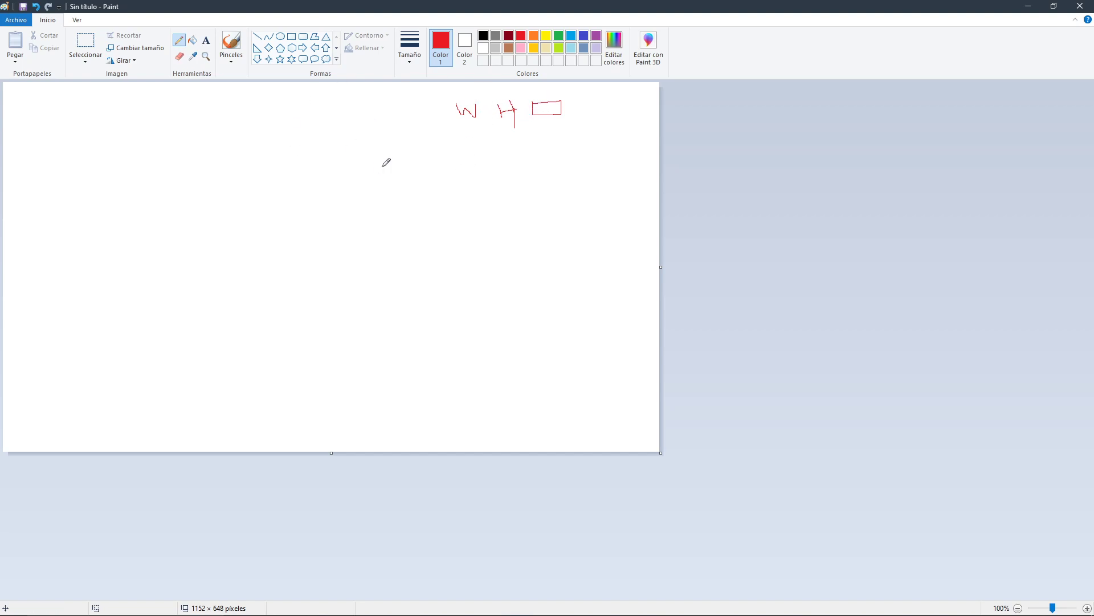
pyautogui.moveTo(462, 149)
pyautogui.mouseDown()
pyautogui.moveTo(472, 148)
pyautogui.moveTo(467, 164)
pyautogui.mouseUp()
pyautogui.moveTo(513, 147)
pyautogui.mouseDown()
pyautogui.moveTo(506, 160)
pyautogui.moveTo(518, 161)
pyautogui.mouseUp()
# Draw a tall frame around a smiling figure and label its edges H, W, X and Y.
pyautogui.moveTo(143, 330)
pyautogui.mouseDown()
pyautogui.moveTo(137, 225)
pyautogui.moveTo(190, 230)
pyautogui.moveTo(208, 335)
pyautogui.moveTo(141, 330)
pyautogui.moveTo(152, 287)
pyautogui.moveTo(196, 317)
pyautogui.moveTo(191, 334)
pyautogui.mouseUp()
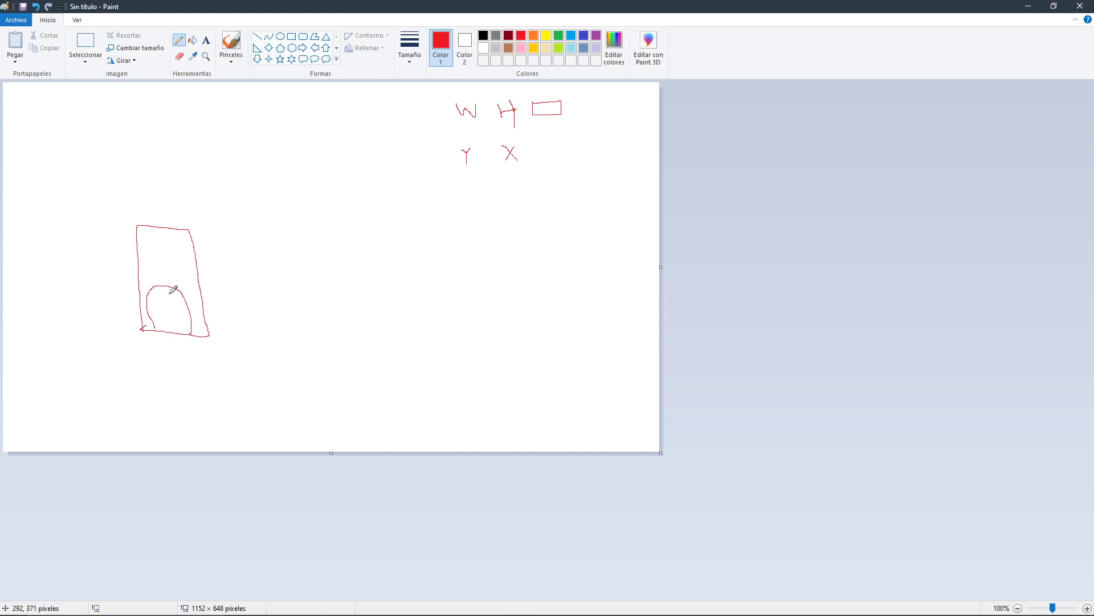
pyautogui.moveTo(156, 285)
pyautogui.mouseDown()
pyautogui.moveTo(157, 246)
pyautogui.moveTo(177, 289)
pyautogui.moveTo(160, 267)
pyautogui.moveTo(174, 266)
pyautogui.moveTo(155, 280)
pyautogui.moveTo(169, 278)
pyautogui.mouseUp()
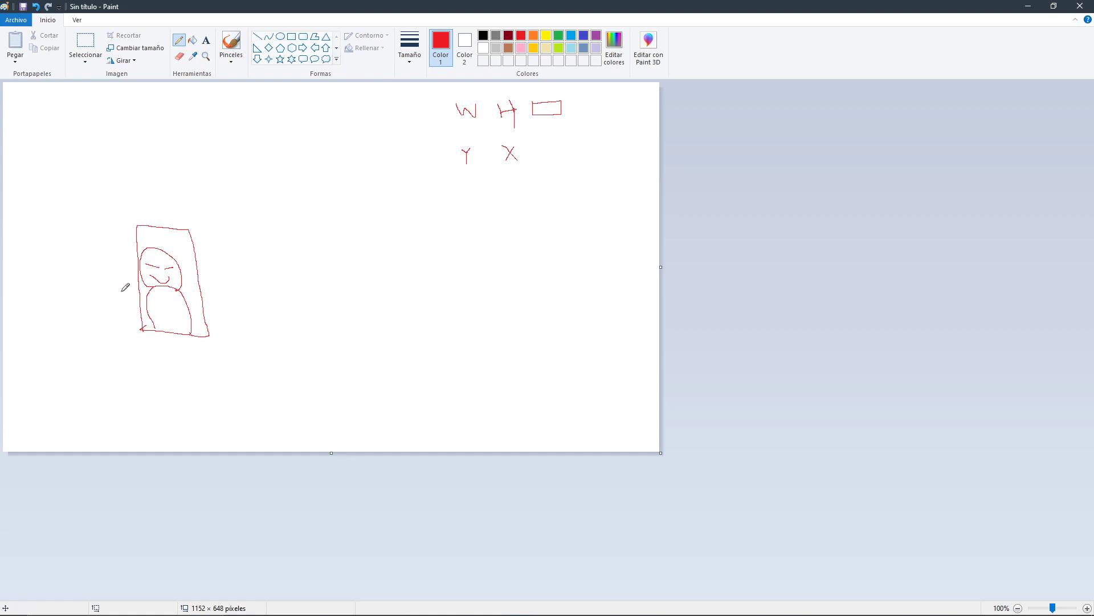
pyautogui.moveTo(116, 274); pyautogui.dragTo(125, 284)
pyautogui.moveTo(157, 337); pyautogui.dragTo(177, 339)
pyautogui.moveTo(209, 266); pyautogui.dragTo(212, 278)
pyautogui.moveTo(166, 213); pyautogui.dragTo(168, 232)
pyautogui.click(291, 37)
pyautogui.moveTo(354, 298); pyautogui.dragTo(446, 363)
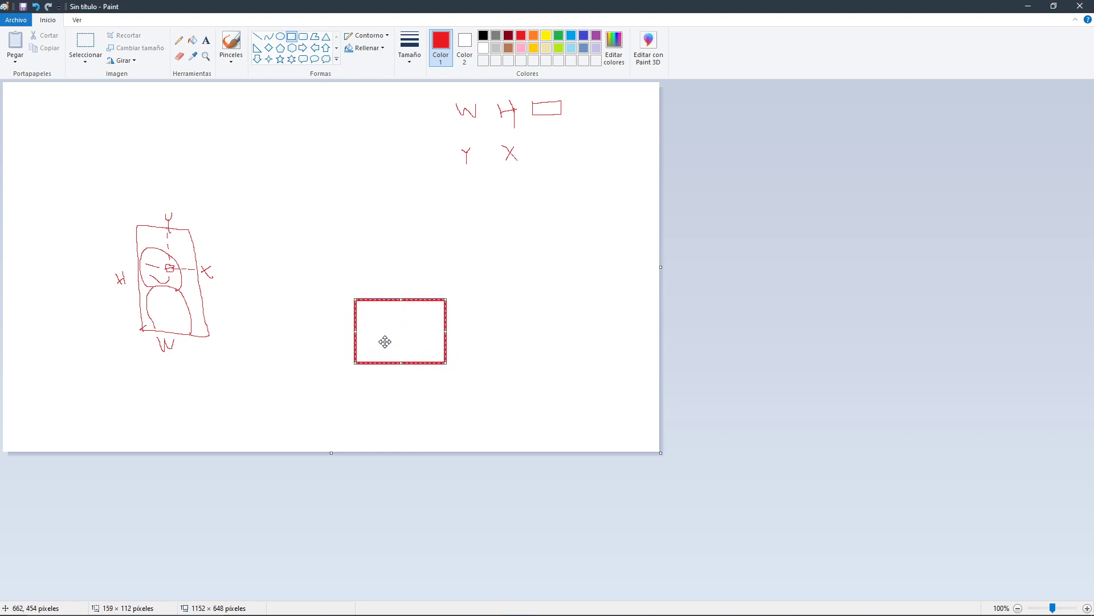
pyautogui.moveTo(355, 299); pyautogui.dragTo(365, 308)
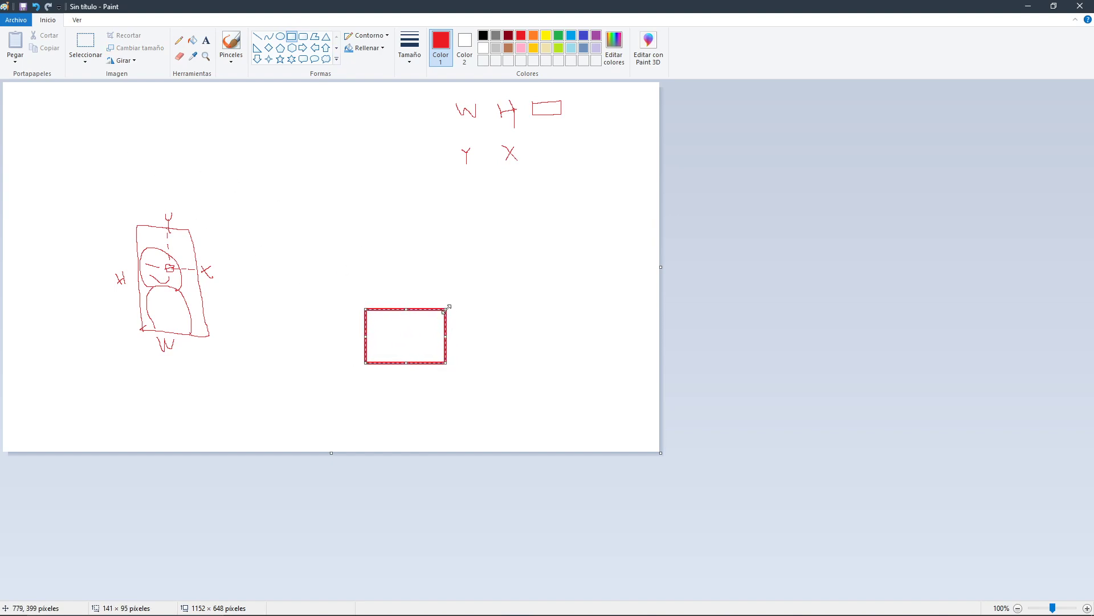
pyautogui.moveTo(446, 307); pyautogui.dragTo(416, 319)
pyautogui.press('Delete')
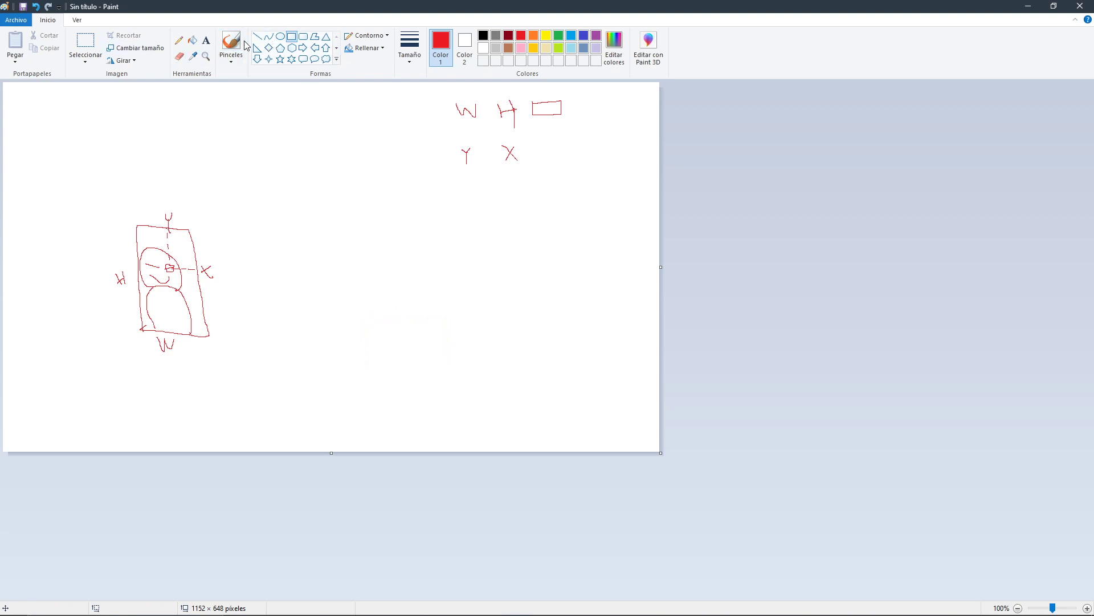
pyautogui.click(179, 40)
pyautogui.moveTo(304, 303)
pyautogui.mouseDown()
pyautogui.moveTo(345, 289)
pyautogui.moveTo(405, 306)
pyautogui.mouseUp()
pyautogui.hotkey('ctrl', 'z')
pyautogui.moveTo(304, 311)
pyautogui.mouseDown()
pyautogui.moveTo(356, 276)
pyautogui.moveTo(388, 318)
pyautogui.mouseUp()
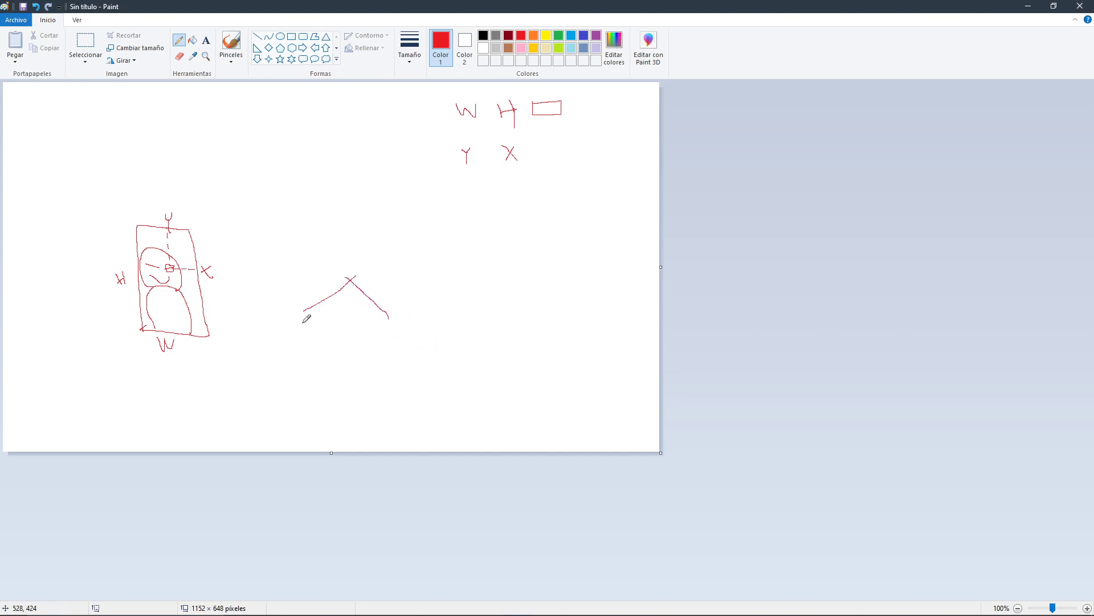
pyautogui.moveTo(303, 312)
pyautogui.mouseDown()
pyautogui.moveTo(341, 345)
pyautogui.moveTo(391, 324)
pyautogui.mouseUp()
pyautogui.hotkey('ctrl', 'z')
pyautogui.hotkey('ctrl', 'z')
pyautogui.hotkey('ctrl', 'z')
pyautogui.hotkey('ctrl', 'z')
pyautogui.hotkey('ctrl', 'z')
# Draw a rhombus base beside the portrait and label its two front edges H, Y and W, X.
pyautogui.moveTo(294, 324)
pyautogui.mouseDown()
pyautogui.moveTo(346, 295)
pyautogui.moveTo(396, 322)
pyautogui.mouseUp()
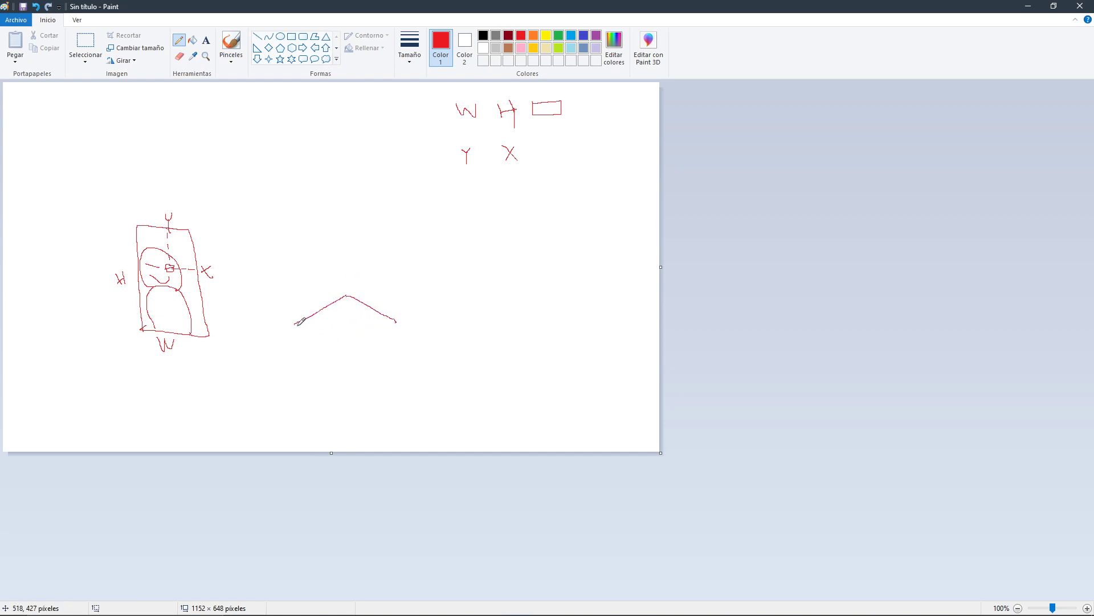
pyautogui.moveTo(294, 324)
pyautogui.mouseDown()
pyautogui.moveTo(345, 365)
pyautogui.moveTo(396, 320)
pyautogui.mouseUp()
pyautogui.moveTo(303, 349)
pyautogui.mouseDown()
pyautogui.moveTo(307, 360)
pyautogui.moveTo(389, 344)
pyautogui.mouseUp()
pyautogui.moveTo(298, 337); pyautogui.dragTo(307, 341)
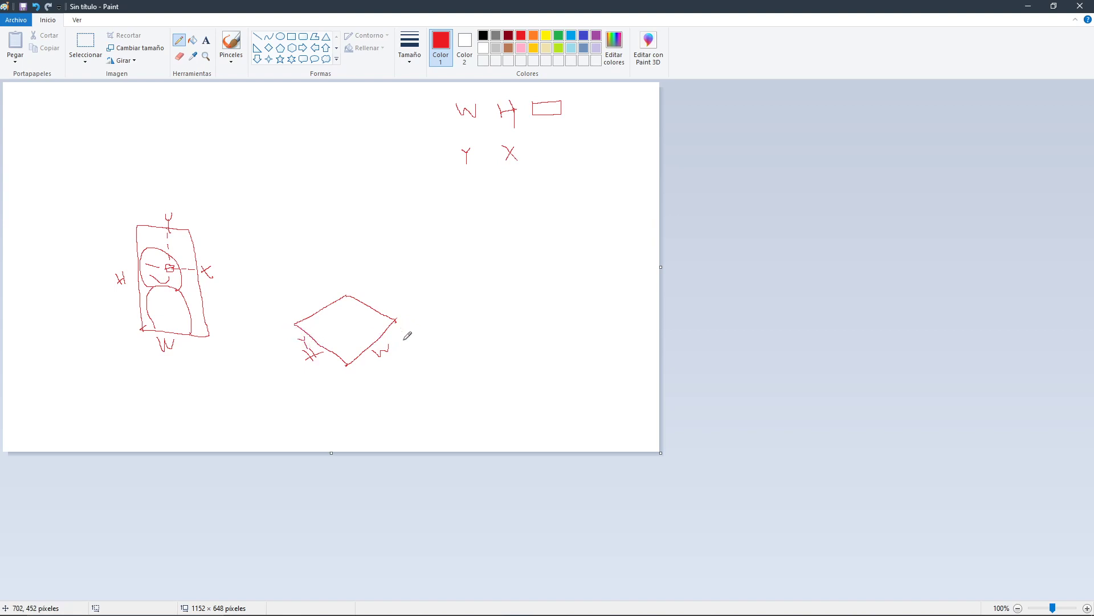
pyautogui.moveTo(410, 334); pyautogui.dragTo(408, 341)
# Complete the rhombus as a wireframe cube with vertical and top edges, labelling the height Z.
pyautogui.moveTo(345, 295); pyautogui.dragTo(346, 246)
pyautogui.moveTo(347, 365)
pyautogui.mouseDown()
pyautogui.moveTo(353, 332)
pyautogui.moveTo(296, 281)
pyautogui.mouseUp()
pyautogui.moveTo(397, 319)
pyautogui.mouseDown()
pyautogui.moveTo(398, 276)
pyautogui.moveTo(415, 298)
pyautogui.mouseUp()
pyautogui.moveTo(354, 317); pyautogui.dragTo(392, 280)
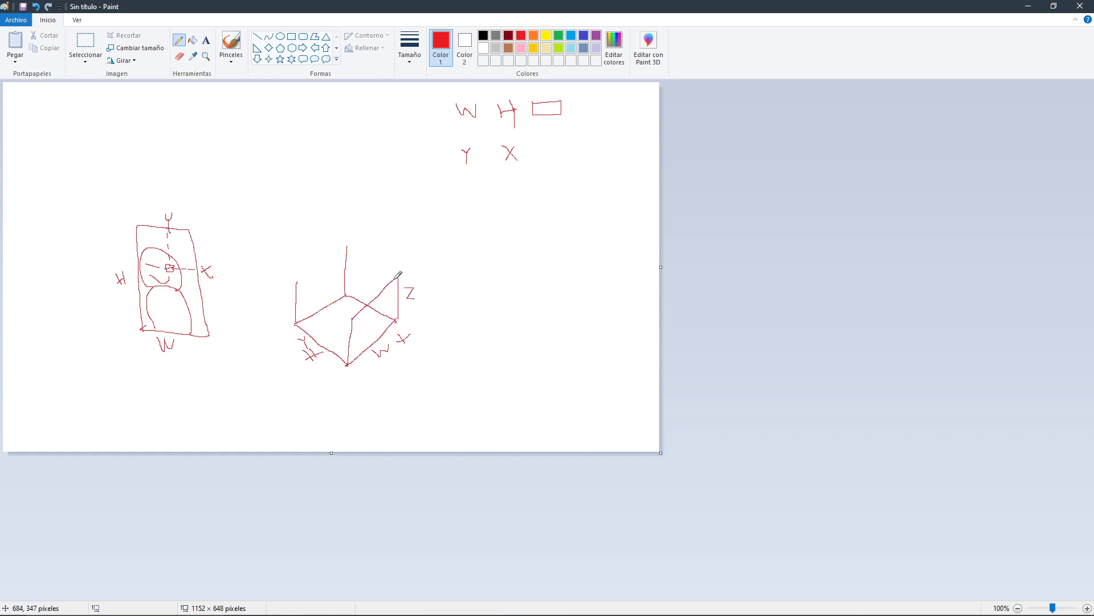
pyautogui.moveTo(348, 247); pyautogui.dragTo(398, 277)
pyautogui.moveTo(296, 282); pyautogui.dragTo(340, 247)
pyautogui.moveTo(297, 282); pyautogui.dragTo(351, 317)
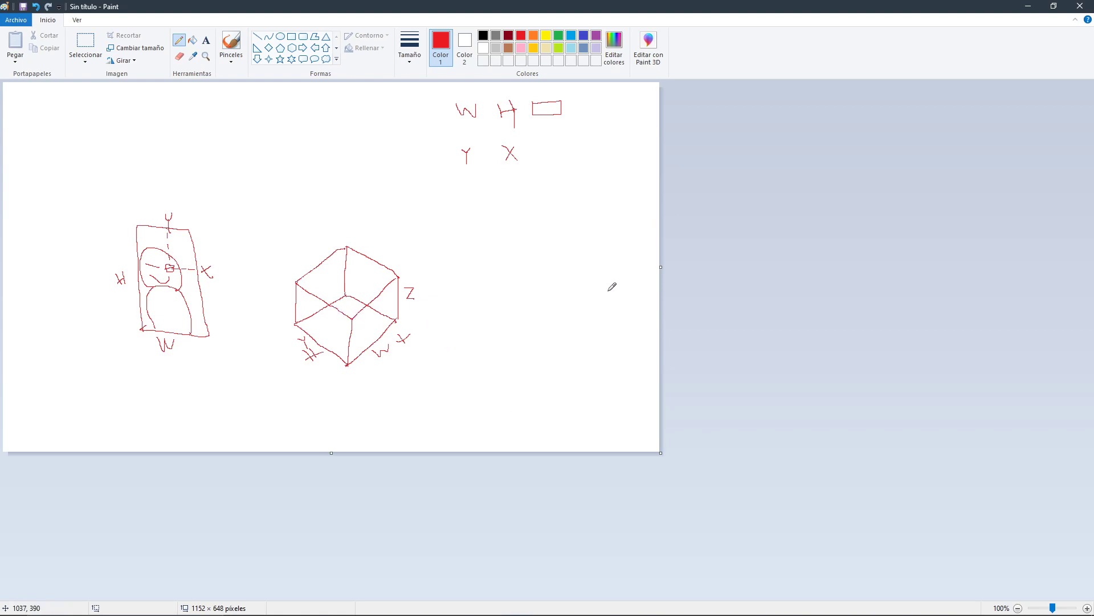
# Draw three arrows from a shared origin as a 3D axis diagram beside the cube, and label the axes.
pyautogui.moveTo(571, 288)
pyautogui.mouseDown()
pyautogui.moveTo(578, 335)
pyautogui.moveTo(545, 364)
pyautogui.moveTo(612, 355)
pyautogui.mouseUp()
pyautogui.moveTo(571, 289)
pyautogui.mouseDown()
pyautogui.moveTo(570, 272)
pyautogui.moveTo(567, 294)
pyautogui.mouseUp()
pyautogui.moveTo(543, 364); pyautogui.dragTo(538, 381)
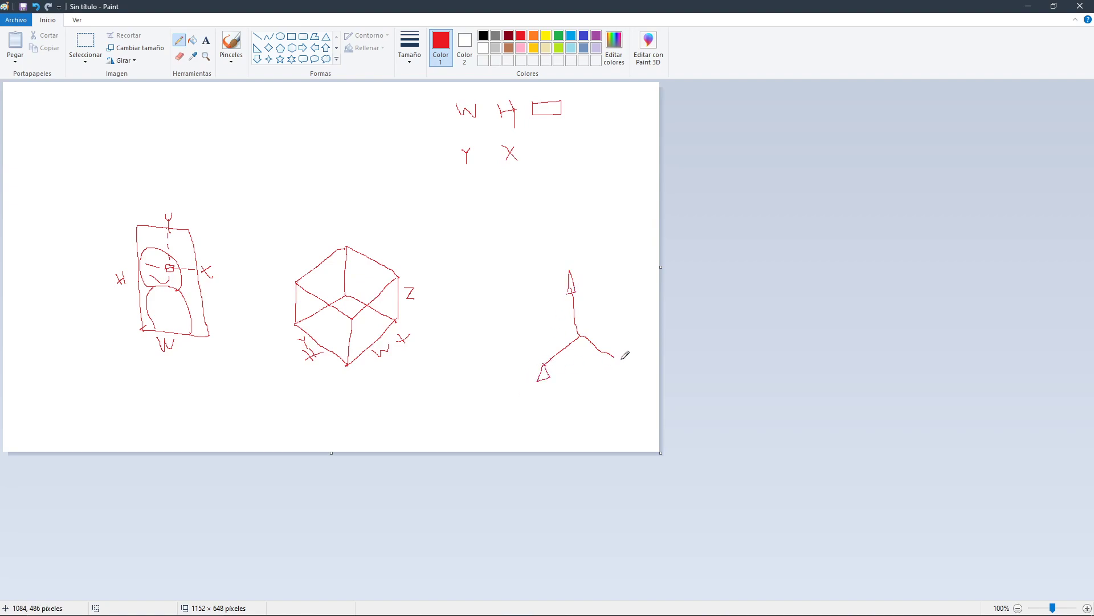
pyautogui.moveTo(614, 355)
pyautogui.mouseDown()
pyautogui.moveTo(606, 375)
pyautogui.moveTo(641, 372)
pyautogui.moveTo(622, 345)
pyautogui.moveTo(615, 357)
pyautogui.mouseUp()
pyautogui.moveTo(568, 247)
pyautogui.mouseDown()
pyautogui.moveTo(570, 262)
pyautogui.moveTo(586, 263)
pyautogui.mouseUp()
pyautogui.moveTo(555, 341)
pyautogui.mouseDown()
pyautogui.moveTo(547, 350)
pyautogui.moveTo(607, 335)
pyautogui.moveTo(603, 349)
pyautogui.mouseUp()
# Switch back to Blender and dismiss the Quick Setup splash screen.
pyautogui.click(1030, 5)
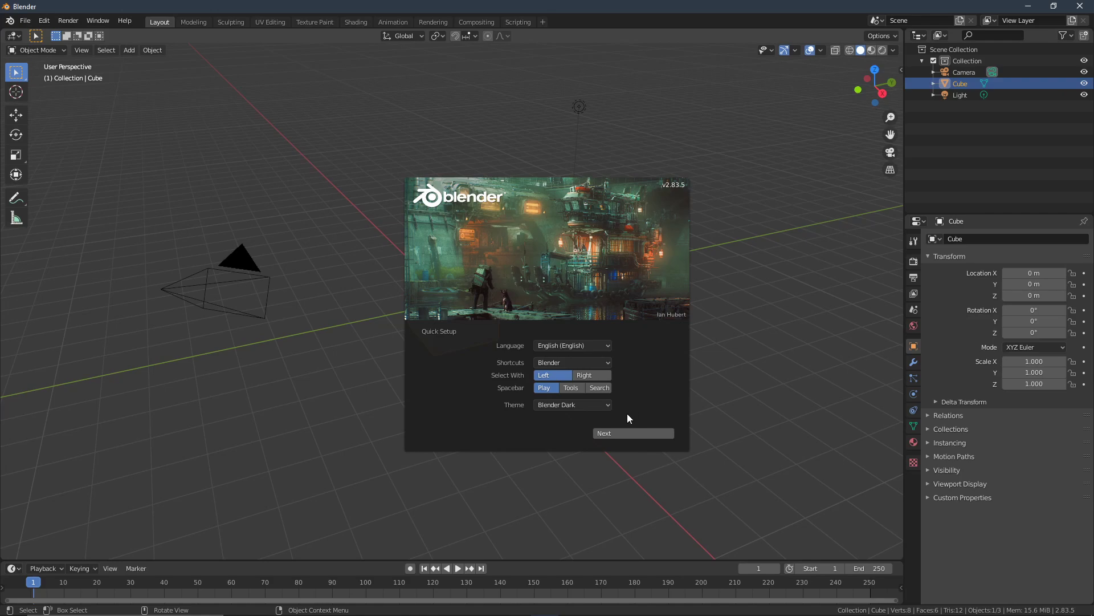
pyautogui.click(604, 404)
pyautogui.click(360, 163)
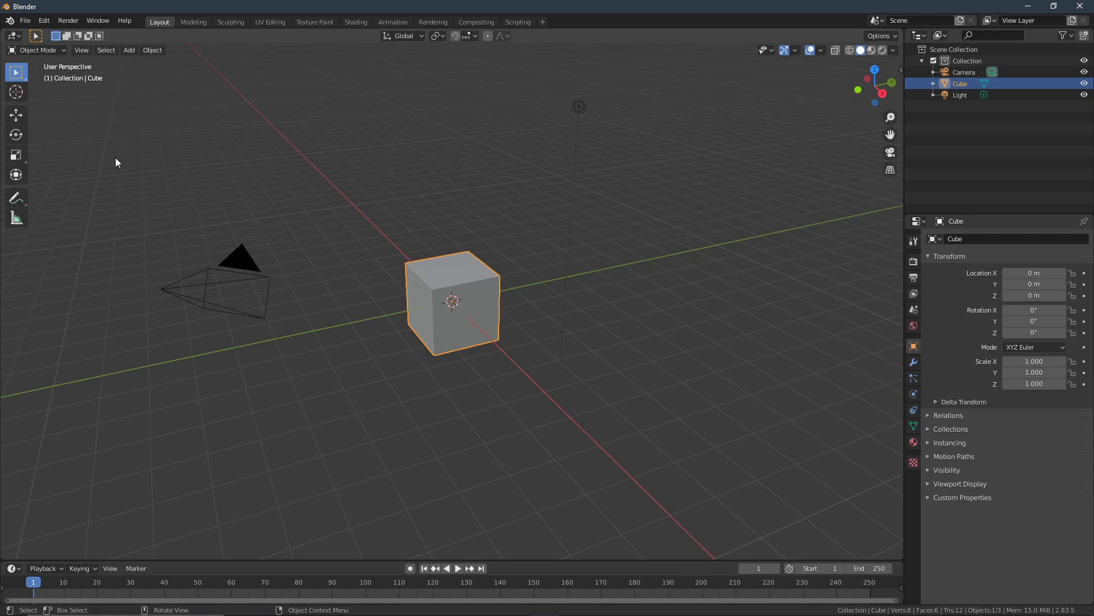
pyautogui.click(26, 21)
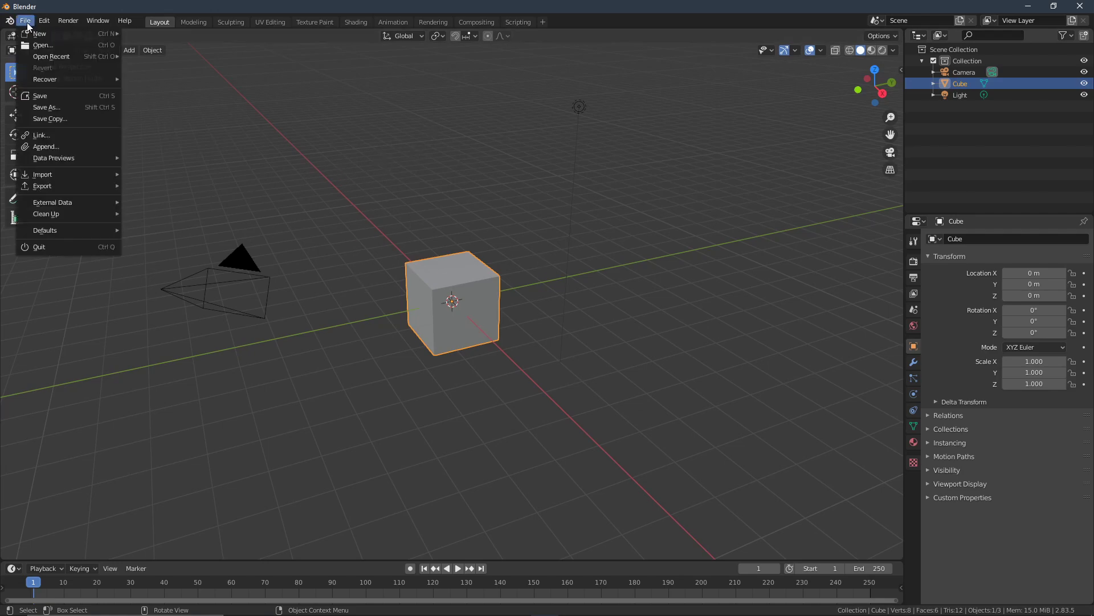
pyautogui.moveTo(50, 38)
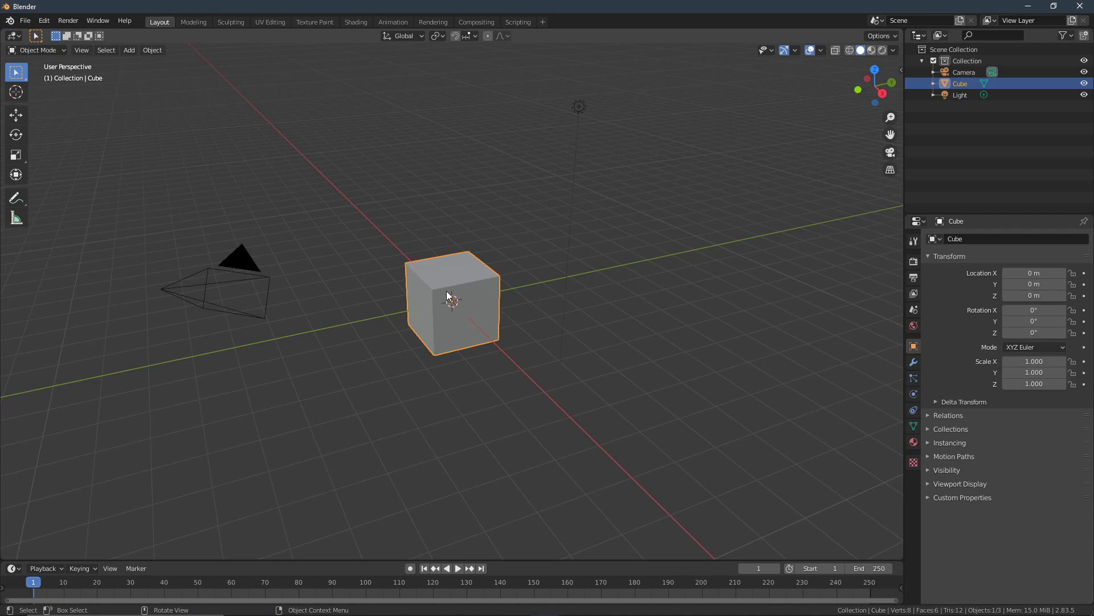
# Select the camera, the light and the cube one after another in the viewport.
pyautogui.click(272, 307)
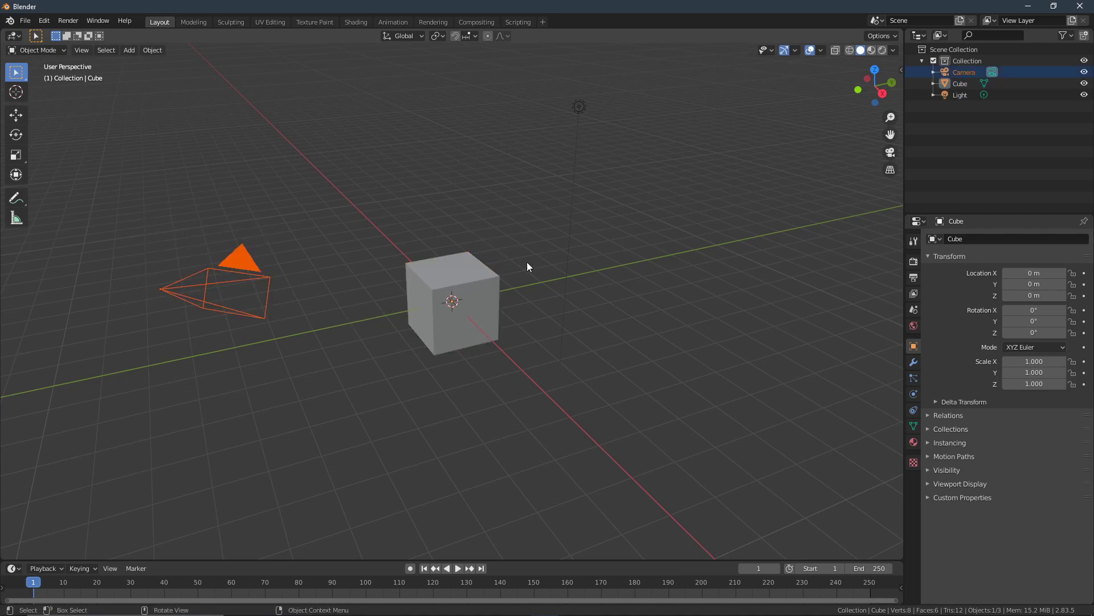
pyautogui.click(587, 129)
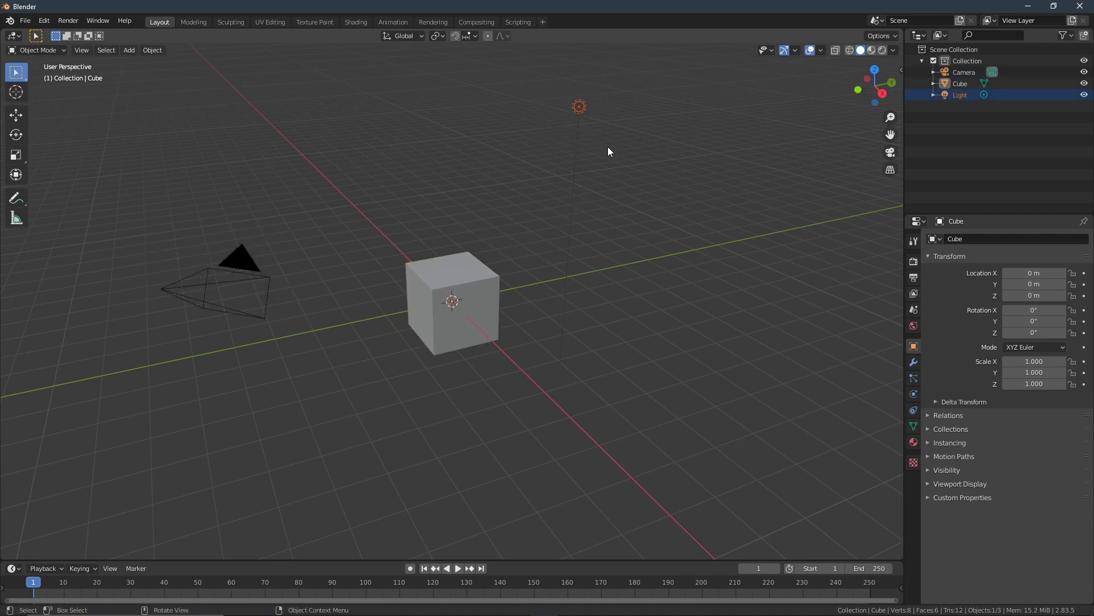
pyautogui.click(465, 272)
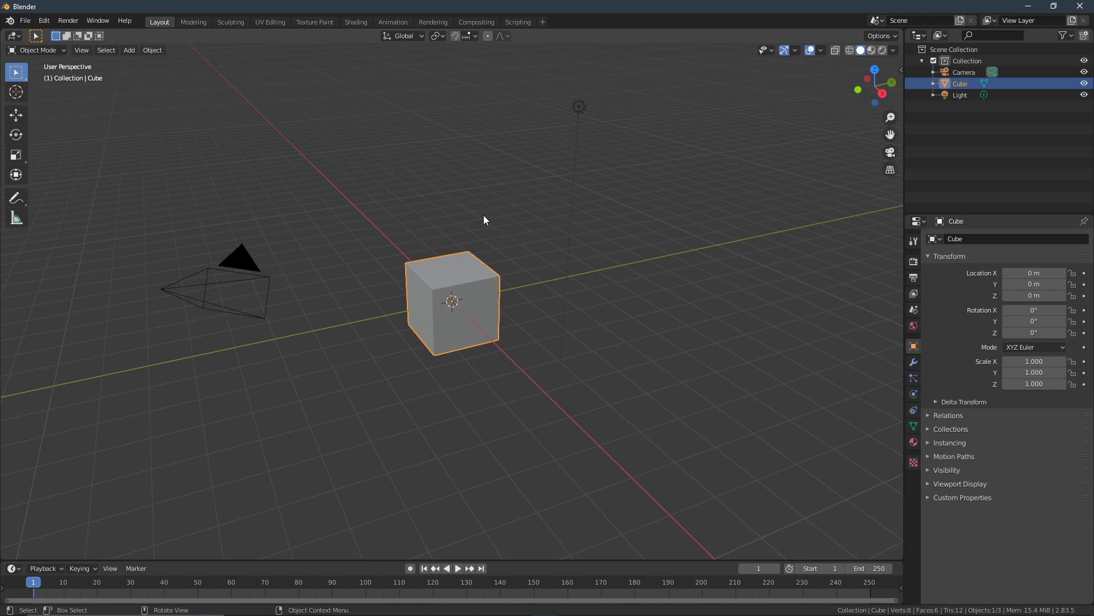
# Examine the default scene by zooming in and out on the cube, camera and light.
pyautogui.scroll(-1, 482, 220)
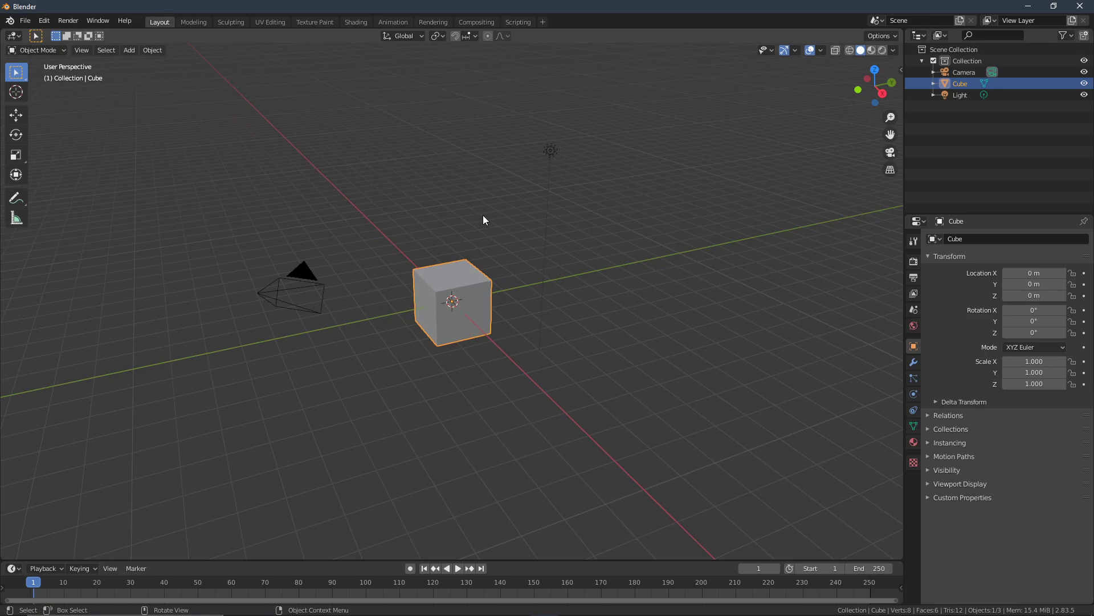
pyautogui.scroll(3, 509, 248)
pyautogui.scroll(-3, 508, 248)
pyautogui.scroll(3, 508, 248)
pyautogui.scroll(-5, 508, 249)
pyautogui.scroll(5, 509, 249)
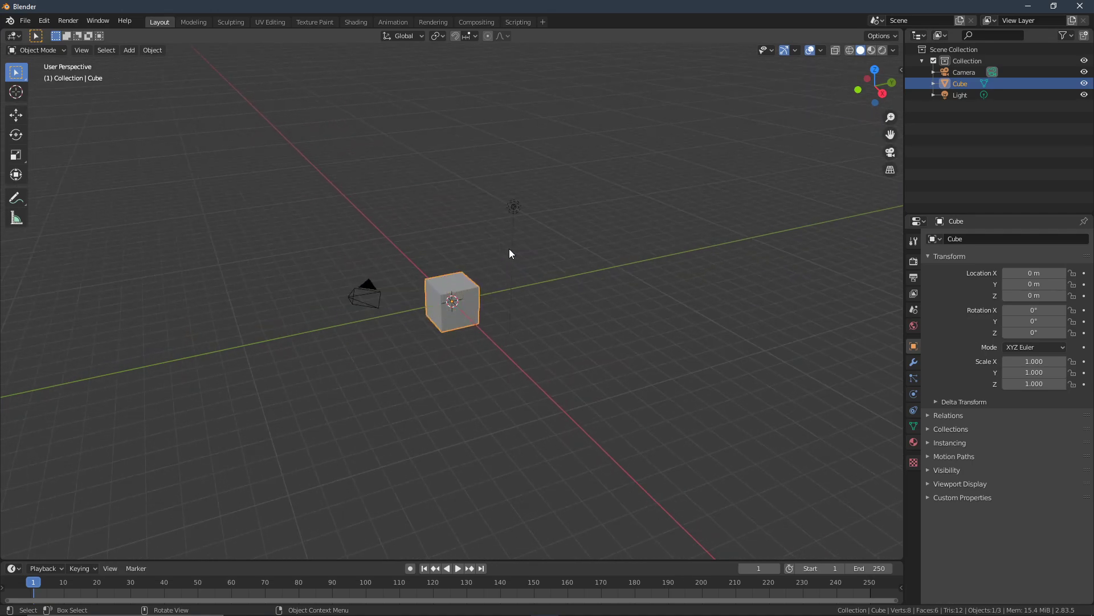
pyautogui.scroll(-6, 503, 256)
pyautogui.scroll(6, 503, 258)
pyautogui.scroll(-3, 503, 257)
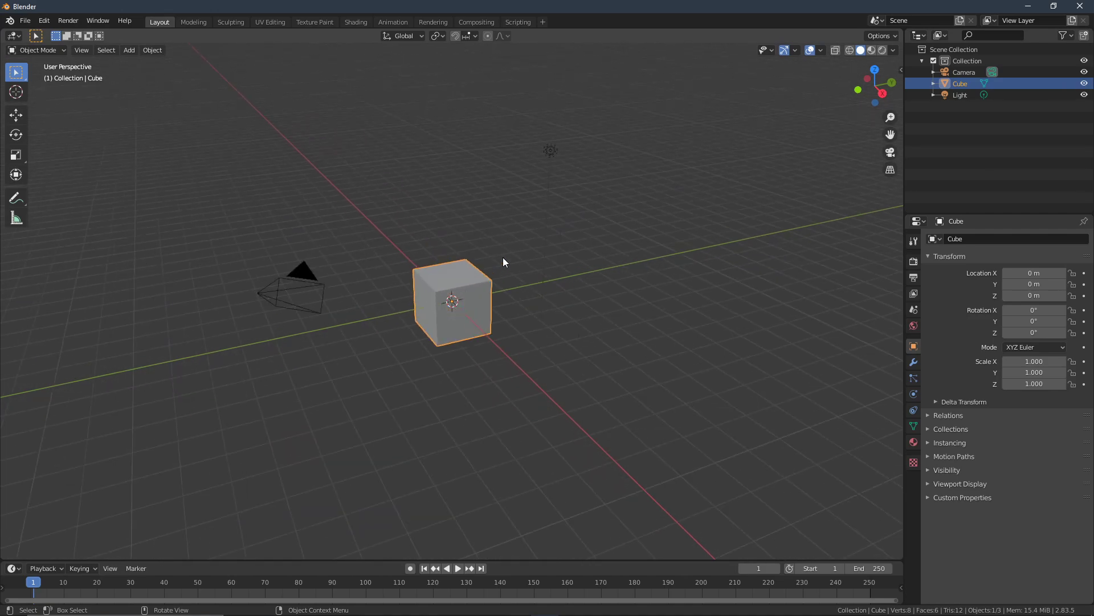
pyautogui.scroll(4, 503, 257)
pyautogui.scroll(-3, 502, 257)
pyautogui.scroll(5, 503, 257)
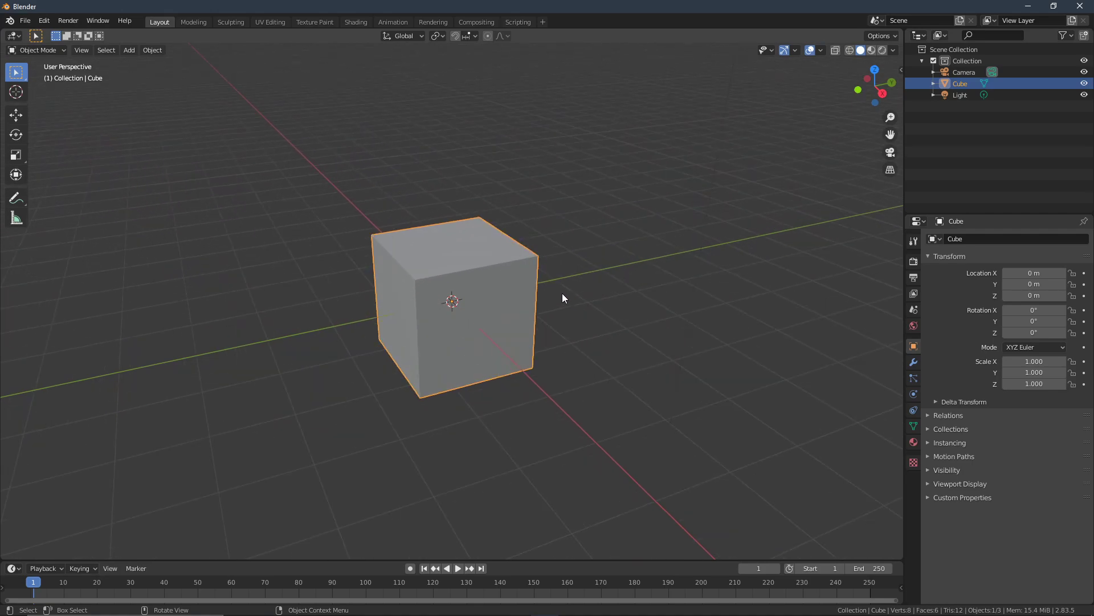
# Orbit around the cube to inspect its sides, top and underside, and switch to the left orthographic view.
pyautogui.moveTo(513, 290)
pyautogui.mouseDown(button='middle')
pyautogui.moveTo(456, 279)
pyautogui.moveTo(589, 284)
pyautogui.moveTo(521, 288)
pyautogui.moveTo(523, 245)
pyautogui.moveTo(549, 283)
pyautogui.moveTo(619, 294)
pyautogui.moveTo(530, 283)
pyautogui.mouseUp(button='middle')
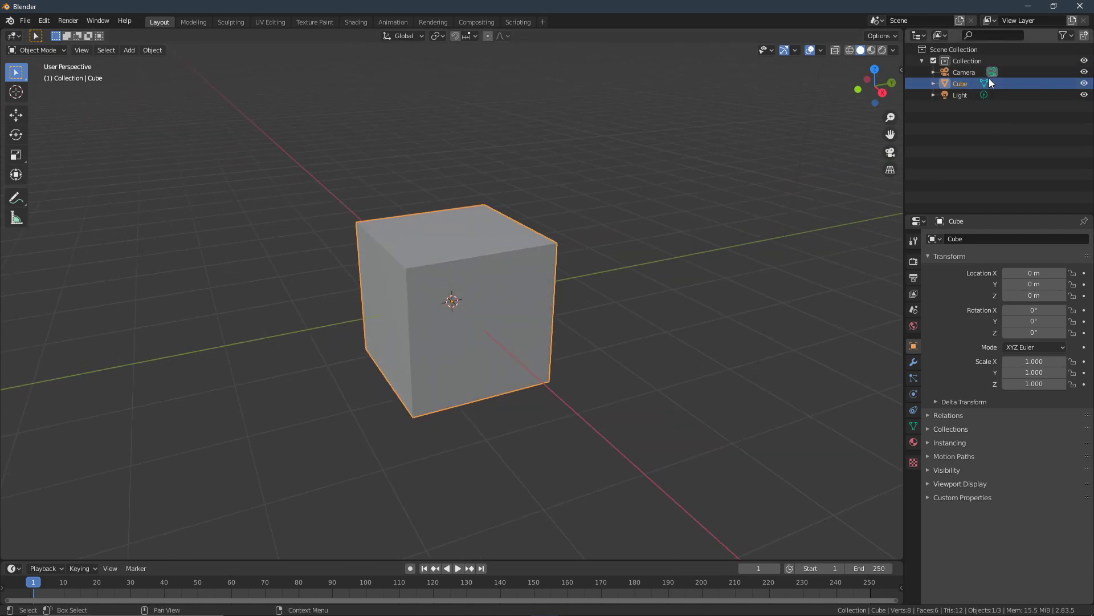
pyautogui.scroll(-5, 411, 239)
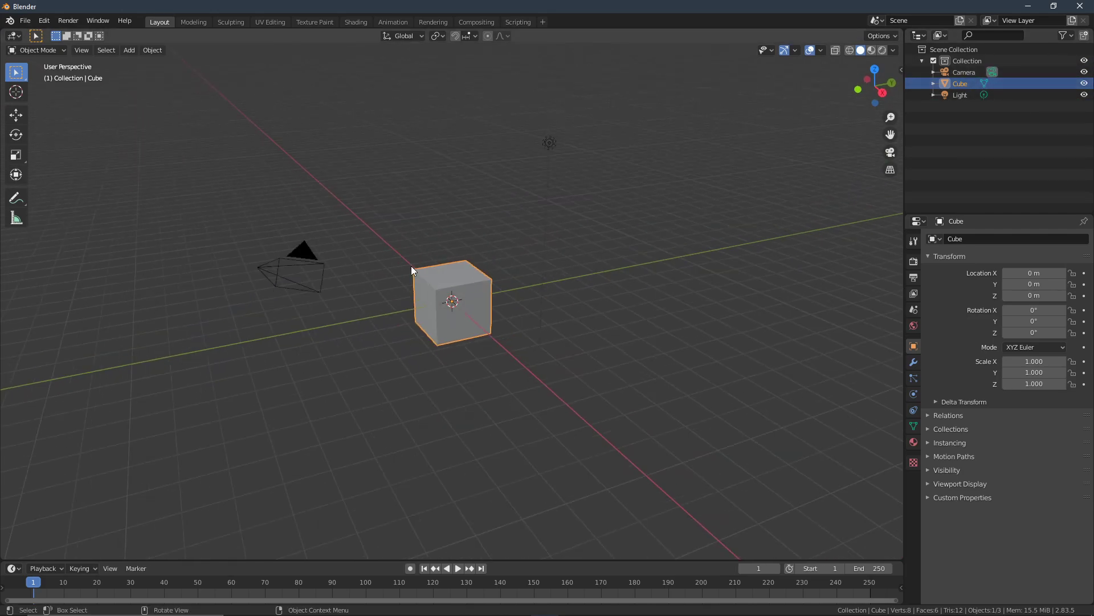
pyautogui.moveTo(560, 250); pyautogui.dragTo(176, 173, button='middle')
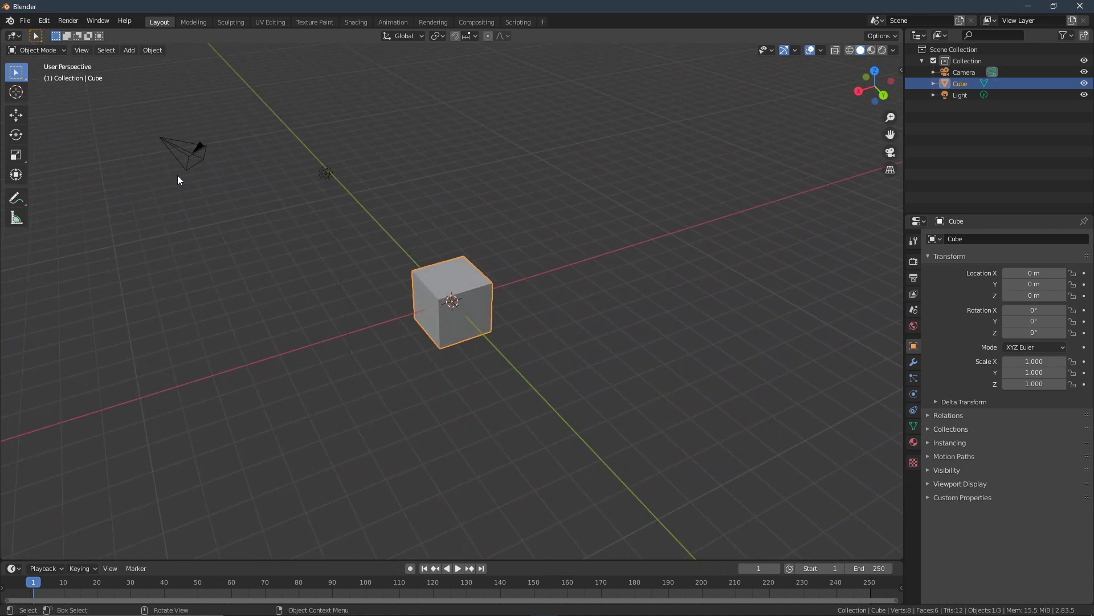
pyautogui.moveTo(508, 267); pyautogui.dragTo(656, 237, button='middle')
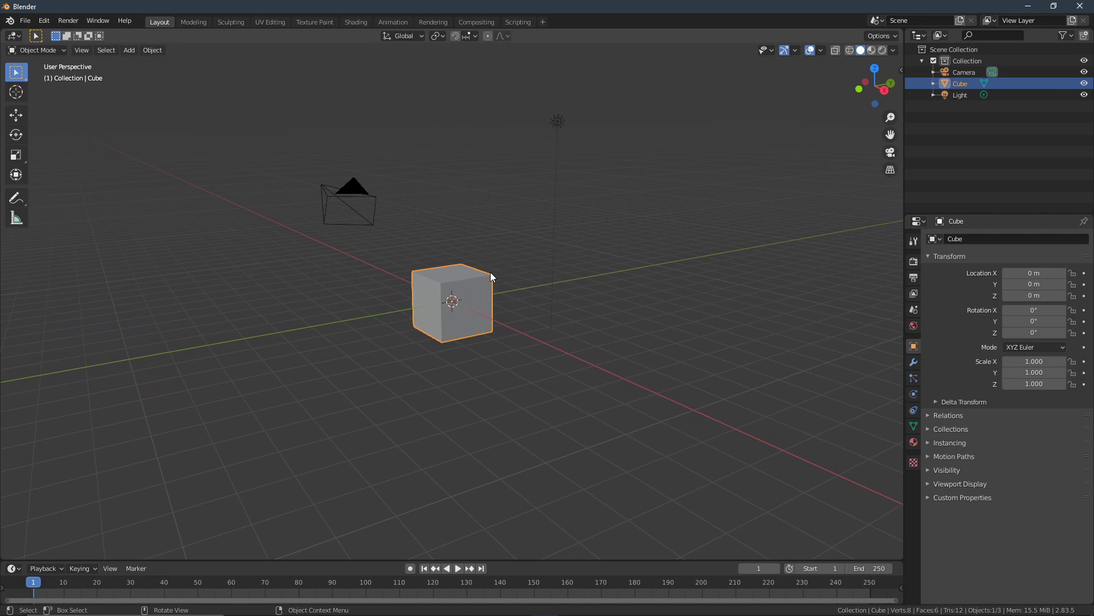
pyautogui.moveTo(648, 277)
pyautogui.mouseDown(button='middle')
pyautogui.moveTo(409, 267)
pyautogui.moveTo(480, 268)
pyautogui.moveTo(502, 221)
pyautogui.moveTo(569, 268)
pyautogui.moveTo(663, 289)
pyautogui.mouseUp(button='middle')
pyautogui.scroll(5, 450, 283)
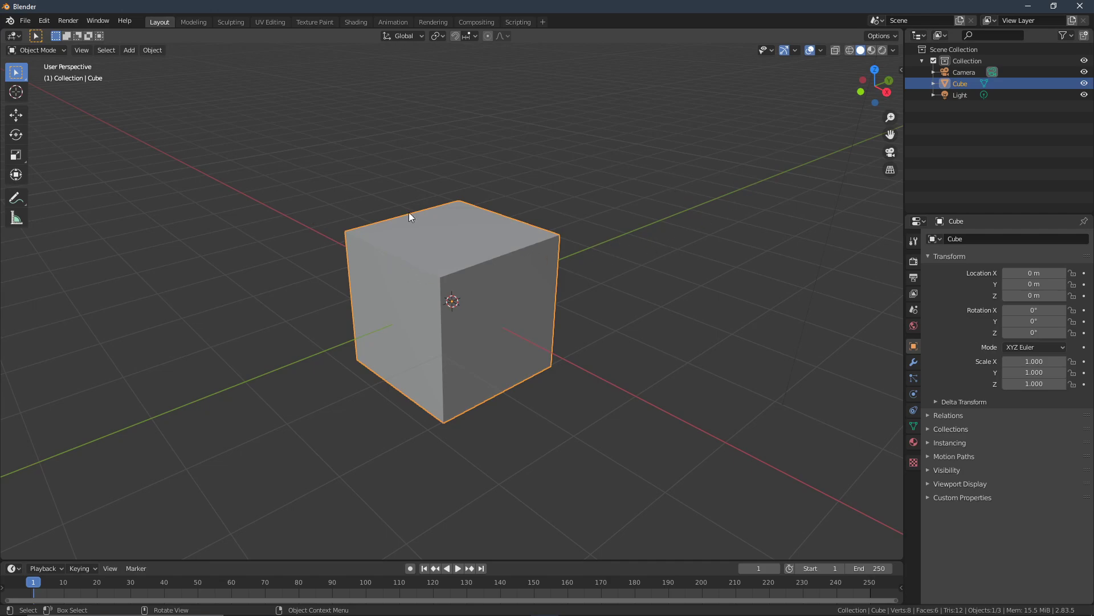
pyautogui.moveTo(496, 268); pyautogui.dragTo(470, 256, button='middle')
pyautogui.scroll(1, 496, 281)
pyautogui.moveTo(529, 330); pyautogui.dragTo(526, 280, button='middle')
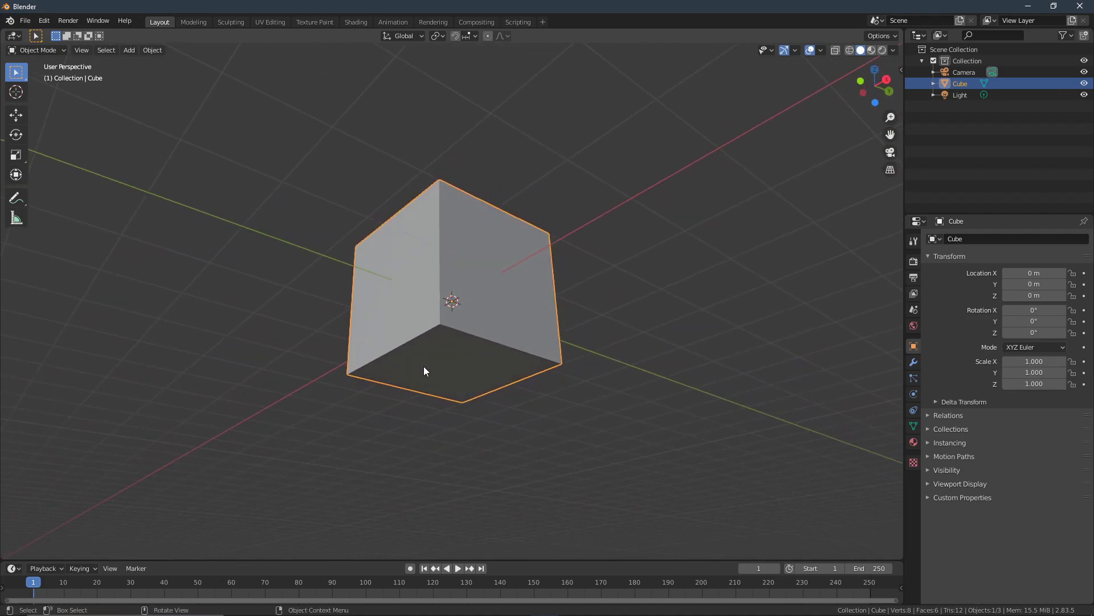
pyautogui.moveTo(525, 191); pyautogui.dragTo(535, 266, button='middle')
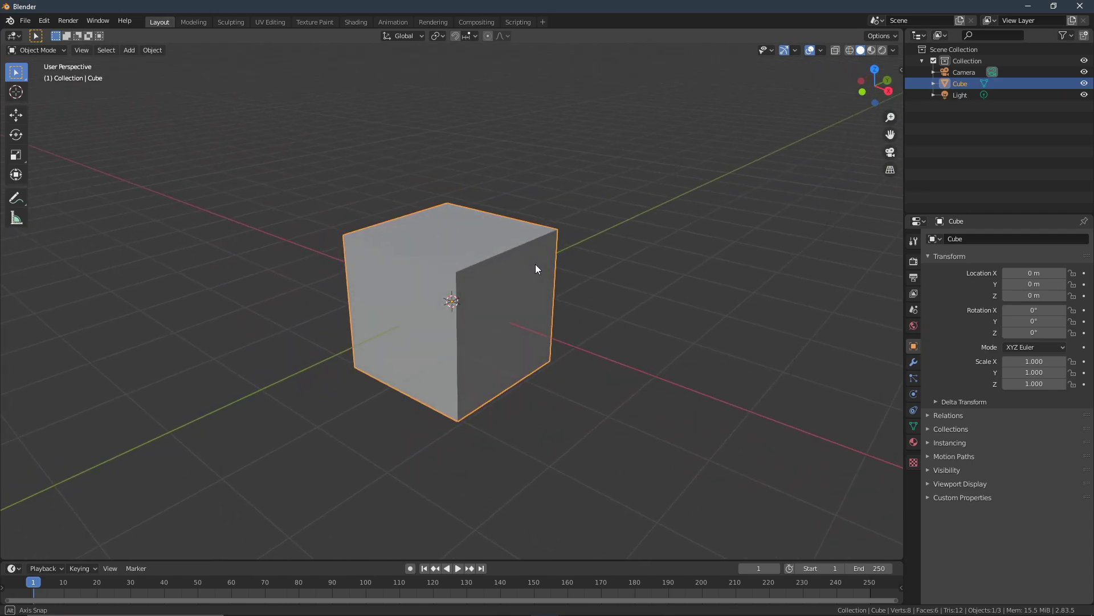
pyautogui.moveTo(535, 264)
pyautogui.mouseDown(button='middle')
pyautogui.moveTo(566, 241)
pyautogui.moveTo(526, 258)
pyautogui.mouseUp(button='middle')
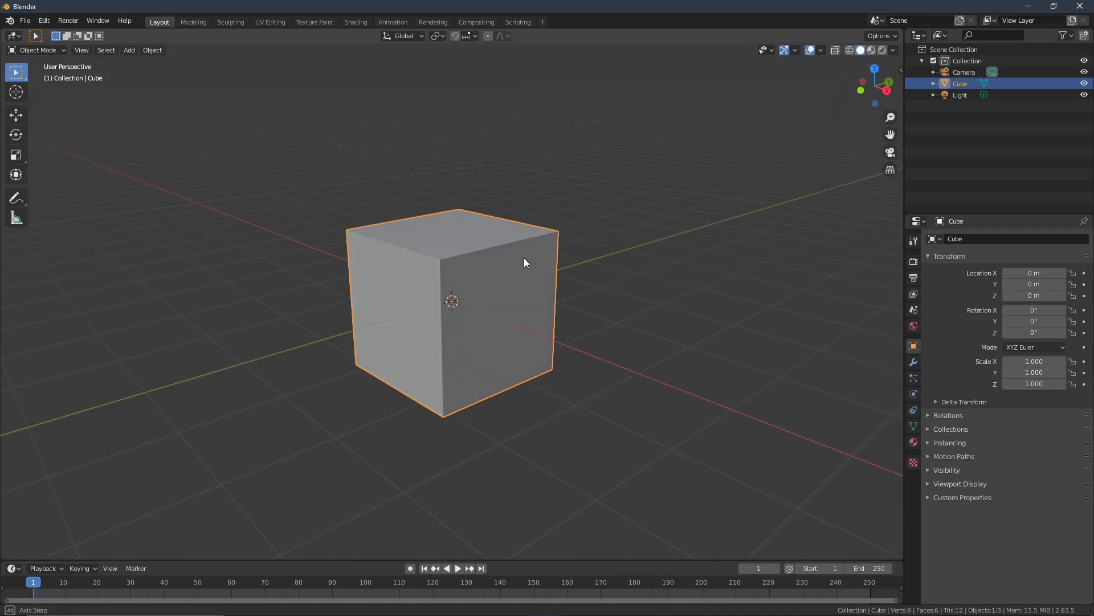
pyautogui.click(862, 79)
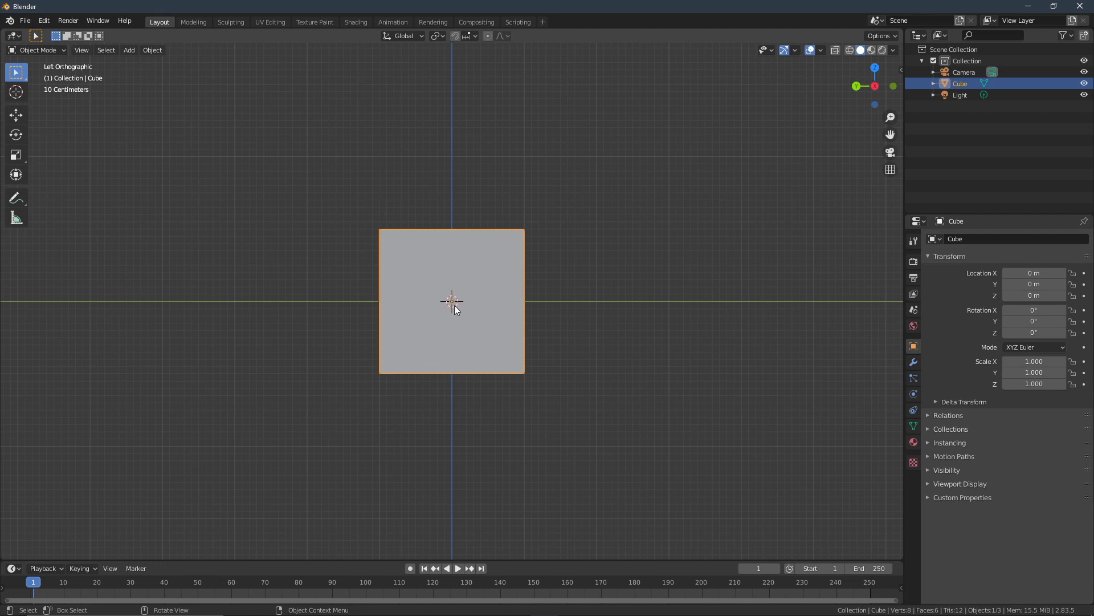
# Inspect the cube in the front and bottom orthographic views, and orbit back to a perspective view from above.
pyautogui.scroll(3, 457, 302)
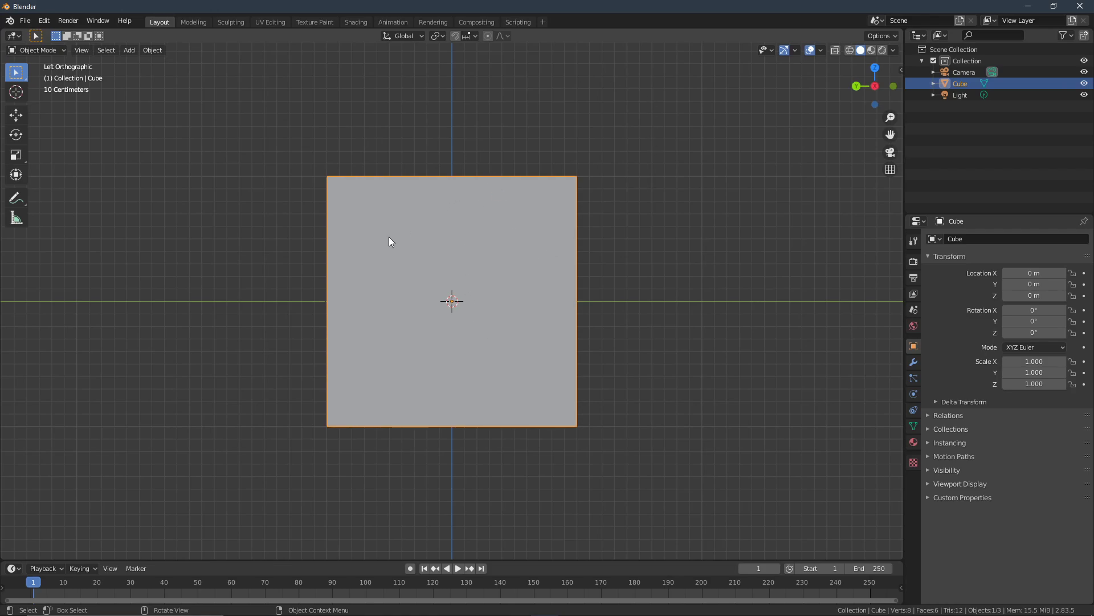
pyautogui.scroll(-3, 389, 237)
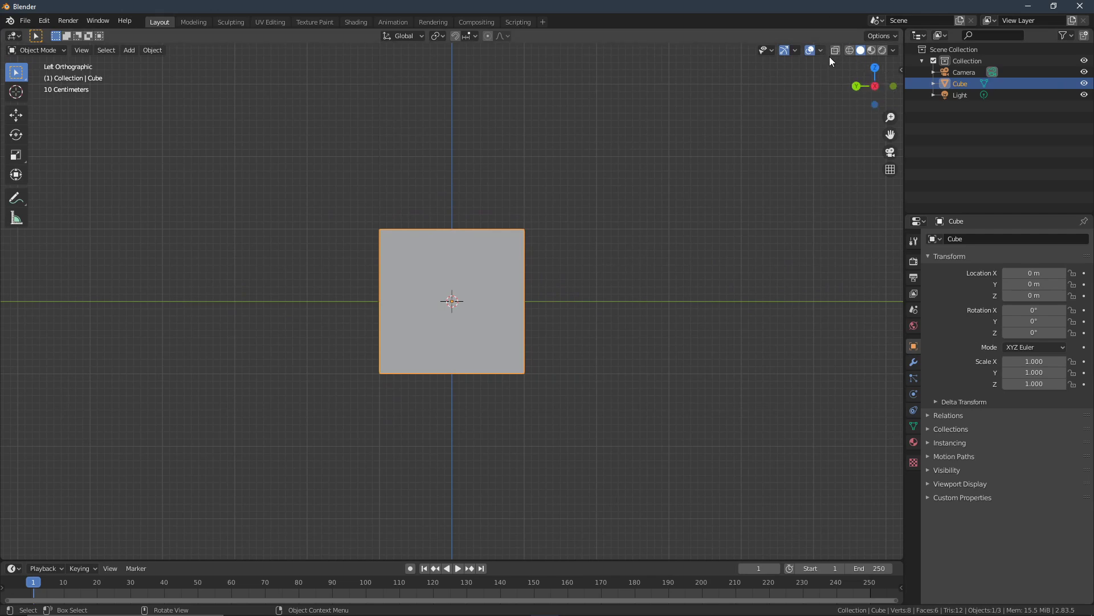
pyautogui.click(892, 86)
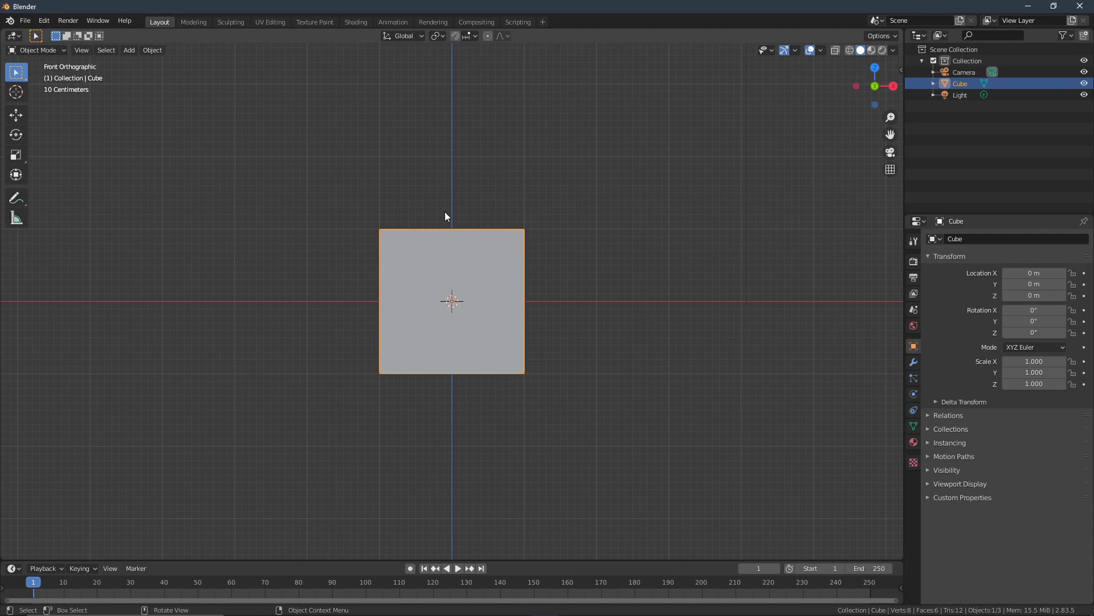
pyautogui.scroll(2, 510, 318)
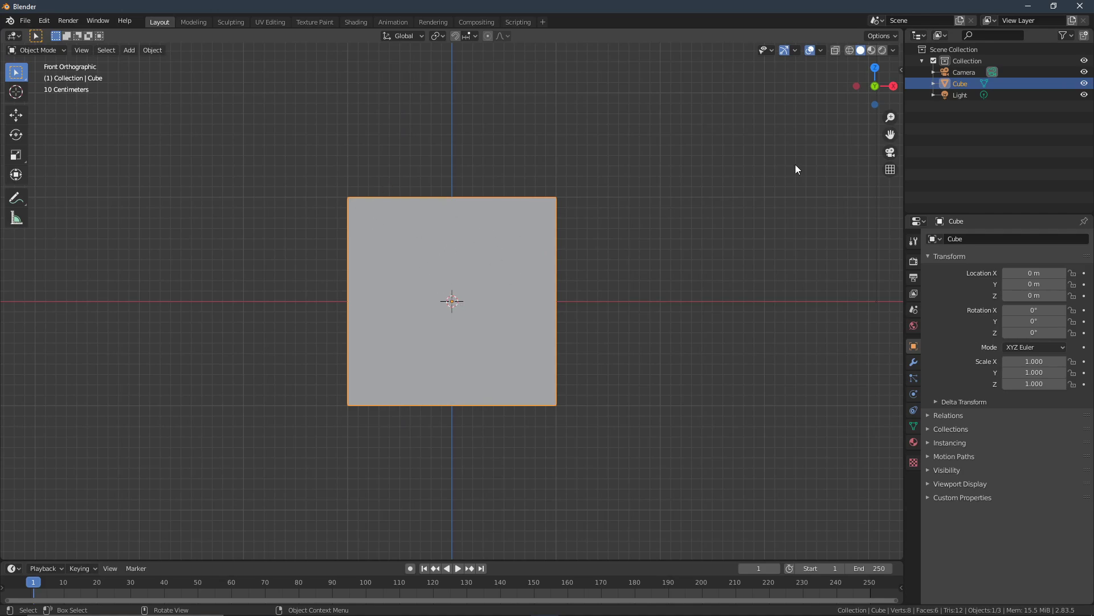
pyautogui.click(875, 105)
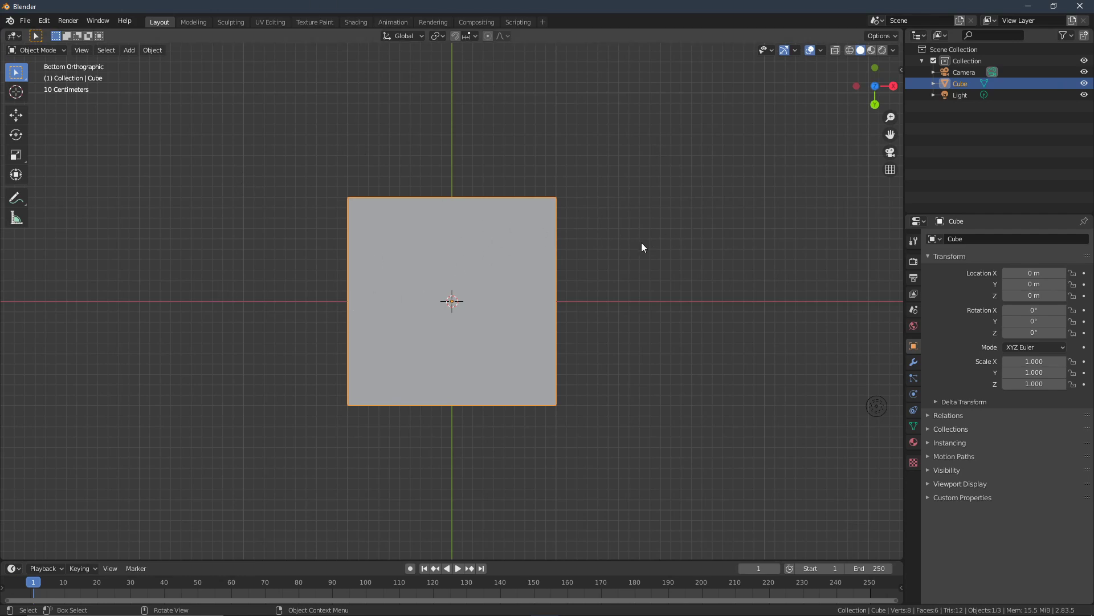
pyautogui.moveTo(618, 204); pyautogui.dragTo(555, 371, button='middle')
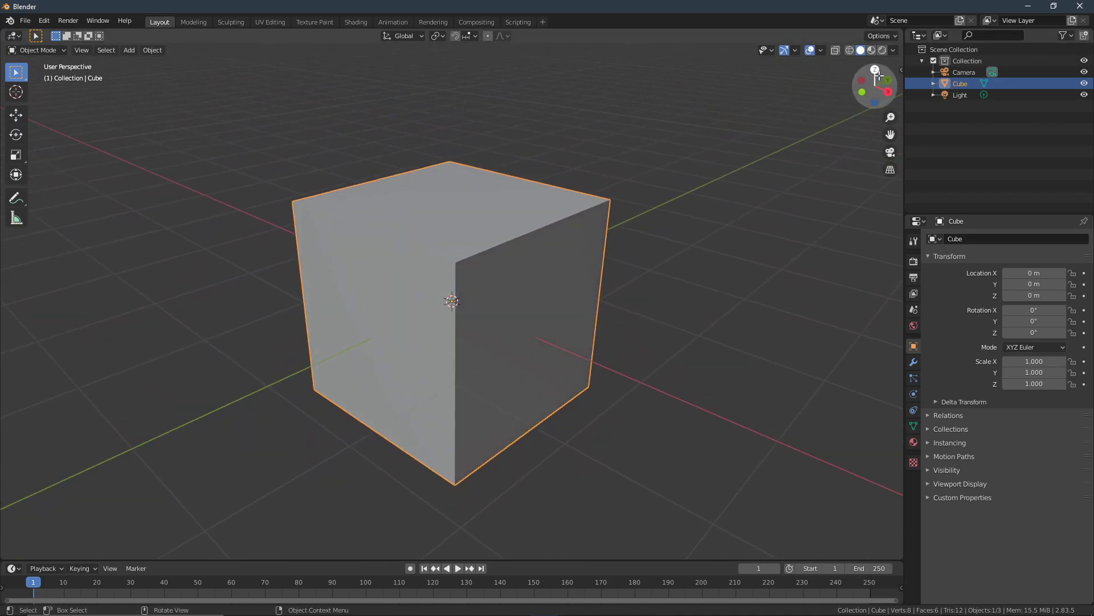
pyautogui.moveTo(745, 284); pyautogui.dragTo(667, 262, button='middle')
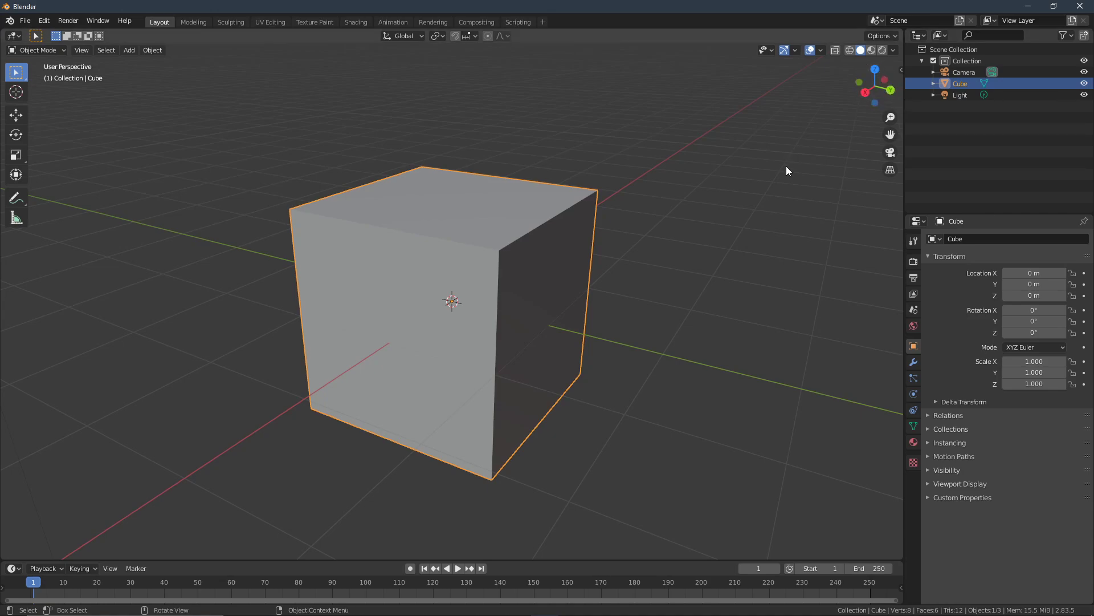
# Zoom out until the camera and light are in view, and zoom back in on the cube.
pyautogui.scroll(-7, 595, 302)
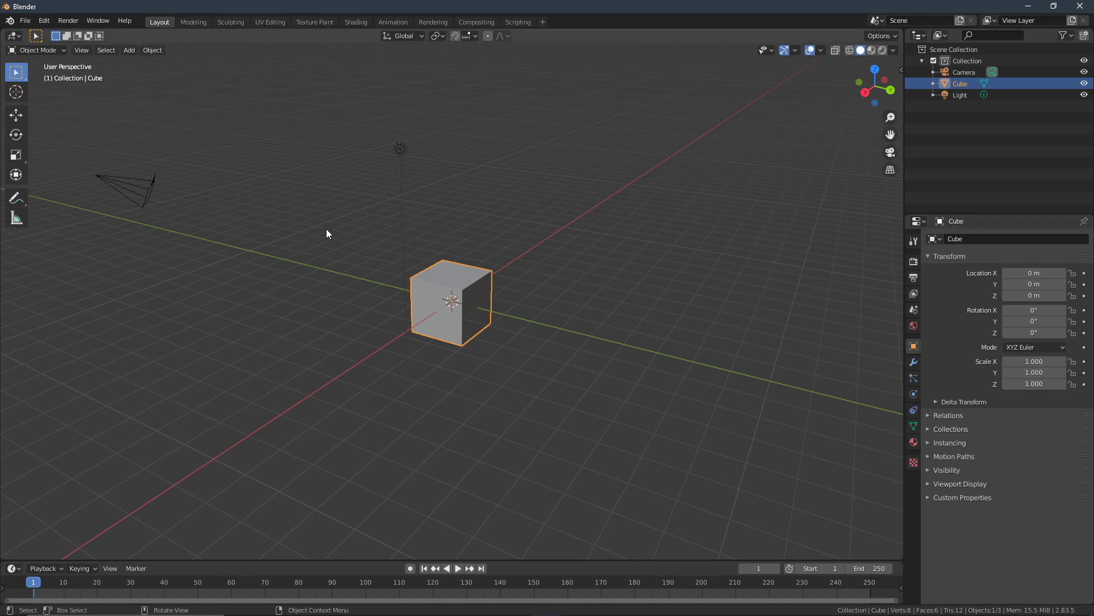
pyautogui.scroll(4, 457, 308)
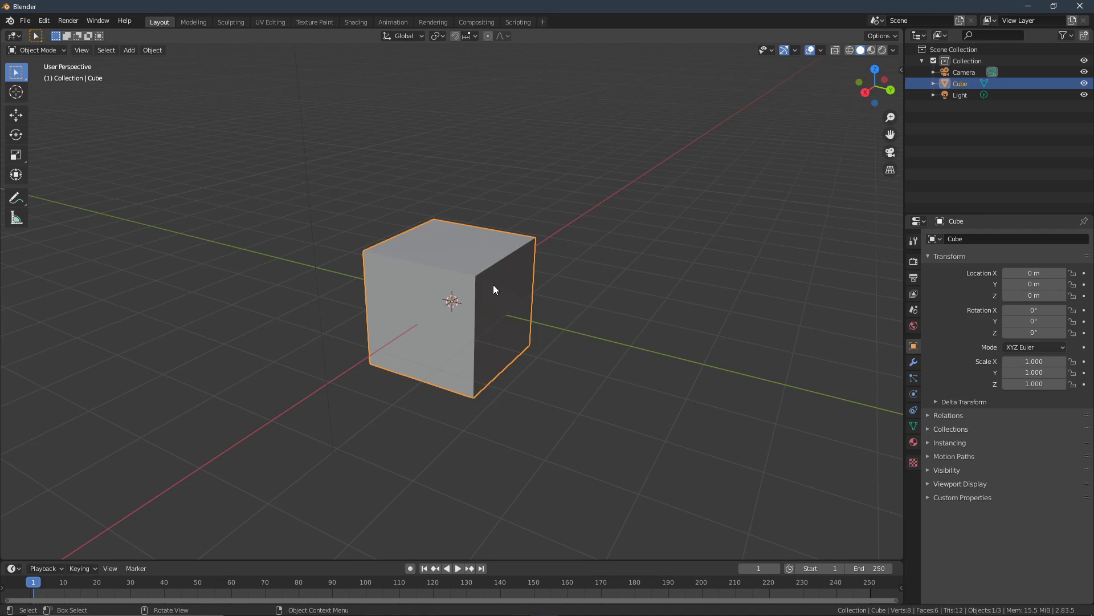
pyautogui.scroll(-7, 494, 285)
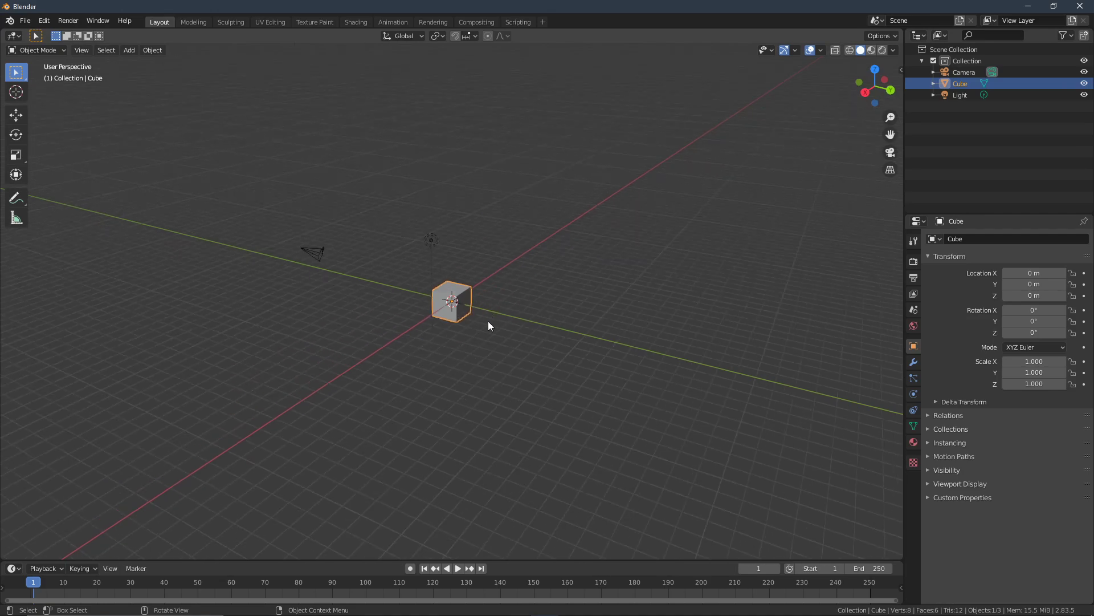
pyautogui.scroll(7, 465, 317)
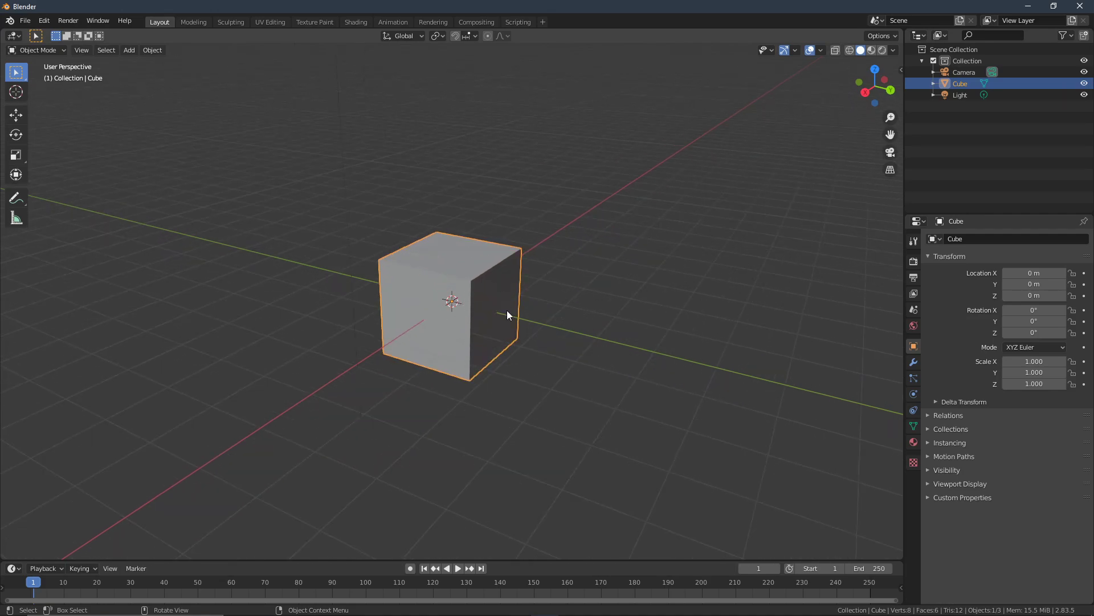
# Switch to Paint, mark the vertices of the sketched cube with short red pencil strokes, and return to Blender.
pyautogui.moveTo(483, 605)
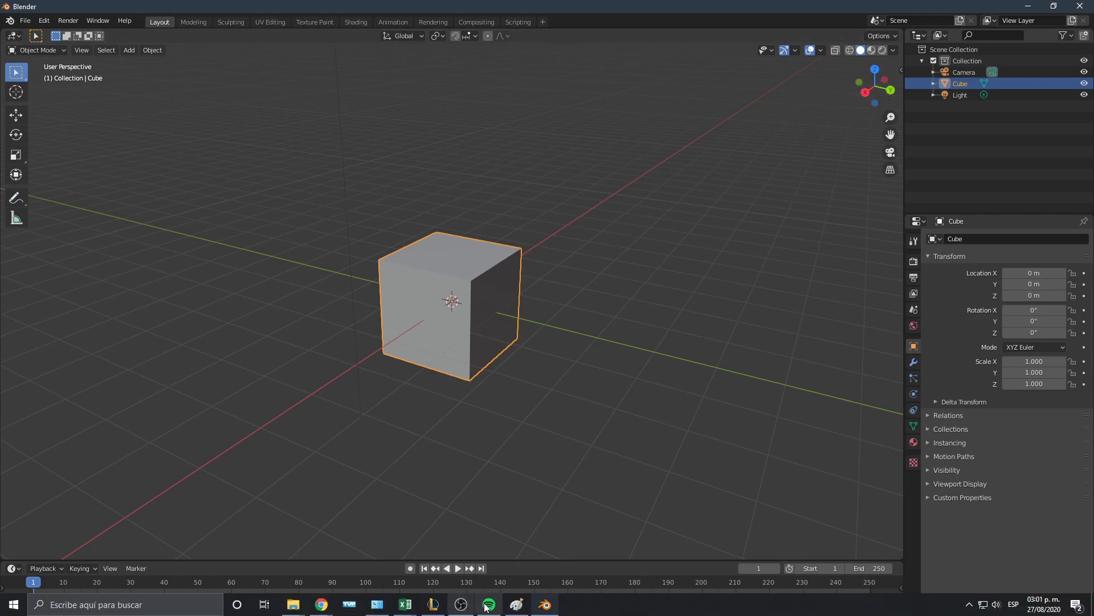
pyautogui.click(516, 604)
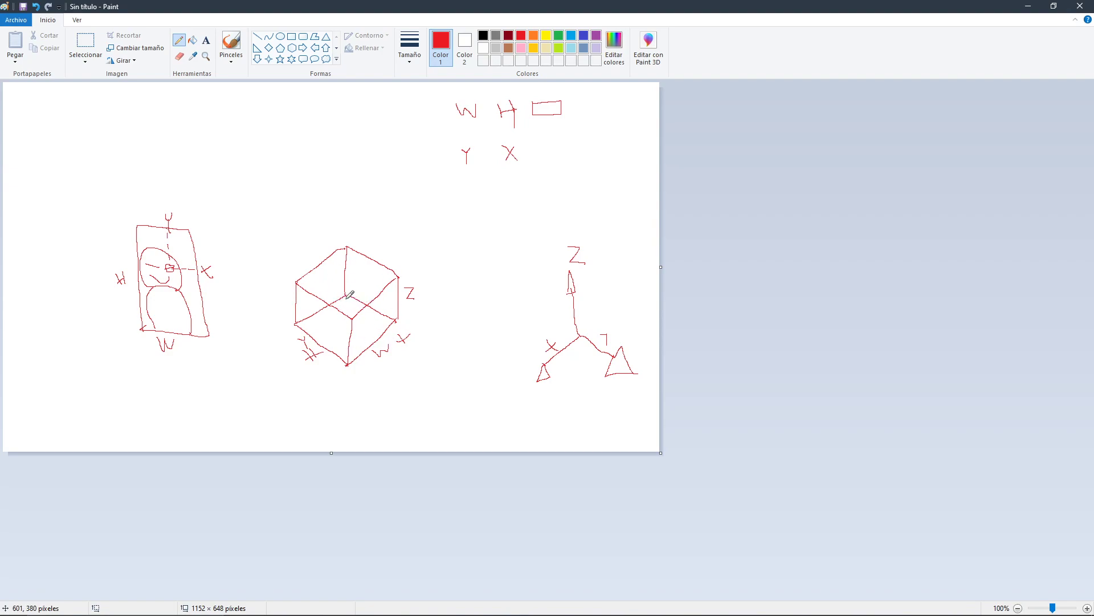
pyautogui.moveTo(296, 281); pyautogui.dragTo(295, 284)
pyautogui.moveTo(397, 322); pyautogui.dragTo(398, 318)
pyautogui.moveTo(346, 294); pyautogui.dragTo(344, 298)
pyautogui.moveTo(347, 367); pyautogui.dragTo(350, 364)
pyautogui.moveTo(351, 323); pyautogui.dragTo(350, 318)
pyautogui.click(1027, 6)
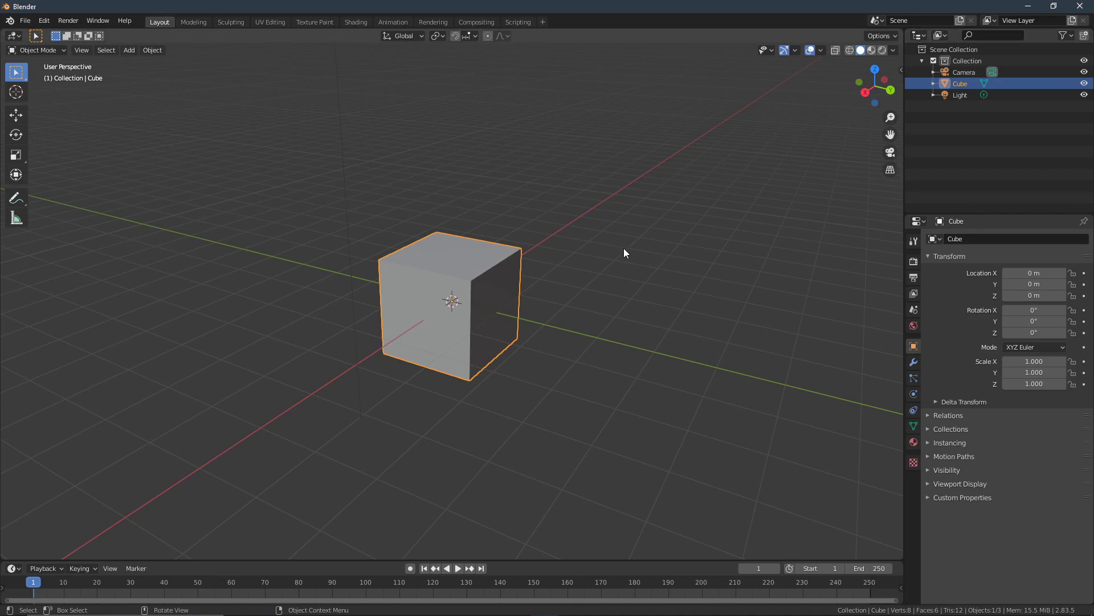
# Examine the cube at different distances by repeatedly zooming the perspective view in and out.
pyautogui.moveTo(598, 315); pyautogui.dragTo(452, 288, button='middle')
pyautogui.scroll(-3, 460, 268)
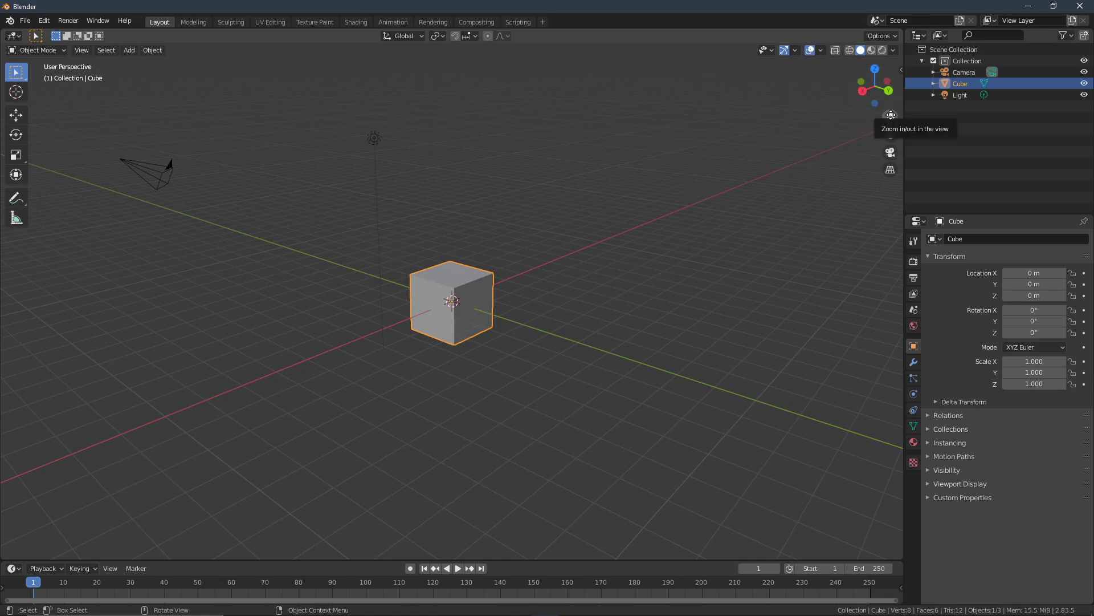
pyautogui.moveTo(890, 116); pyautogui.dragTo(890, 91)
pyautogui.scroll(-2, 526, 322)
pyautogui.scroll(2, 527, 322)
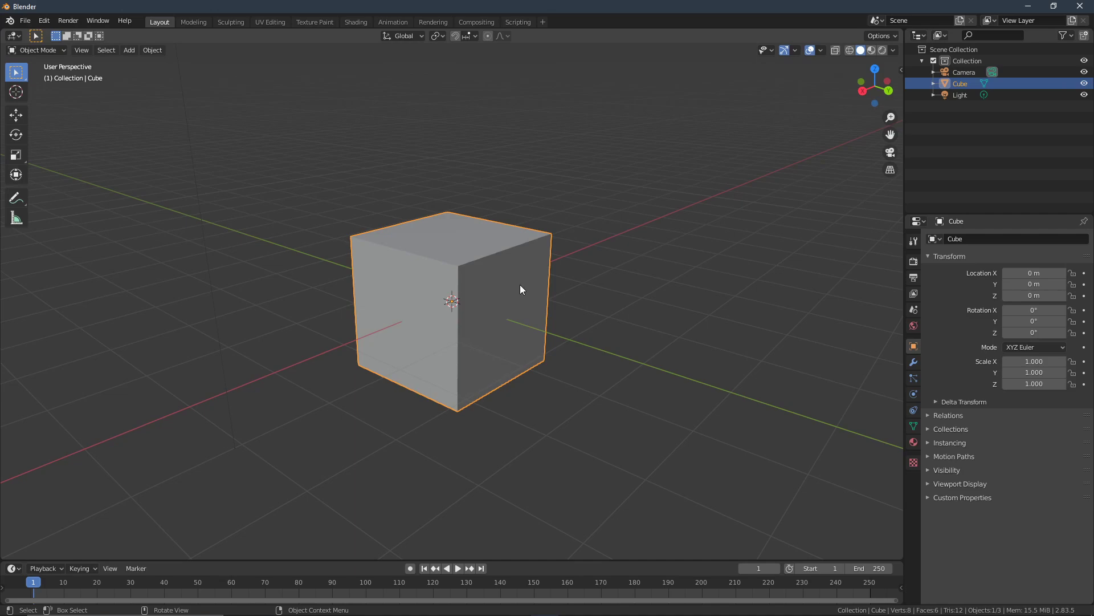
pyautogui.scroll(-4, 520, 285)
pyautogui.scroll(7, 519, 283)
pyautogui.scroll(-8, 518, 281)
pyautogui.scroll(6, 515, 279)
pyautogui.scroll(-6, 513, 279)
pyautogui.scroll(2, 508, 274)
pyautogui.moveTo(894, 115)
pyautogui.mouseDown()
pyautogui.moveTo(891, 69)
pyautogui.moveTo(892, 143)
pyautogui.moveTo(891, 62)
pyautogui.moveTo(892, 140)
pyautogui.moveTo(892, 116)
pyautogui.mouseUp()
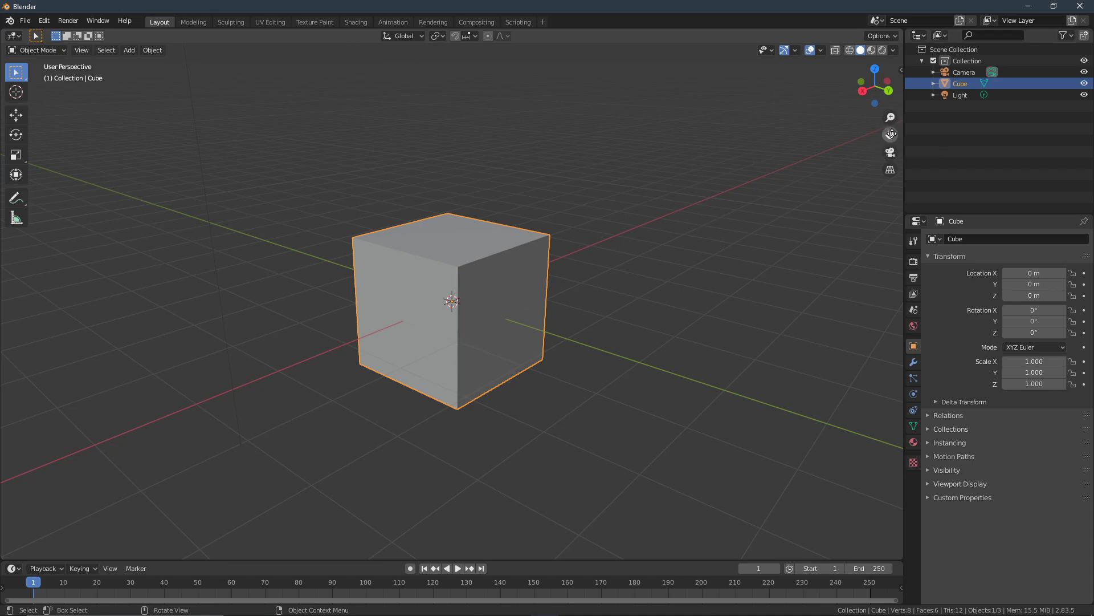
# Orbit around the cube and try snapping the view to its axes, ending in an angled perspective view.
pyautogui.moveTo(534, 244); pyautogui.dragTo(559, 238, button='middle')
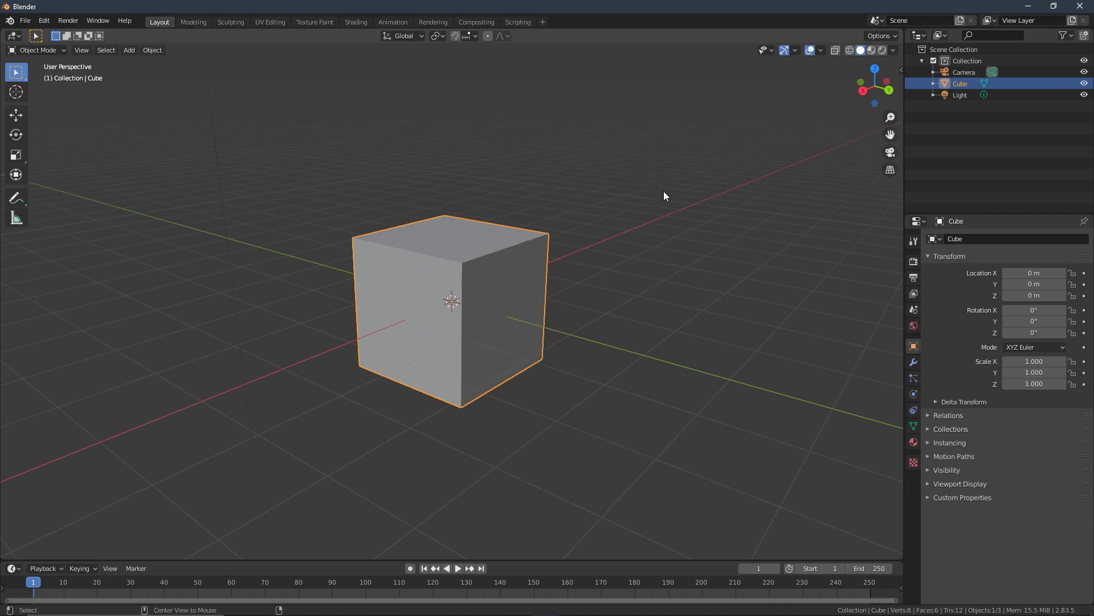
pyautogui.keyDown('alt'); pyautogui.moveTo(665, 190); pyautogui.dragTo(657, 193, button='middle'); pyautogui.keyUp('alt')
pyautogui.keyDown('alt'); pyautogui.moveTo(537, 211); pyautogui.dragTo(602, 246, button='middle'); pyautogui.keyUp('alt')
pyautogui.keyDown('alt'); pyautogui.moveTo(592, 285); pyautogui.dragTo(593, 252, button='middle'); pyautogui.keyUp('alt')
pyautogui.moveTo(664, 166); pyautogui.dragTo(593, 212, button='middle')
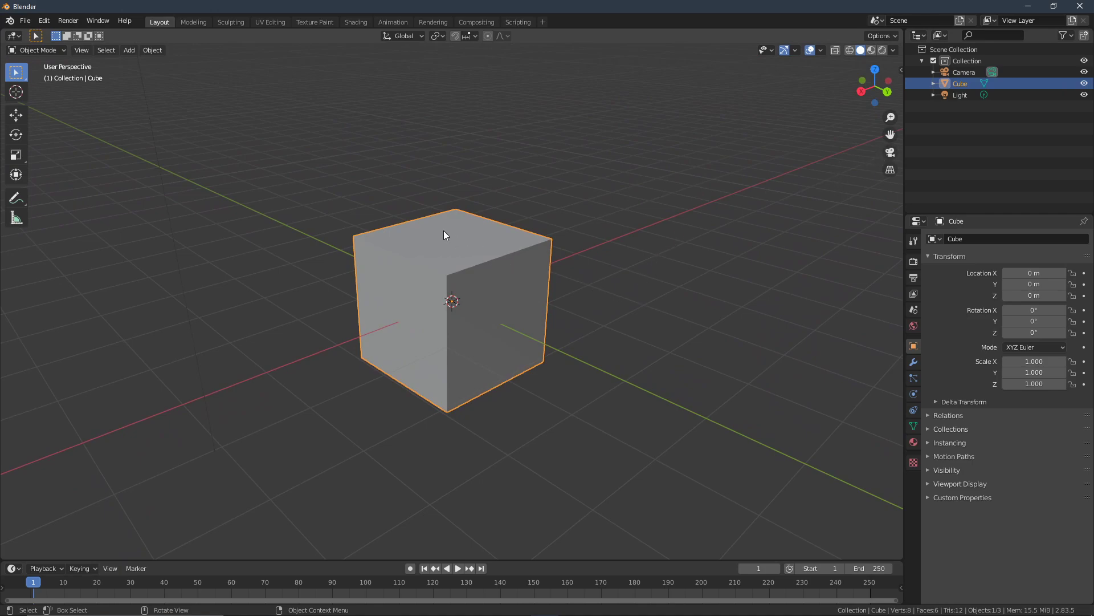
# Start and stop the animation playback, and move the timeline to frame 0.
pyautogui.press('space')
pyautogui.press('space')
pyautogui.moveTo(65, 589); pyautogui.dragTo(29, 587)
# Pan the view away from the cube, snap to the right orthographic view, and orbit back to perspective.
pyautogui.moveTo(890, 134); pyautogui.dragTo(713, 118)
pyautogui.moveTo(231, 278); pyautogui.dragTo(159, 257, button='middle')
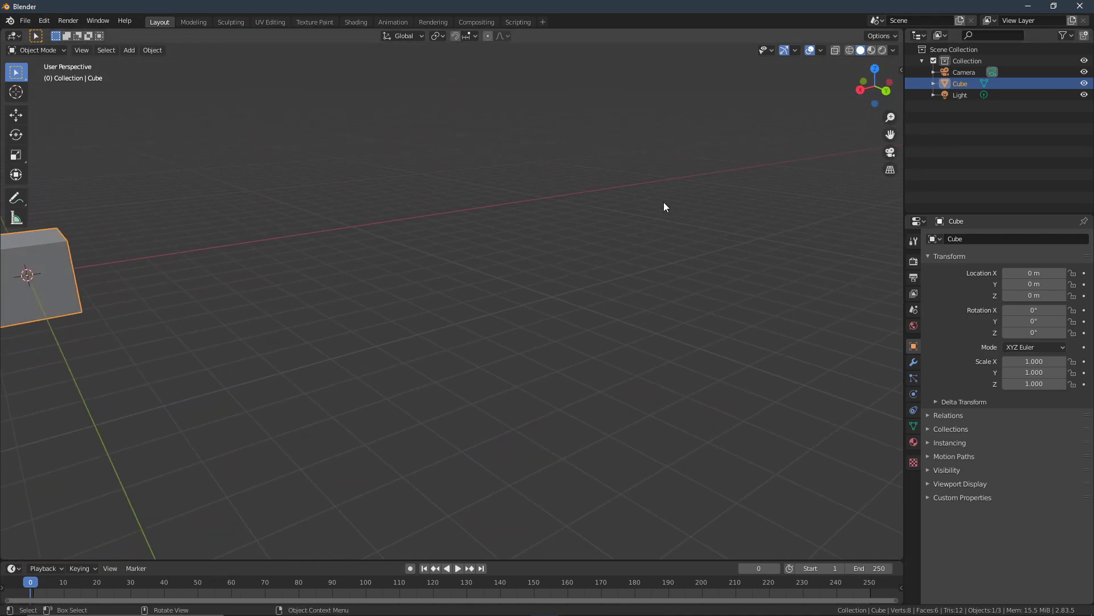
pyautogui.rightClick(490, 224)
pyautogui.keyDown('alt'); pyautogui.moveTo(329, 246); pyautogui.dragTo(349, 245, button='middle'); pyautogui.keyUp('alt')
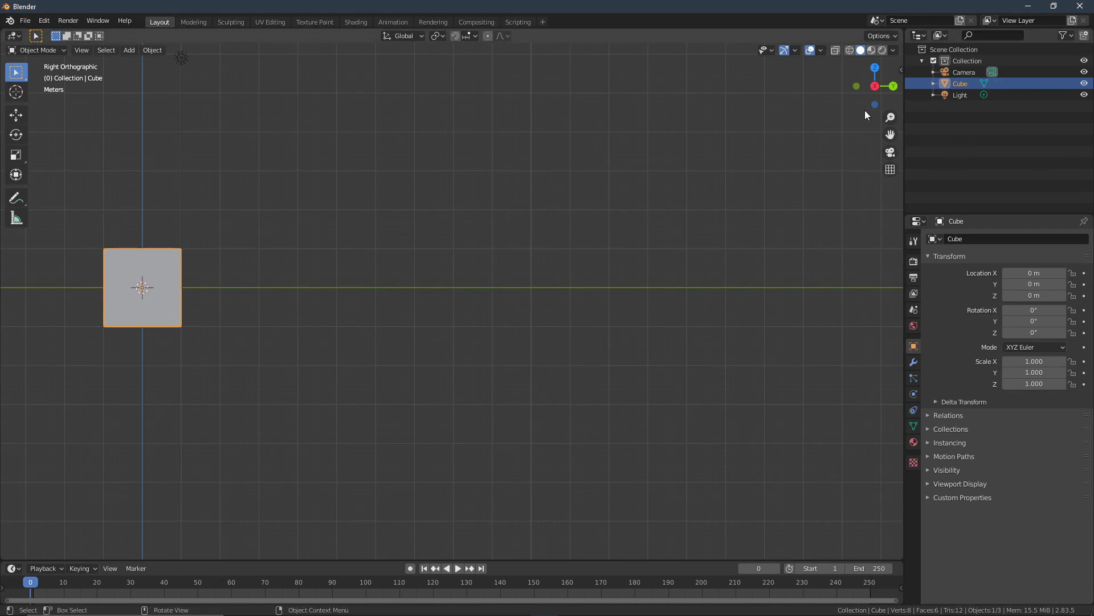
pyautogui.moveTo(305, 246); pyautogui.dragTo(380, 291, button='middle')
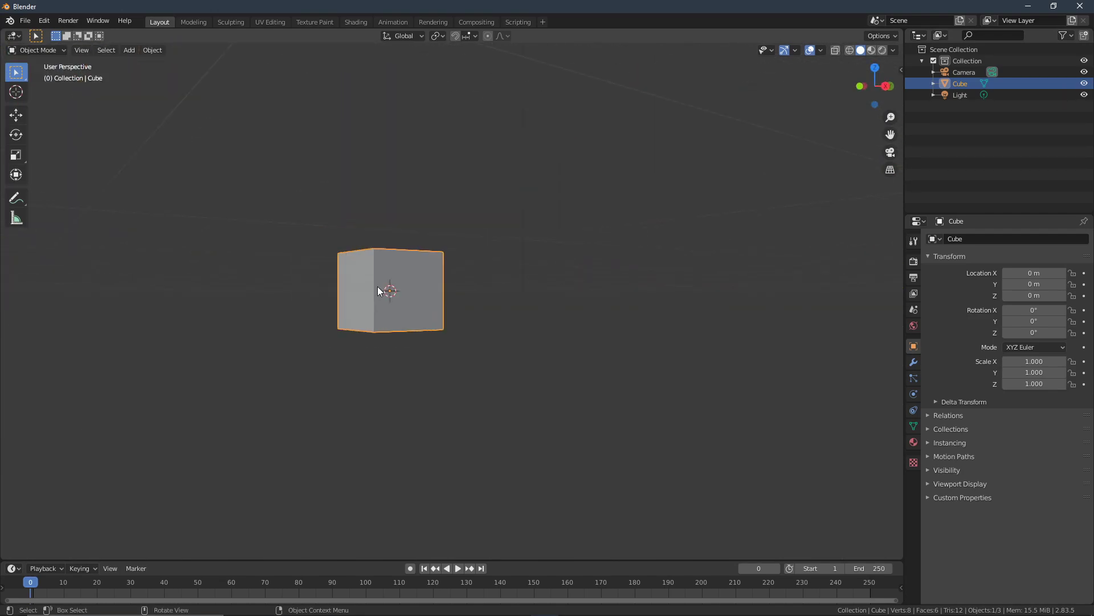
pyautogui.keyDown('alt'); pyautogui.moveTo(464, 278); pyautogui.dragTo(416, 292, button='middle'); pyautogui.keyUp('alt')
pyautogui.keyDown('alt'); pyautogui.moveTo(307, 327); pyautogui.dragTo(333, 317, button='middle'); pyautogui.keyUp('alt')
# Zoom in and pan the perspective view sideways past the cube and back towards it.
pyautogui.scroll(3, 325, 310)
pyautogui.moveTo(233, 245)
pyautogui.mouseDown(button='middle')
pyautogui.moveTo(276, 259)
pyautogui.moveTo(225, 238)
pyautogui.mouseUp(button='middle')
pyautogui.moveTo(893, 132); pyautogui.dragTo(1020, 146)
pyautogui.scroll(4, 891, 132)
pyautogui.moveTo(891, 134); pyautogui.dragTo(1086, 137)
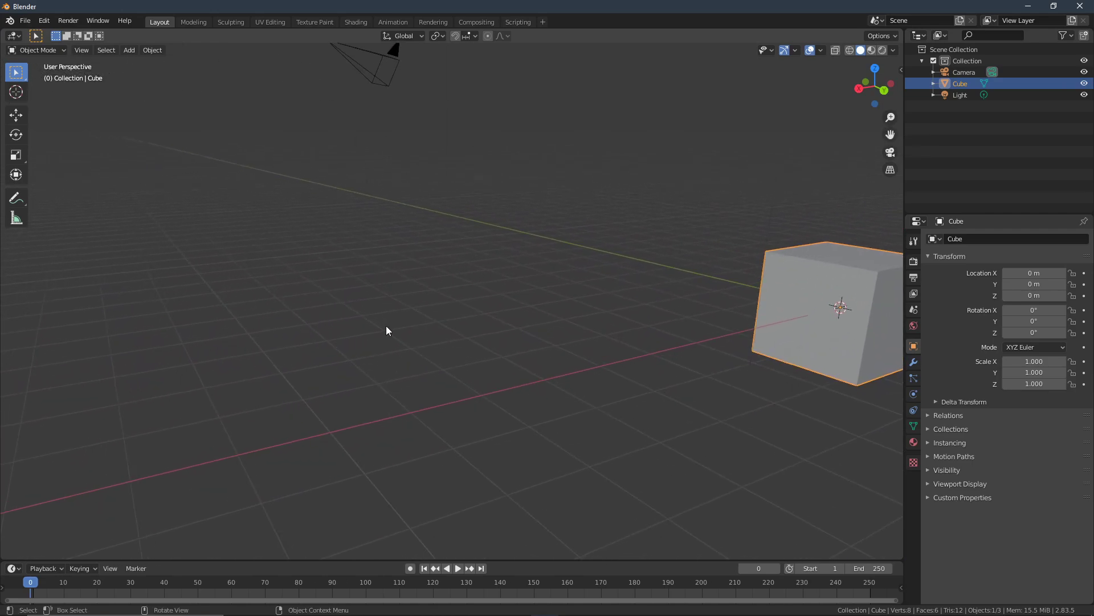
pyautogui.moveTo(893, 135); pyautogui.dragTo(677, 162)
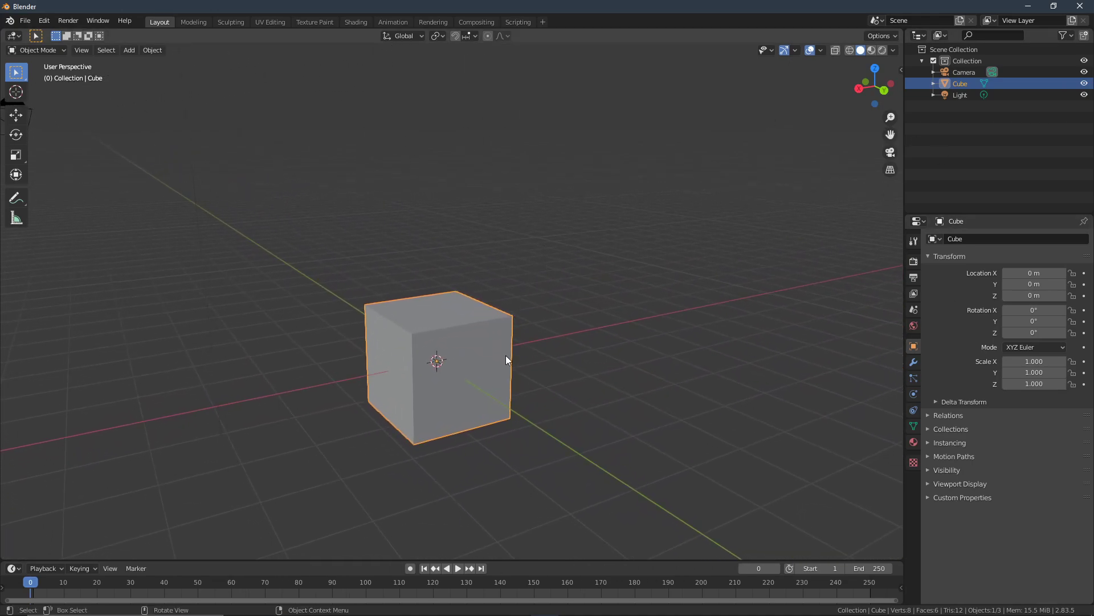
# Switch the view to orthographic projection and explore the scene by orbiting, zooming out and panning away from the cube.
pyautogui.click(892, 166)
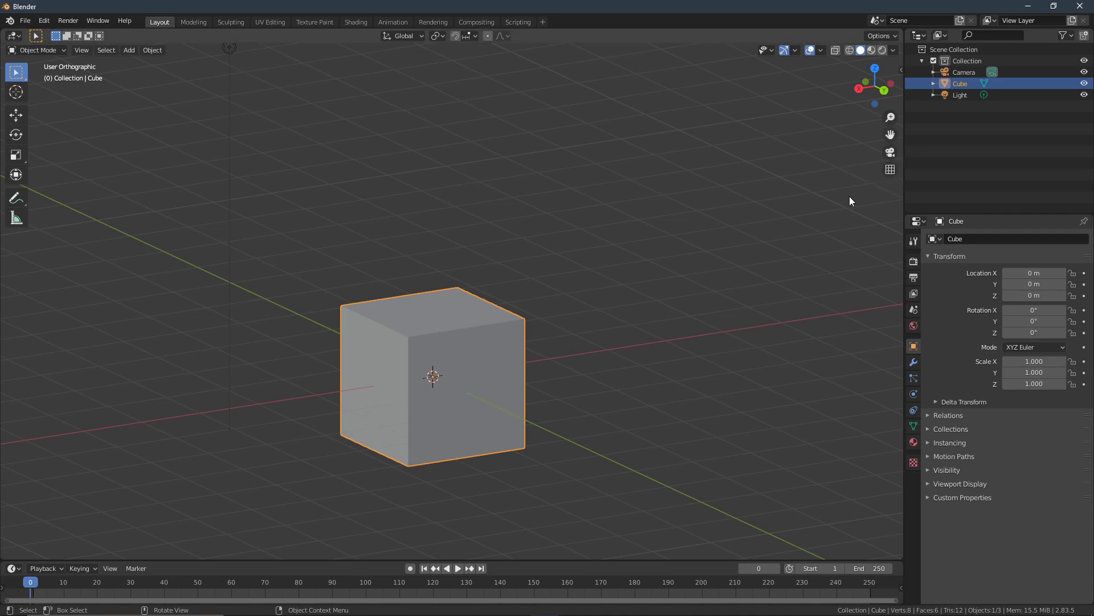
pyautogui.moveTo(630, 203); pyautogui.dragTo(790, 188, button='middle')
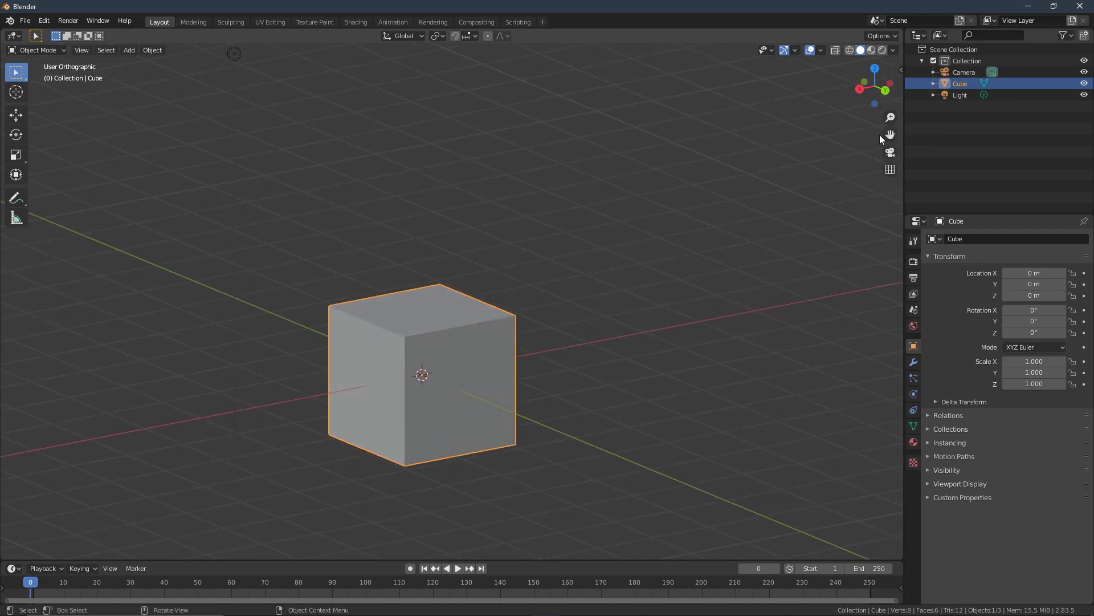
pyautogui.moveTo(889, 135); pyautogui.dragTo(210, 416, button='middle')
pyautogui.scroll(-9, 228, 387)
pyautogui.moveTo(244, 356); pyautogui.dragTo(794, 251, button='middle')
pyautogui.moveTo(890, 134)
pyautogui.mouseDown()
pyautogui.moveTo(36, 136)
pyautogui.moveTo(208, 167)
pyautogui.moveTo(220, 188)
pyautogui.moveTo(907, 135)
pyautogui.mouseUp()
pyautogui.moveTo(890, 134); pyautogui.dragTo(8, 136, button='middle')
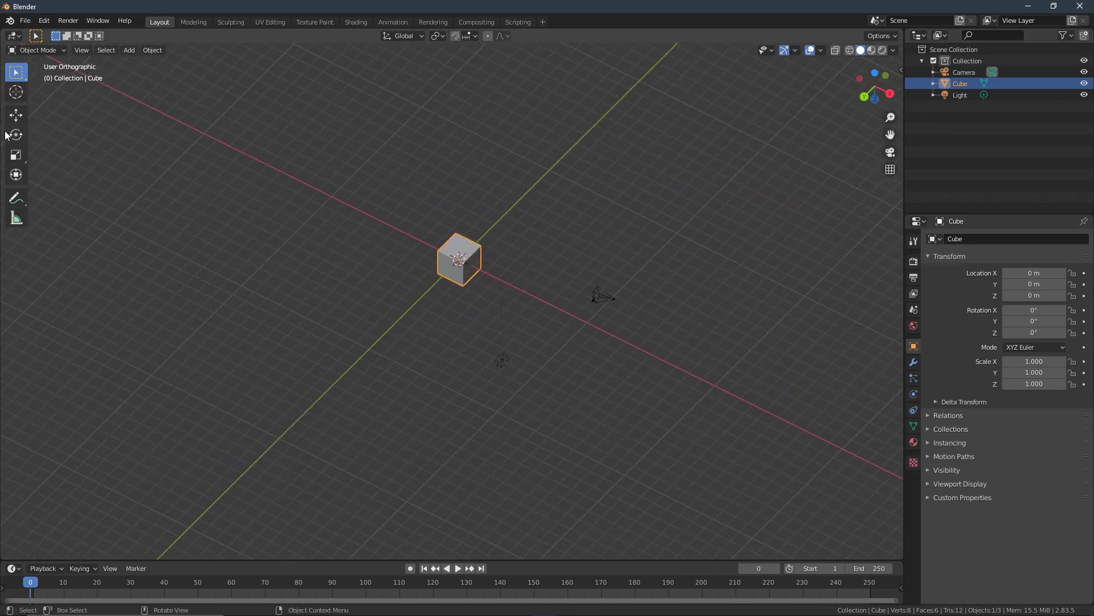
pyautogui.moveTo(894, 137); pyautogui.dragTo(601, 148)
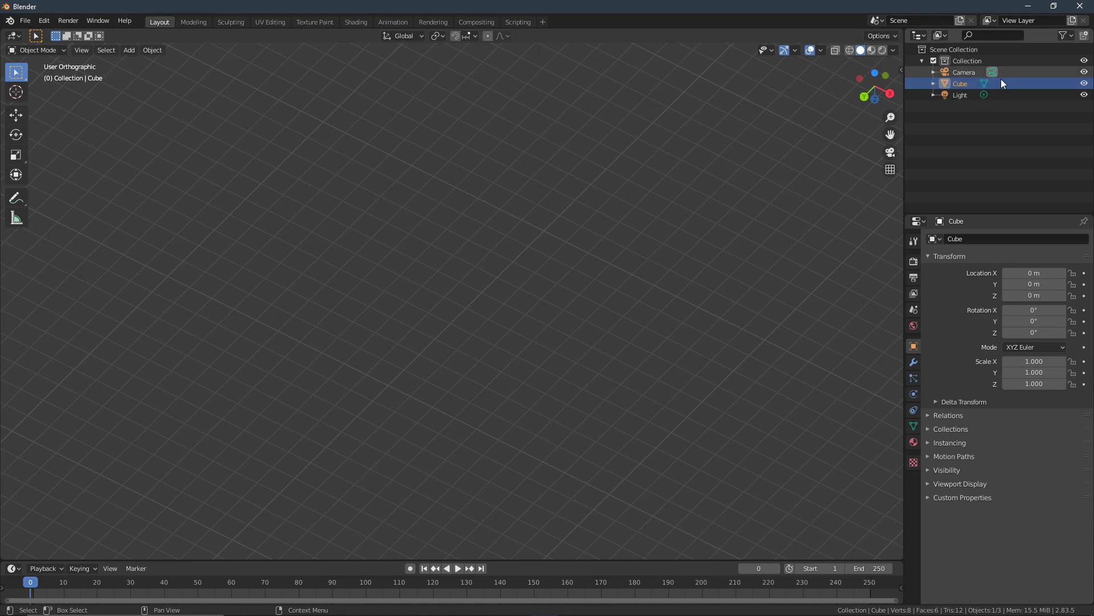
# Toggle the projection to perspective and back to orthographic, and pan the cube back towards the middle of the view.
pyautogui.click(890, 168)
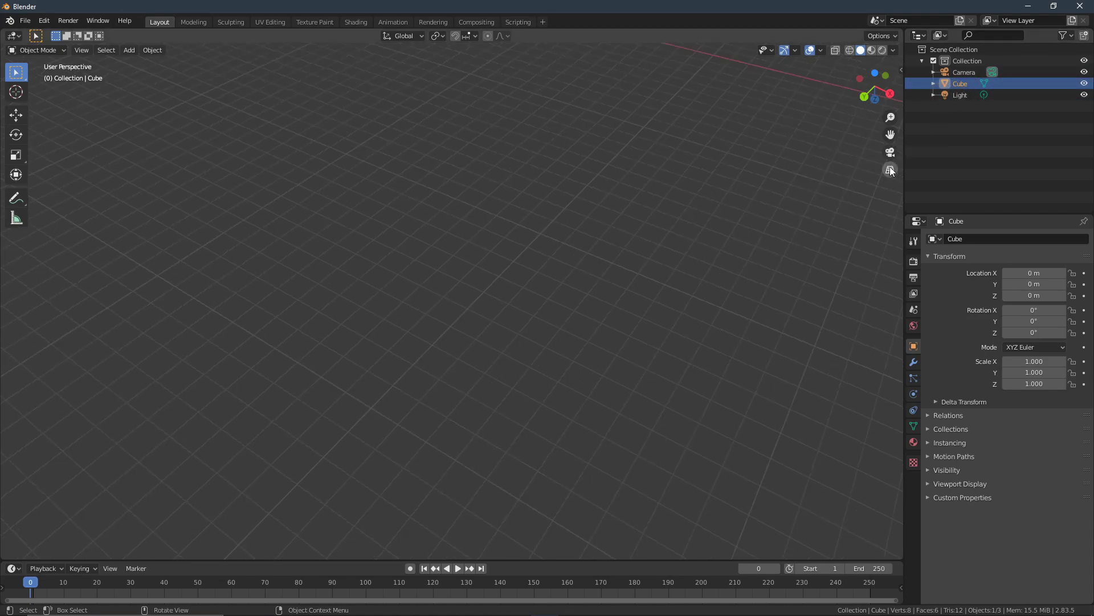
pyautogui.scroll(-5, 729, 286)
pyautogui.scroll(4, 699, 305)
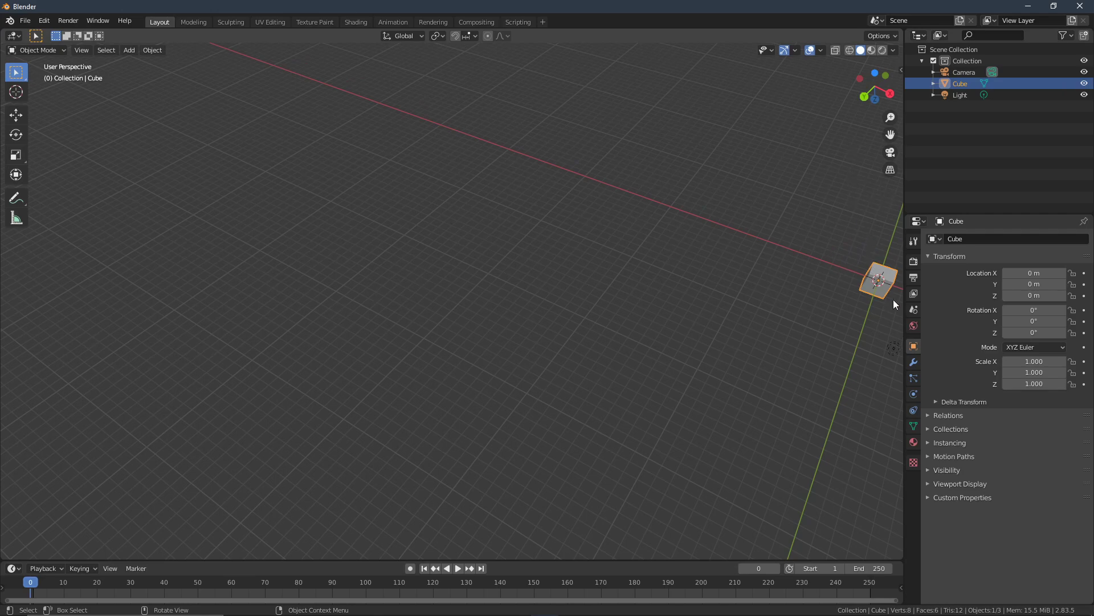
pyautogui.click(891, 171)
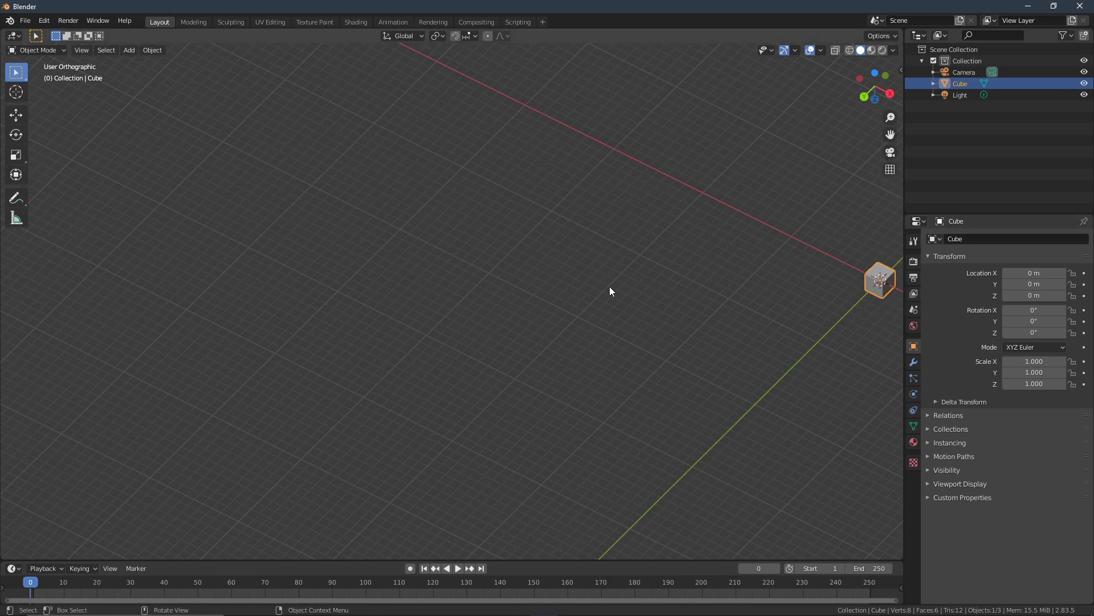
pyautogui.moveTo(891, 134); pyautogui.dragTo(413, 139)
pyautogui.scroll(3, 436, 242)
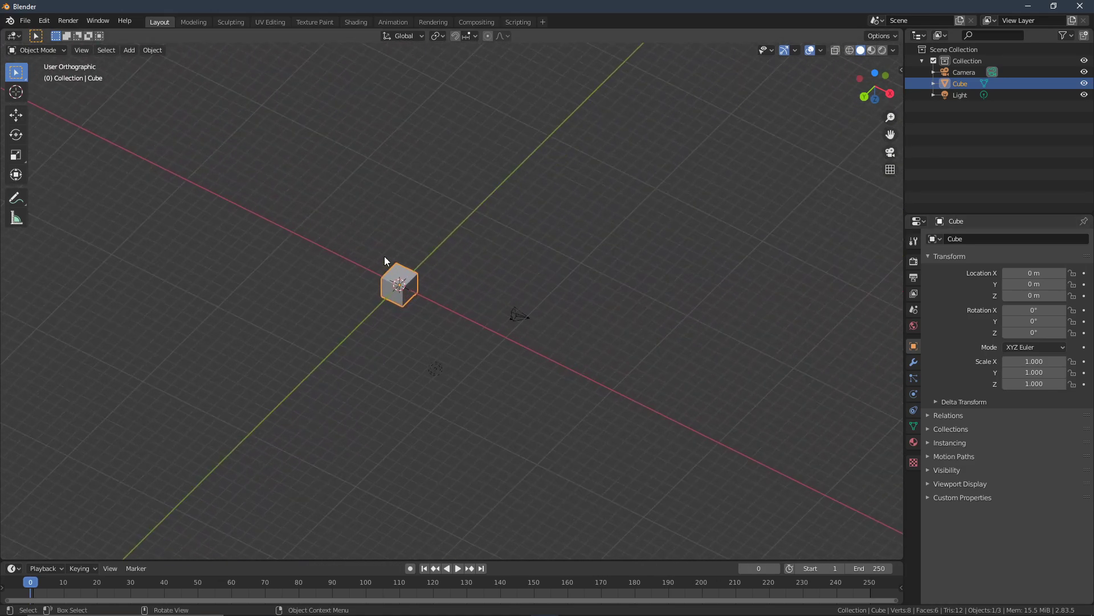
# Orbit to an angled view from above, zoom in, and compare the cube in perspective and orthographic projection.
pyautogui.moveTo(455, 233); pyautogui.dragTo(692, 449, button='middle')
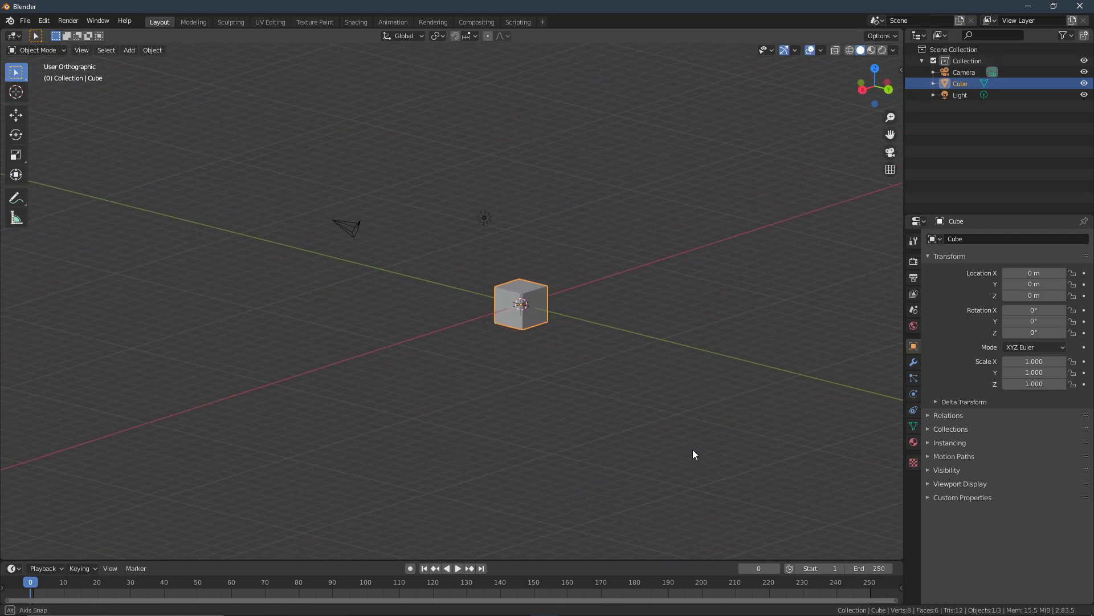
pyautogui.scroll(3, 538, 289)
pyautogui.scroll(1, 538, 290)
pyautogui.moveTo(738, 297); pyautogui.dragTo(729, 305, button='middle')
pyautogui.click(890, 170)
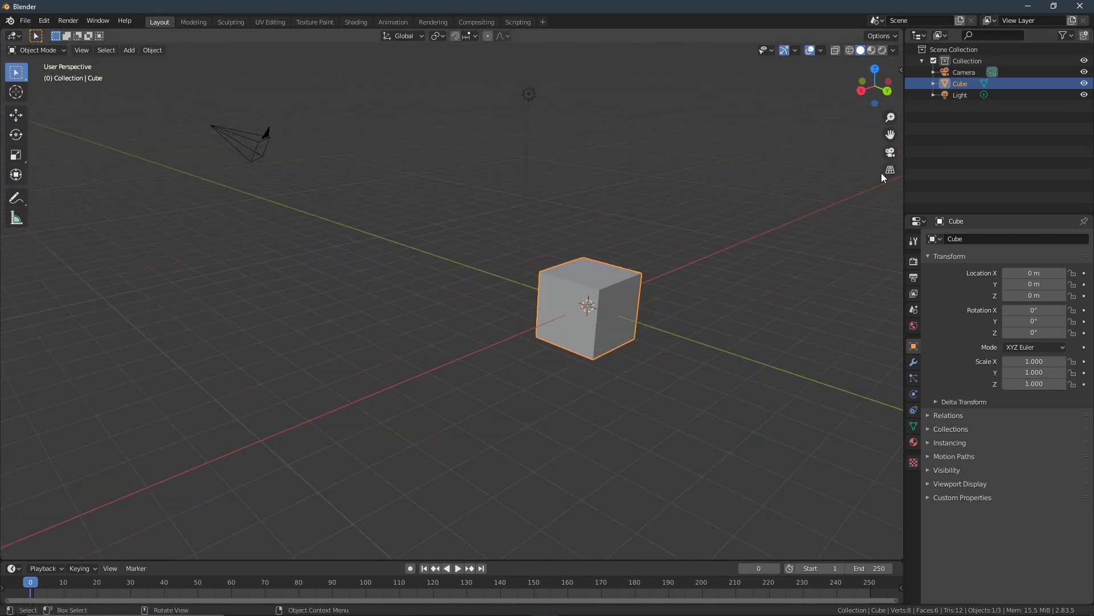
pyautogui.click(893, 171)
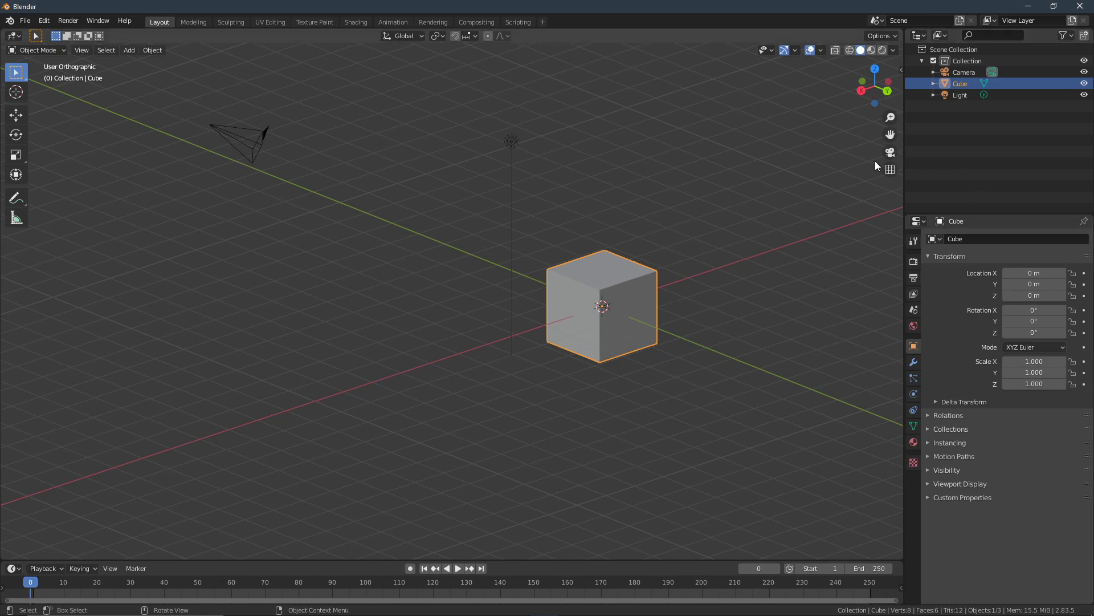
# Compare the cube in perspective and orthographic projection by switching repeatedly between the two, and finish in perspective.
pyautogui.click(893, 170)
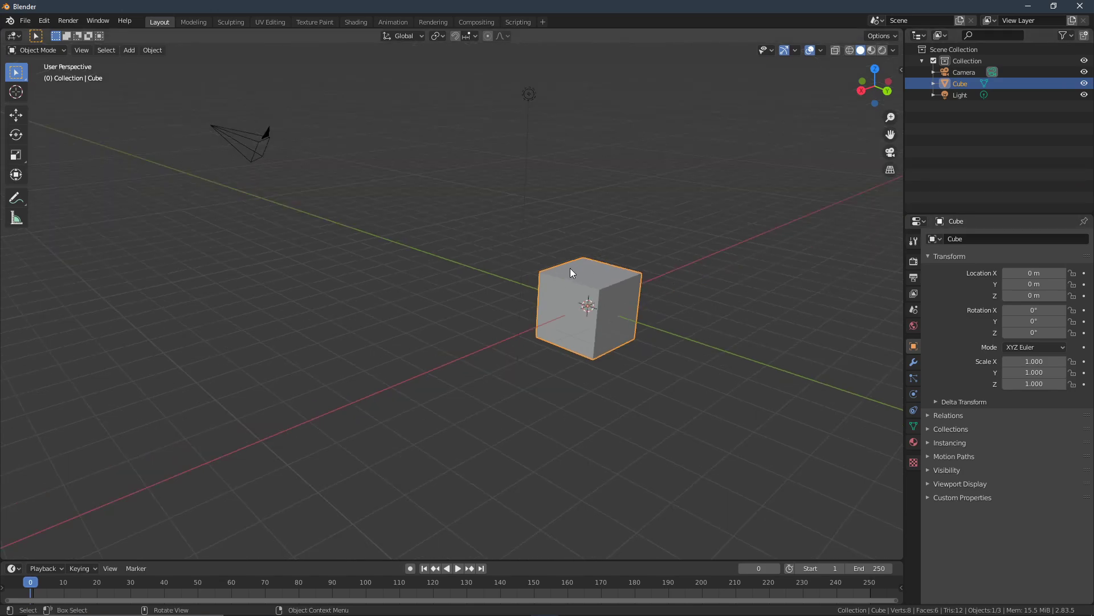
pyautogui.click(890, 171)
pyautogui.click(891, 170)
pyautogui.click(891, 171)
pyautogui.click(891, 170)
pyautogui.click(891, 170)
pyautogui.click(890, 171)
pyautogui.click(890, 171)
pyautogui.click(891, 170)
pyautogui.click(890, 171)
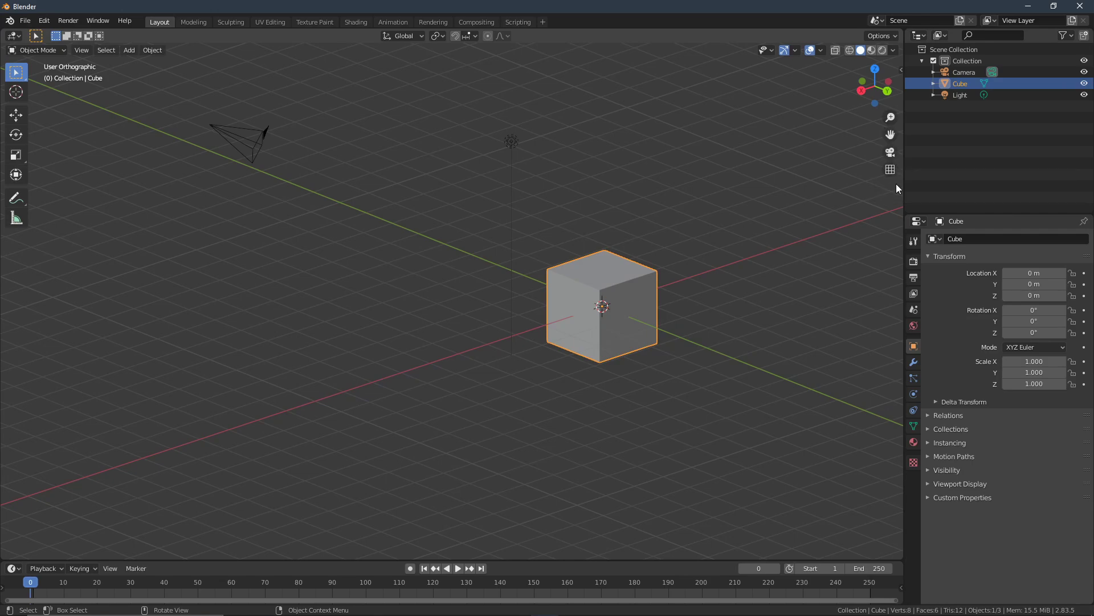
pyautogui.click(891, 168)
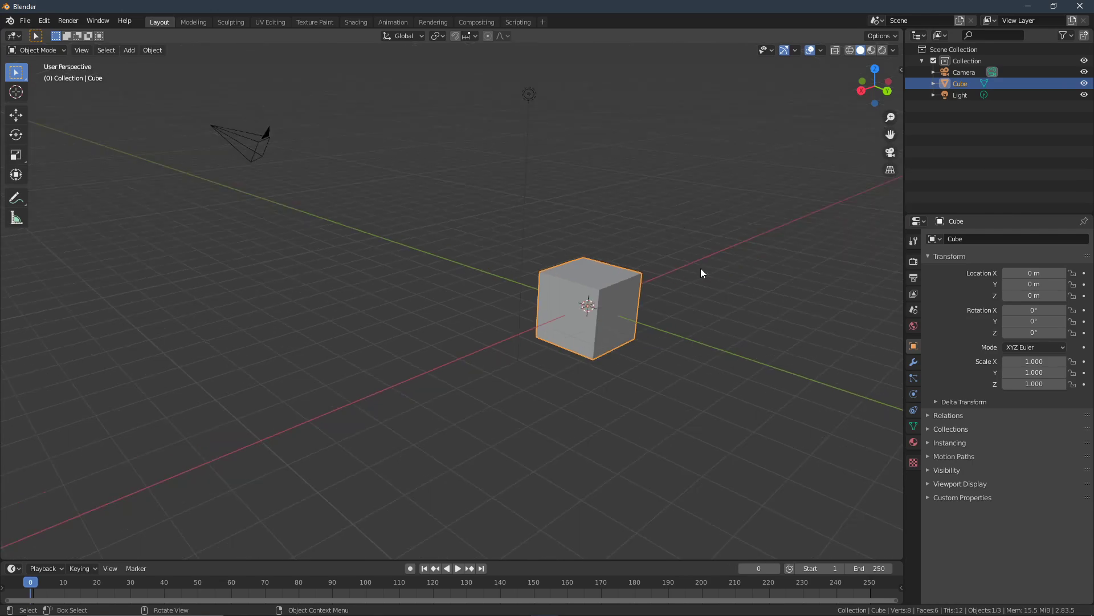
# Bring the cube closer at a slightly higher angle and preview the Move, Rotate and Scale gizmos on it.
pyautogui.moveTo(890, 135); pyautogui.dragTo(722, 139)
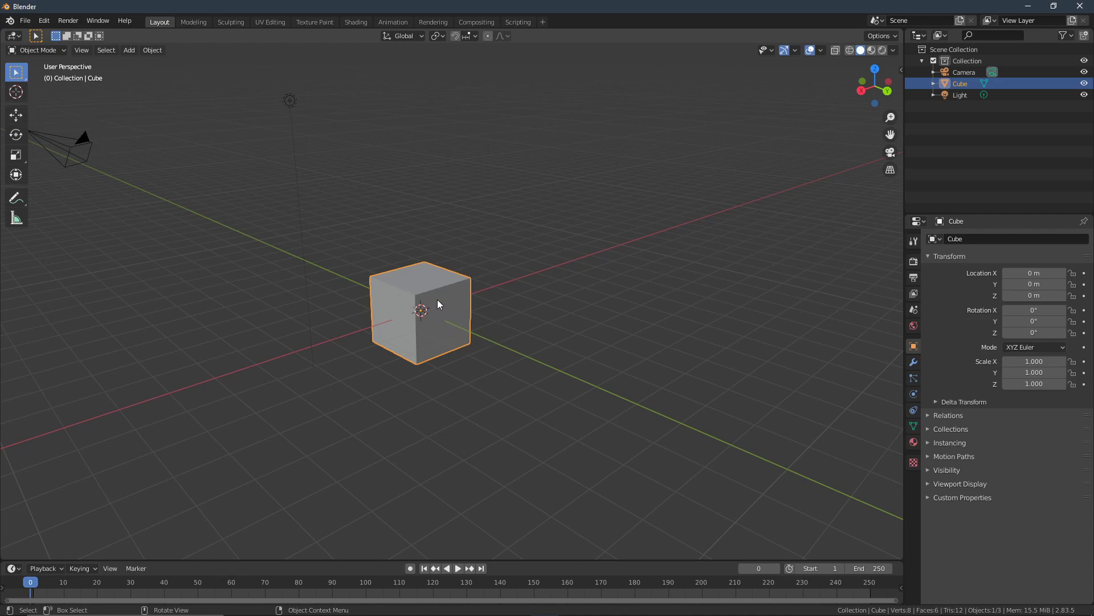
pyautogui.scroll(3, 435, 316)
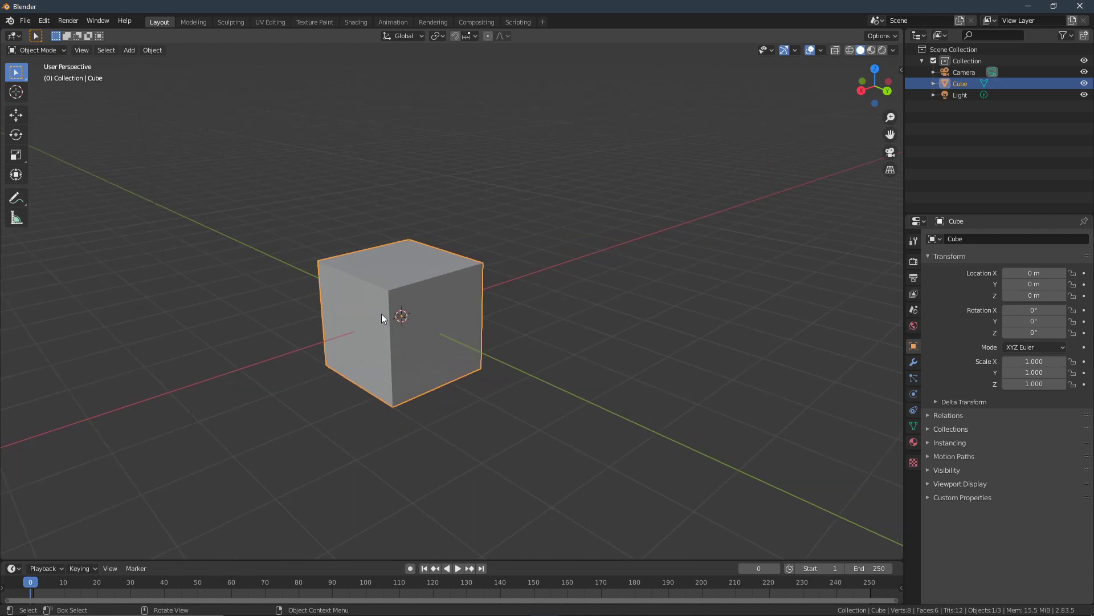
pyautogui.moveTo(253, 247)
pyautogui.mouseDown(button='middle')
pyautogui.moveTo(275, 255)
pyautogui.moveTo(234, 256)
pyautogui.mouseUp(button='middle')
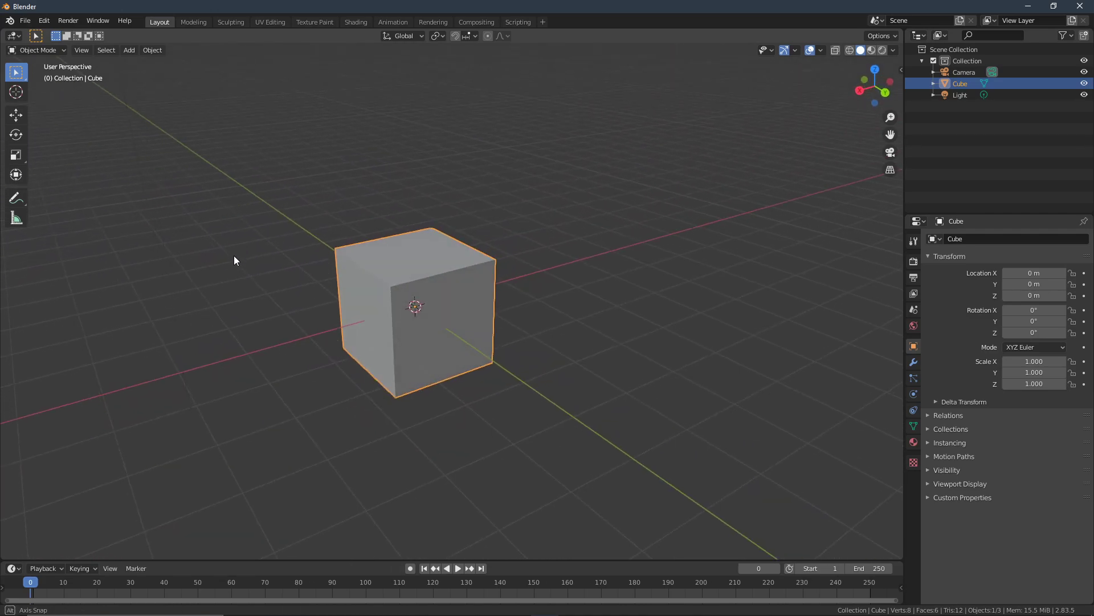
pyautogui.click(16, 115)
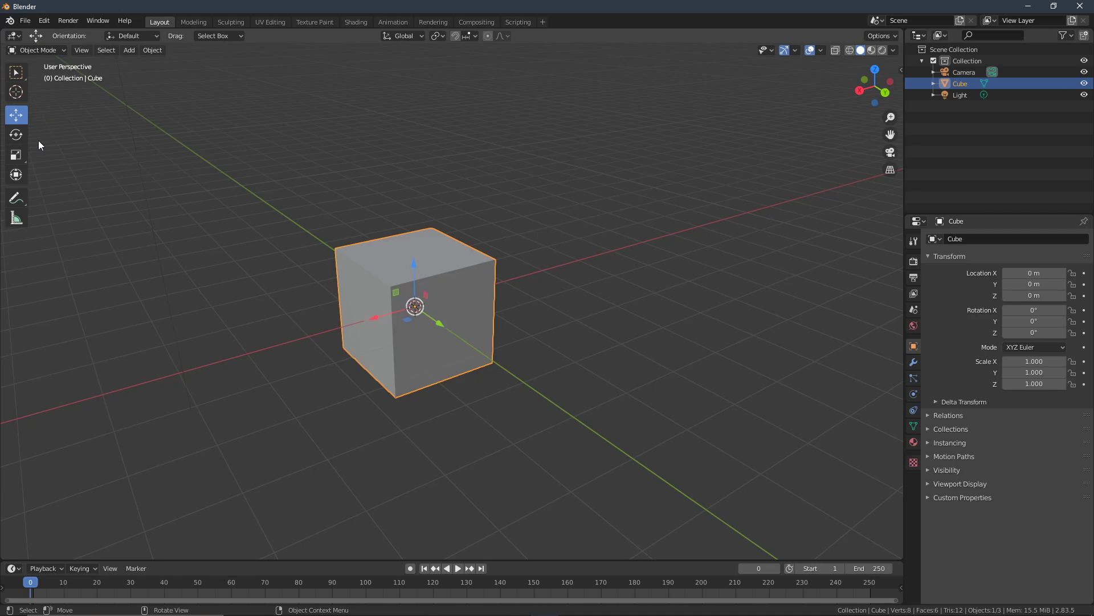
pyautogui.click(21, 136)
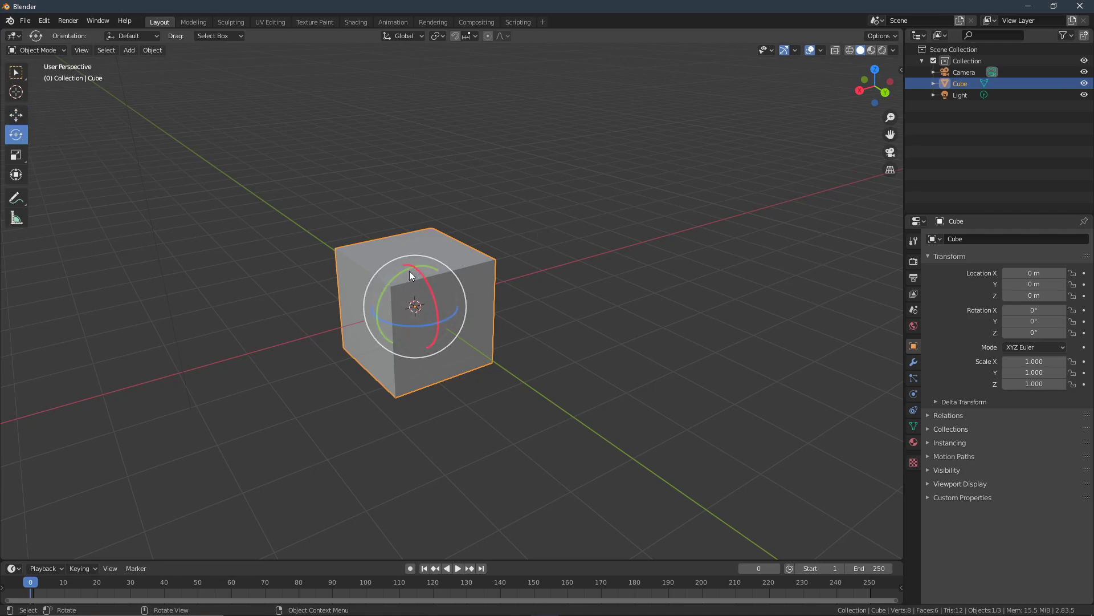
pyautogui.click(17, 155)
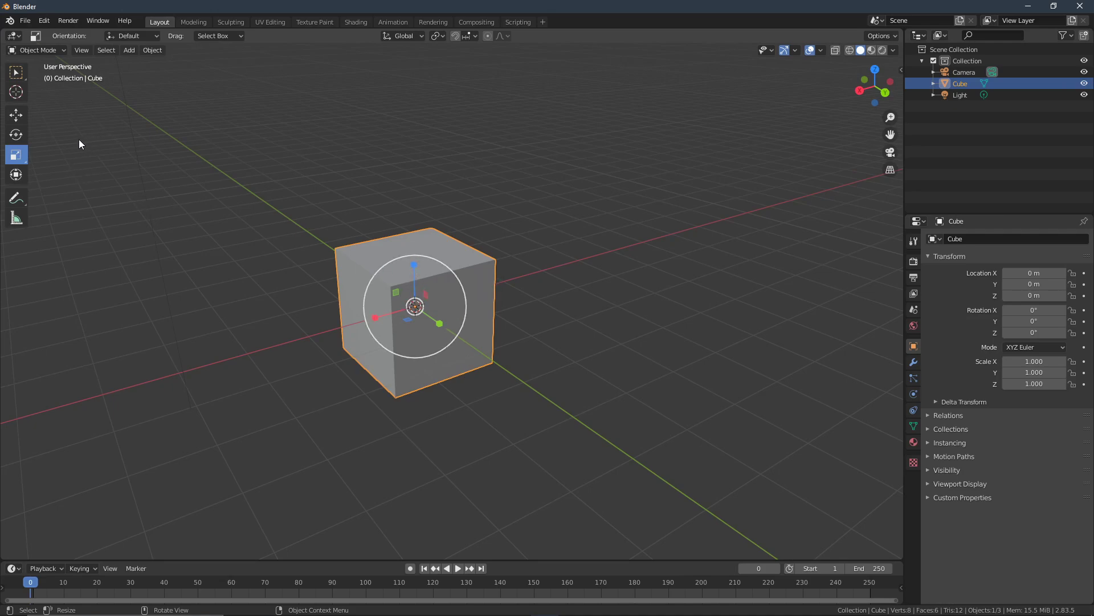
# Move the cube up the Z axis to about 2.88 m and along the X axis to about -5.21 m.
pyautogui.click(17, 115)
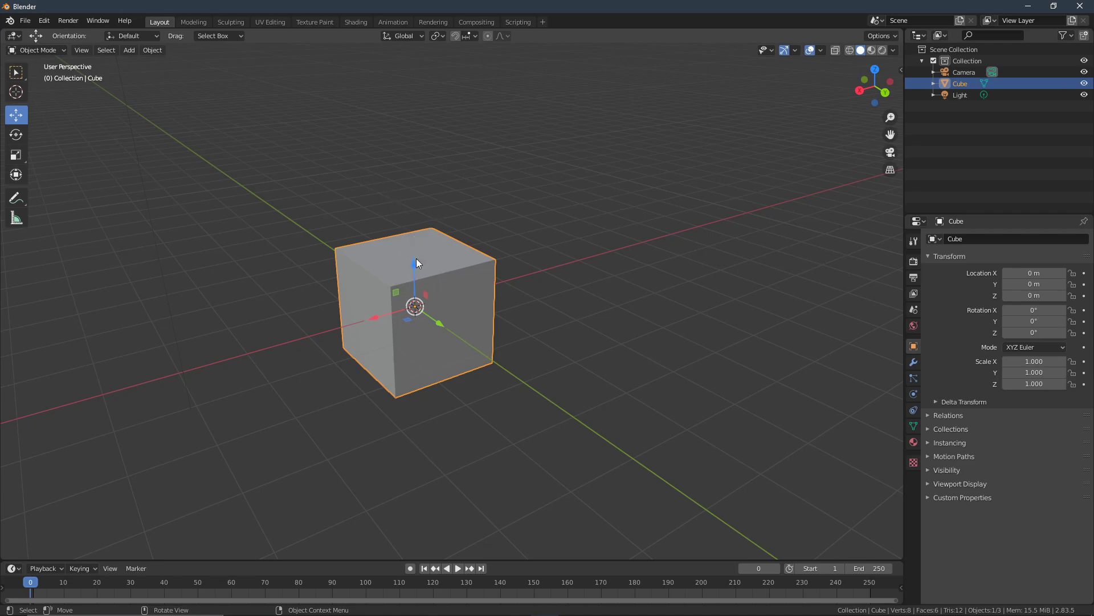
pyautogui.moveTo(413, 263); pyautogui.dragTo(437, 96)
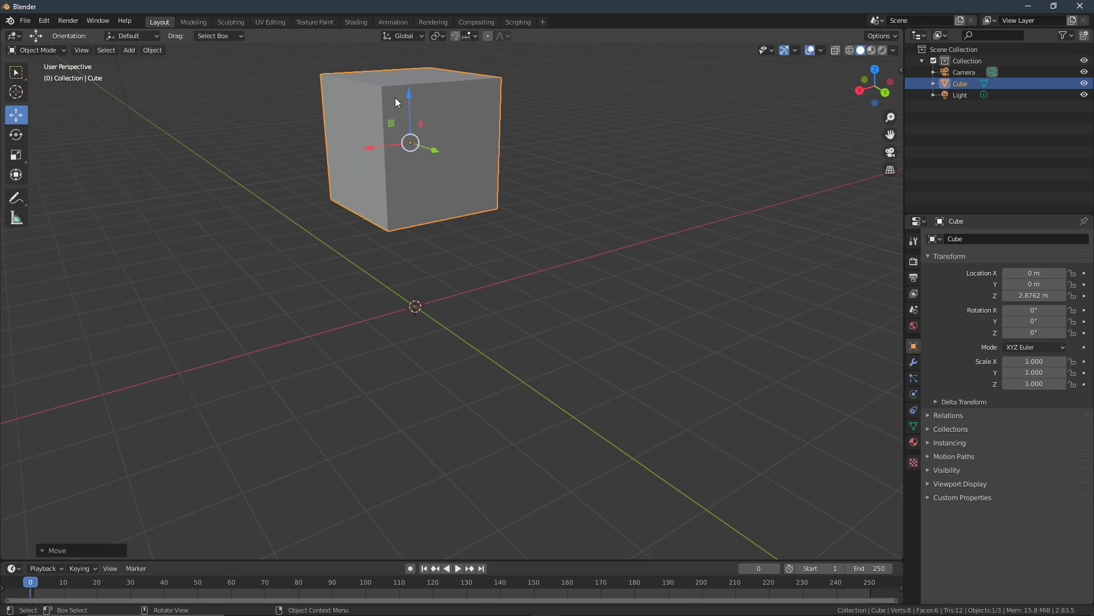
pyautogui.moveTo(368, 147); pyautogui.dragTo(602, 126)
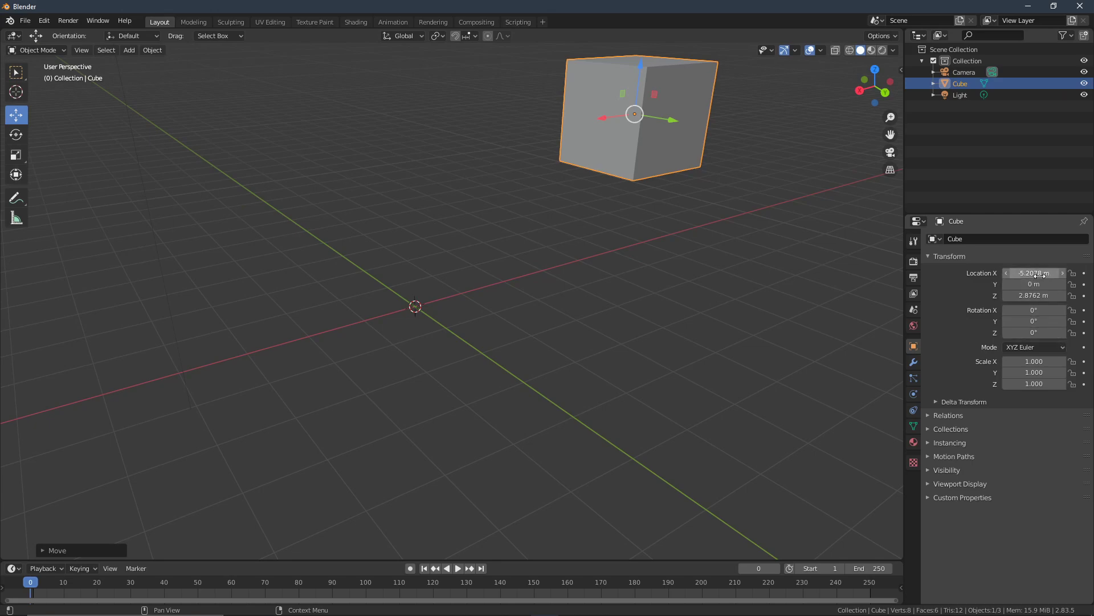
# Set the cube's X location to 0 m.
pyautogui.click(1039, 273)
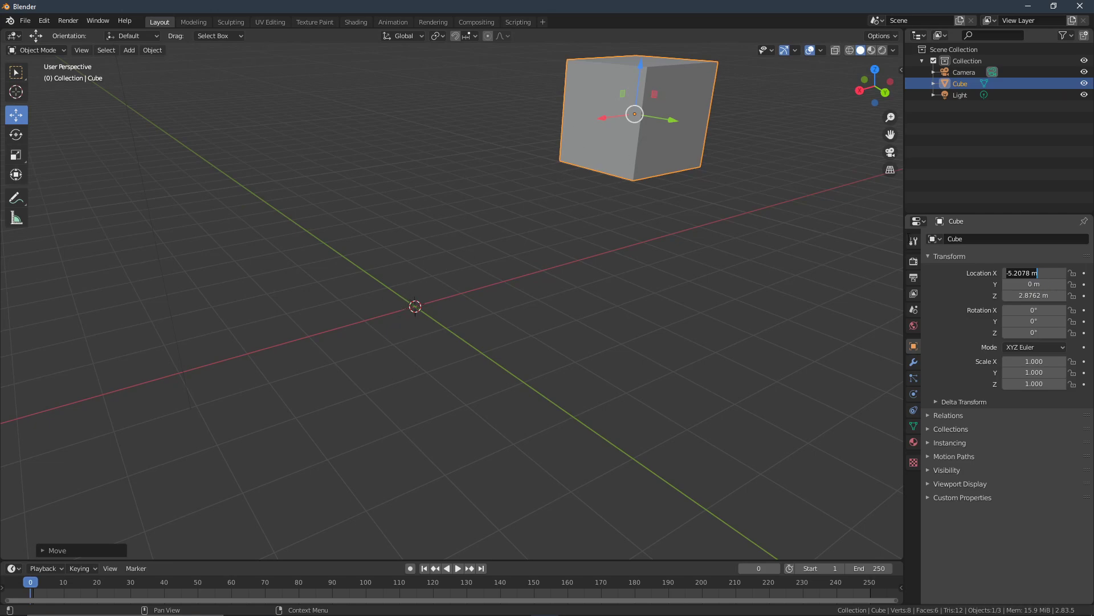
pyautogui.press('Return')
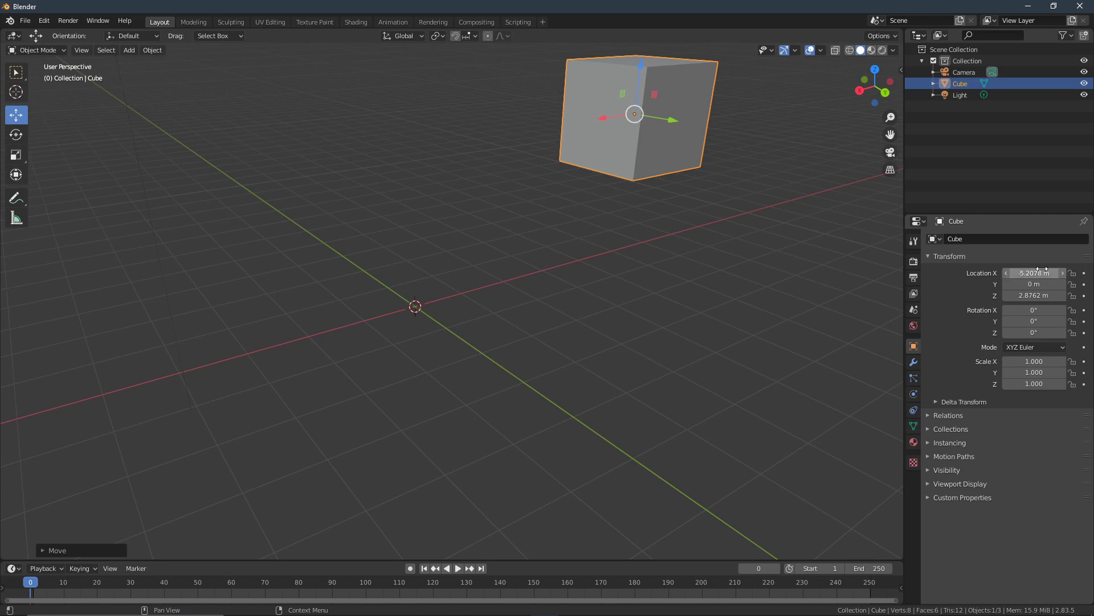
pyautogui.doubleClick(1039, 274)
pyautogui.doubleClick(1033, 274)
pyautogui.click(1030, 274)
pyautogui.doubleClick(1018, 275)
pyautogui.click(1020, 274)
pyautogui.doubleClick(1021, 274)
pyautogui.press('BackSpace')
pyautogui.press('BackSpace')
pyautogui.press('BackSpace')
pyautogui.press('BackSpace')
pyautogui.write('0')
pyautogui.press('Return')
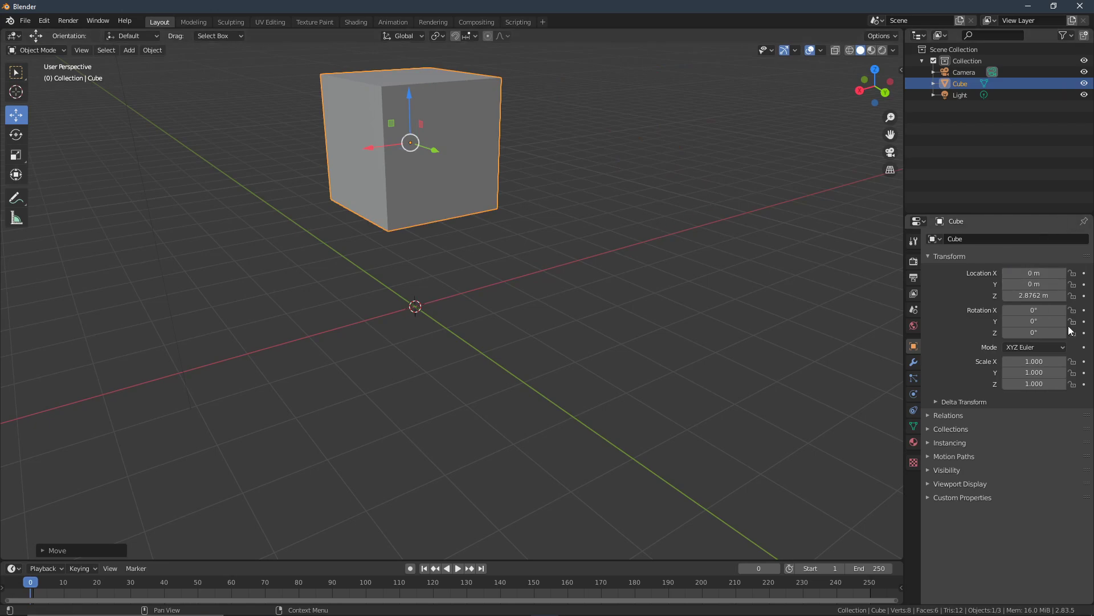
# Set the cube's Z location to 0 m.
pyautogui.click(1050, 296)
pyautogui.press('BackSpace')
pyautogui.write('0')
pyautogui.press('Return')
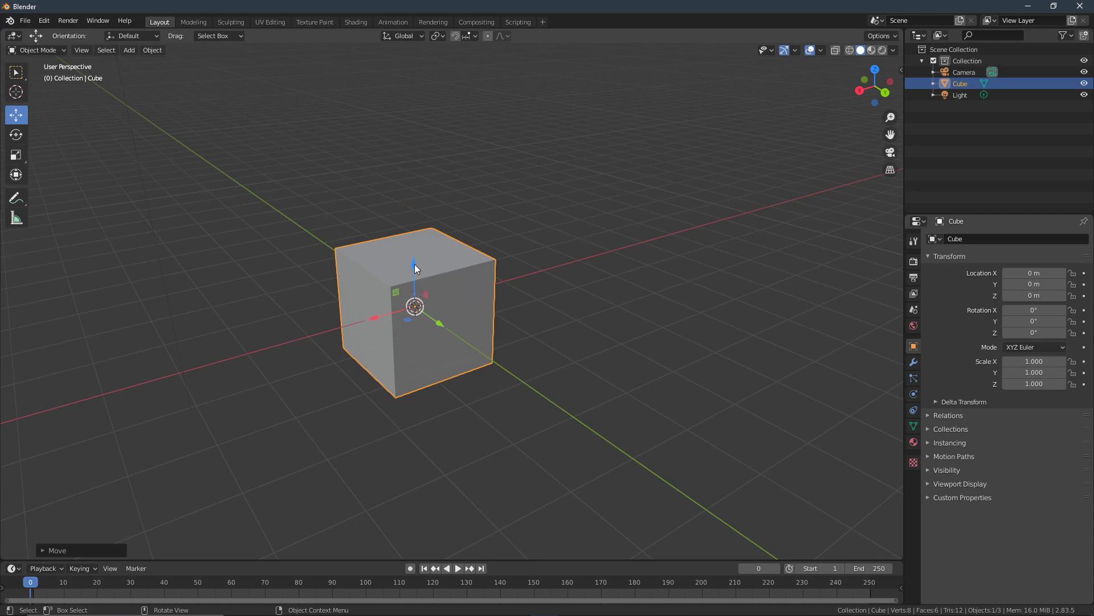
# Raise the cube to about 1.96 m on the Z axis, try lowering it to about -2.67 m, and undo the lowering.
pyautogui.moveTo(415, 266); pyautogui.dragTo(414, 161)
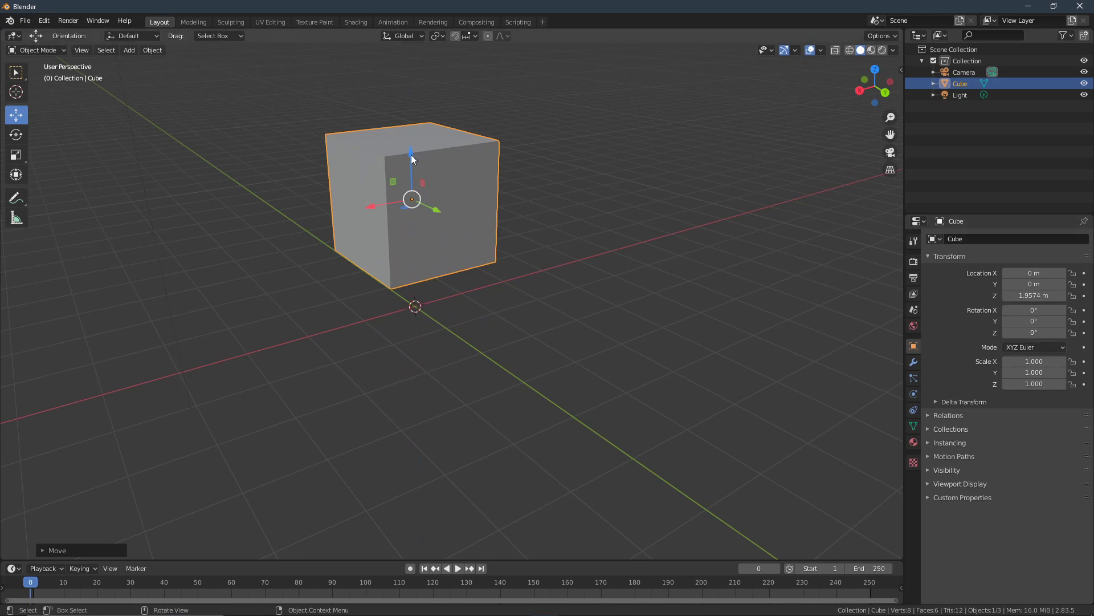
pyautogui.moveTo(412, 155); pyautogui.dragTo(417, 388)
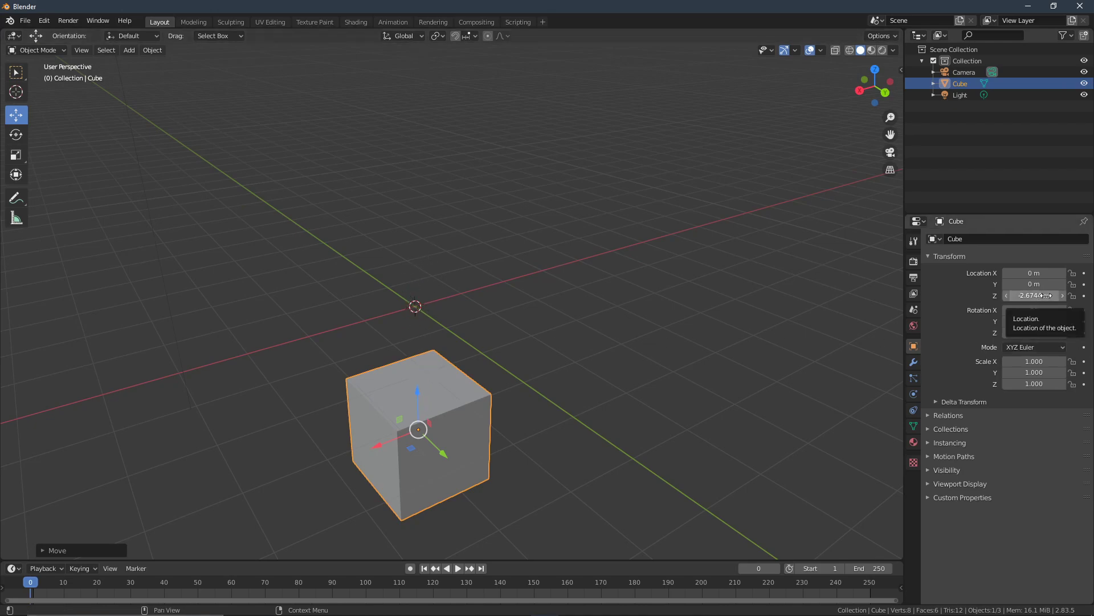
pyautogui.hotkey('ctrl', 'z')
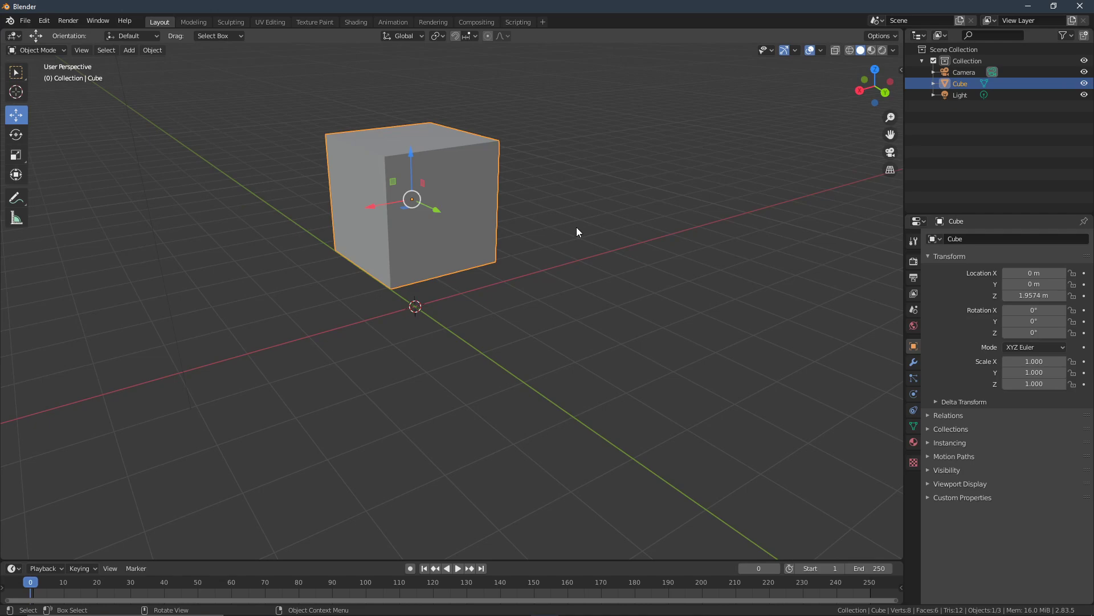
# Viewing from above, move the cube along the X axis to about 3.05 m and across to about -3.53 m.
pyautogui.moveTo(575, 209); pyautogui.dragTo(531, 320, button='middle')
pyautogui.moveTo(429, 194); pyautogui.dragTo(185, 223)
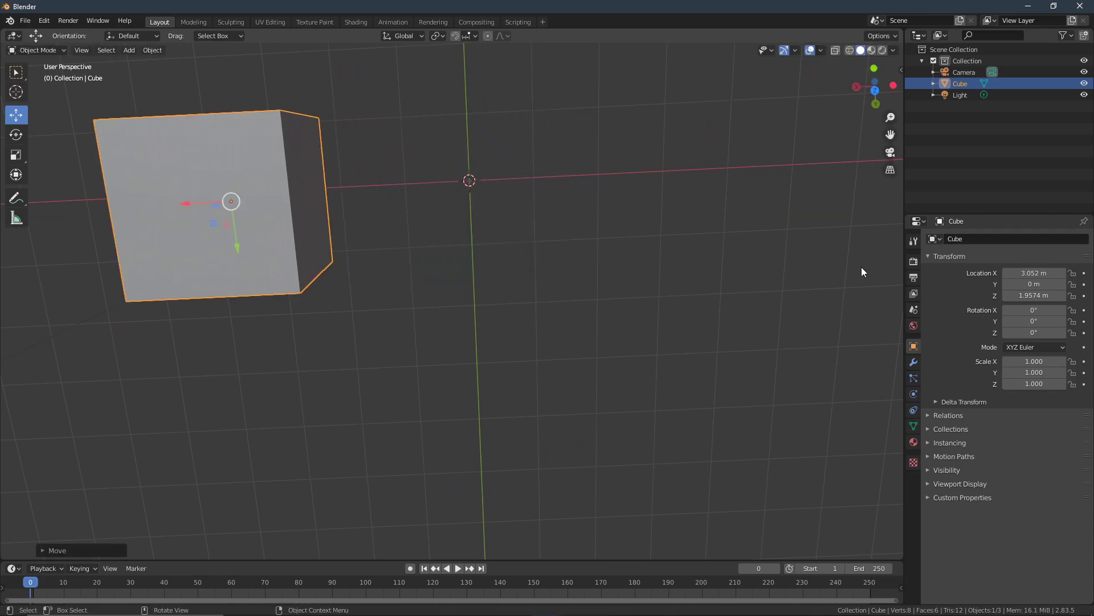
pyautogui.moveTo(187, 203); pyautogui.dragTo(714, 240)
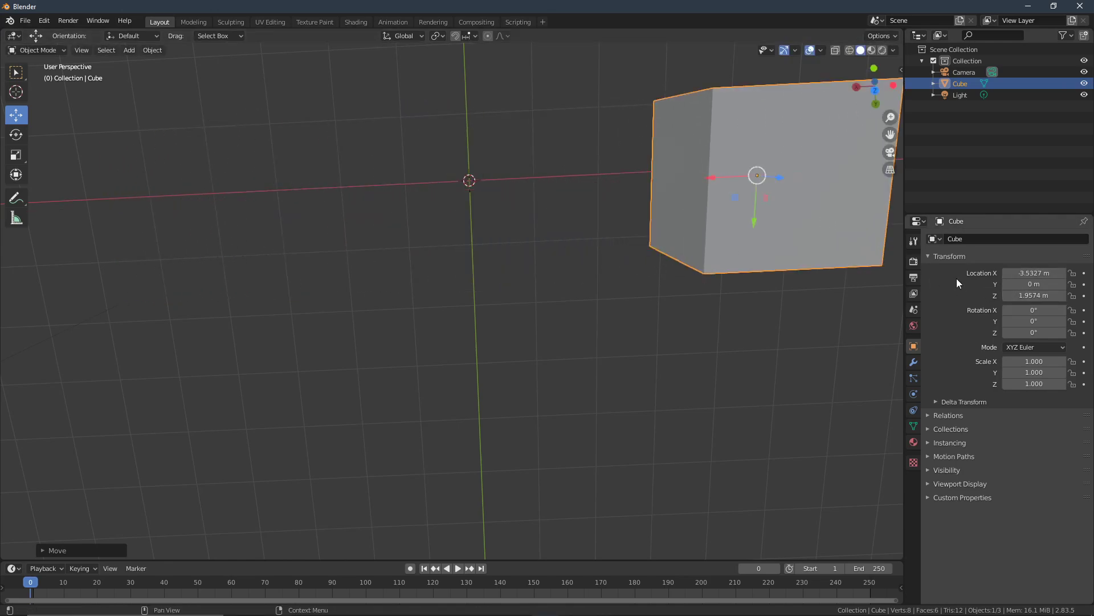
# Reset the cube's X location to 0 m.
pyautogui.click(1034, 275)
pyautogui.write('0')
pyautogui.press('Return')
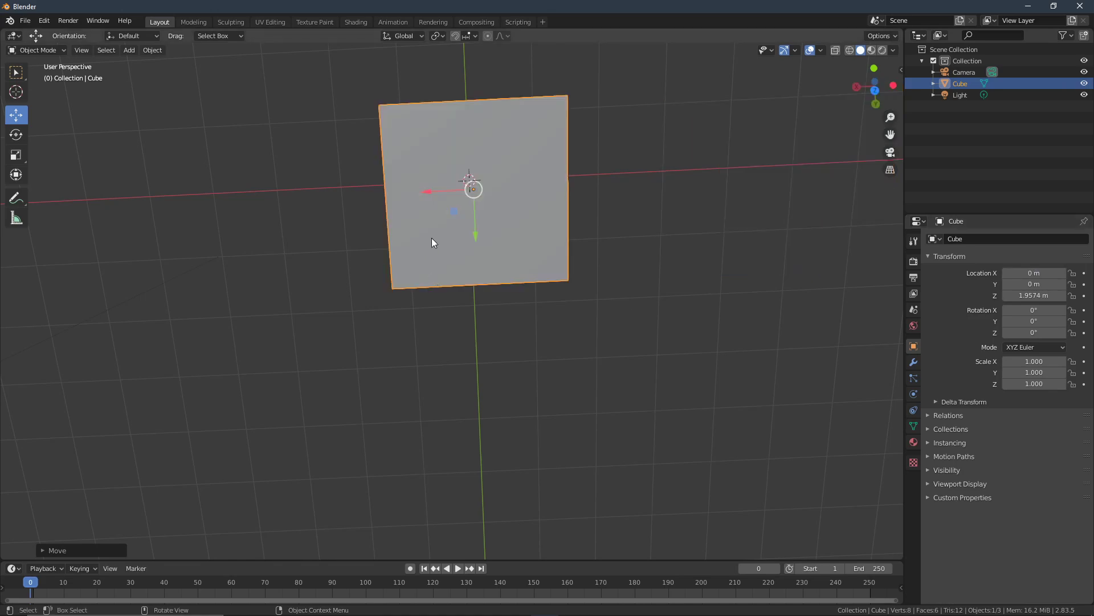
# Try moving the cube along the X axis to about -1.98 m and about 2.81 m from the opposite side, and undo both moves.
pyautogui.scroll(-3, 576, 334)
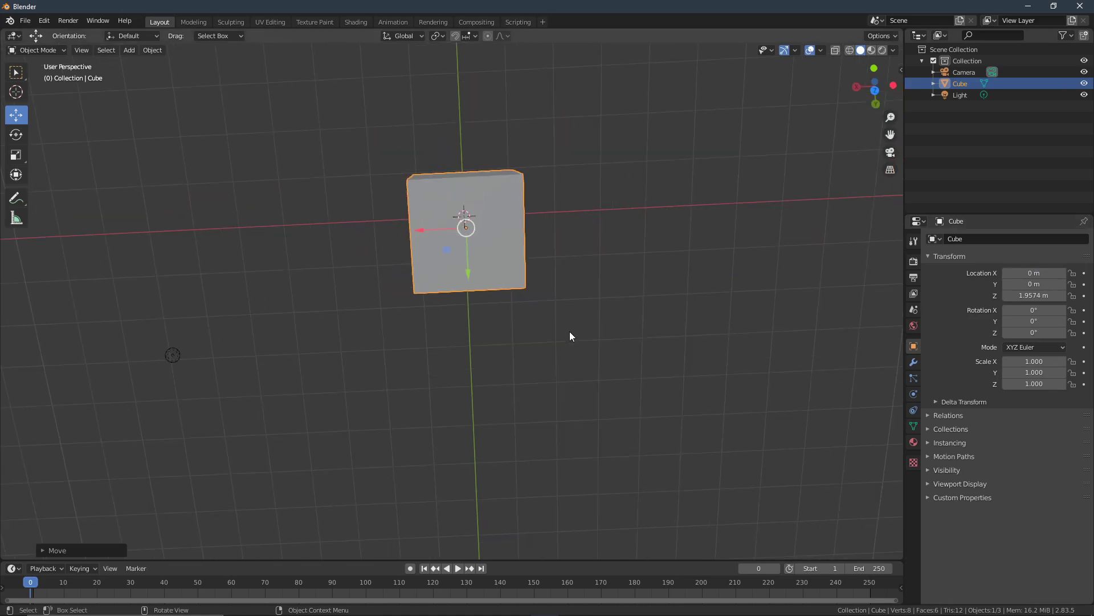
pyautogui.moveTo(549, 381); pyautogui.dragTo(804, 351, button='middle')
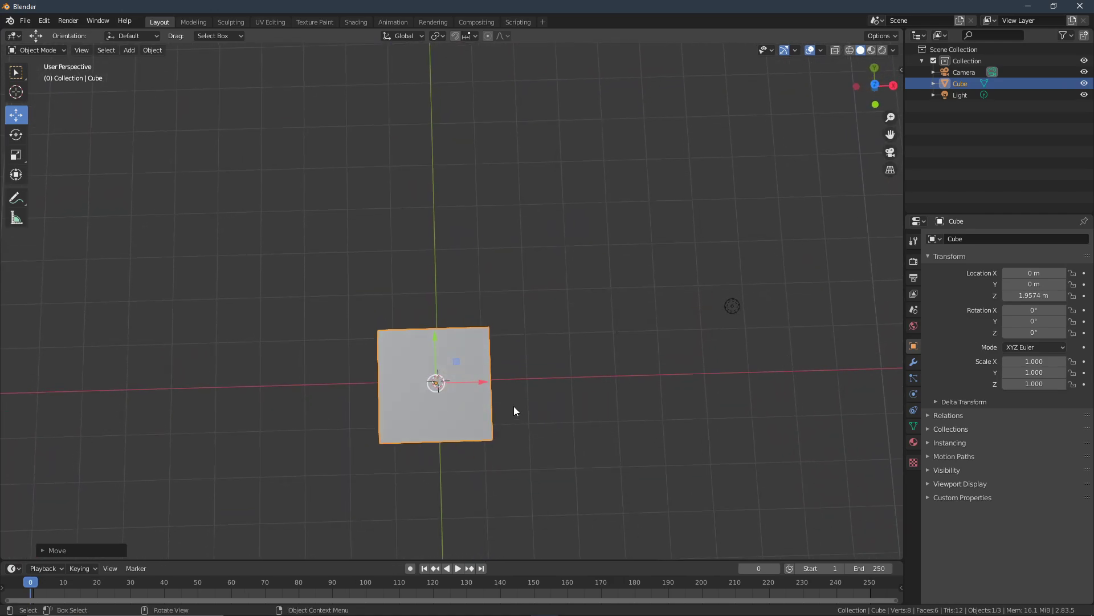
pyautogui.moveTo(474, 382); pyautogui.dragTo(367, 385)
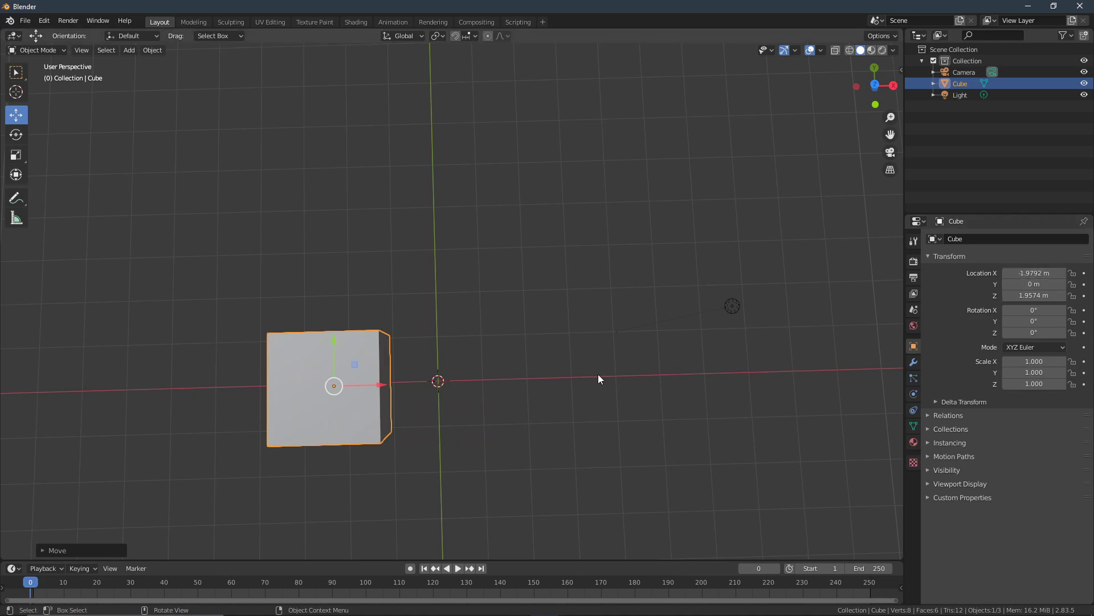
pyautogui.moveTo(367, 384); pyautogui.dragTo(630, 411)
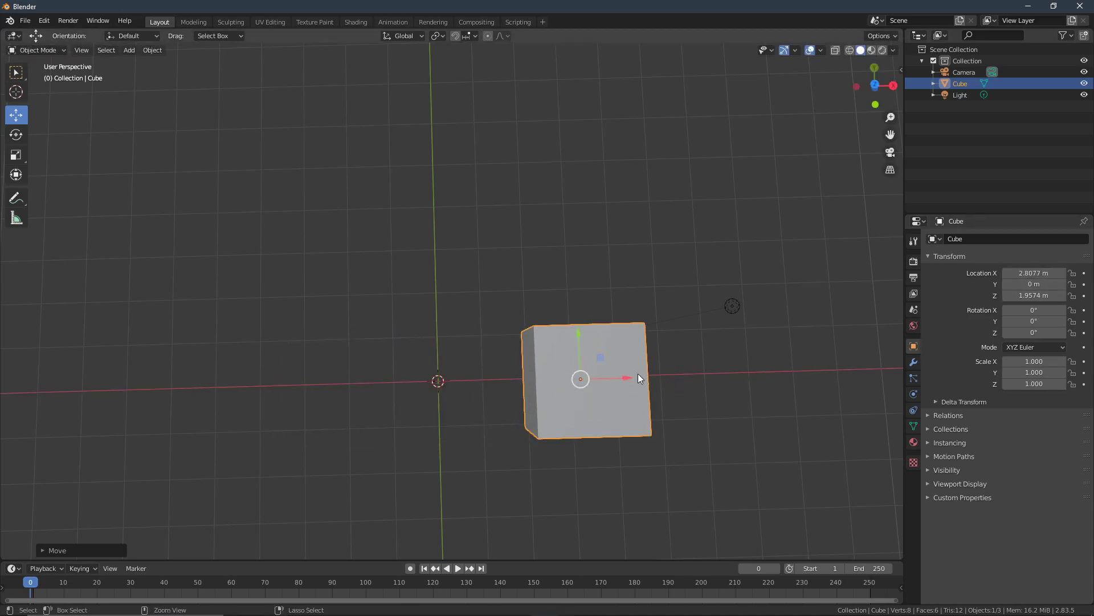
pyautogui.hotkey('ctrl', 'z')
pyautogui.hotkey('ctrl', 'z')
pyautogui.scroll(-2, 522, 354)
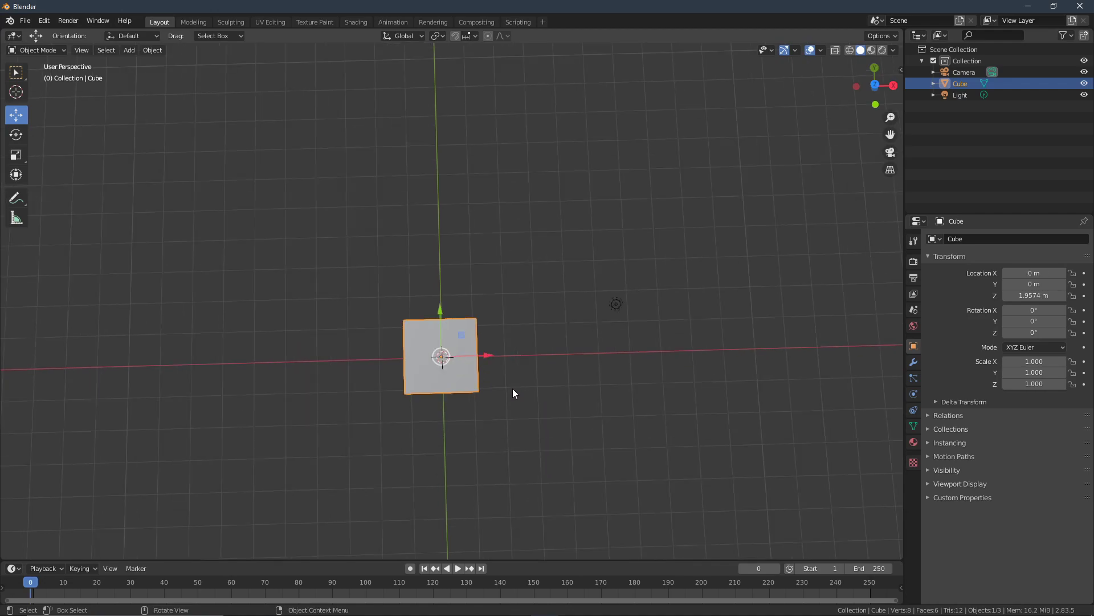
pyautogui.scroll(2, 509, 387)
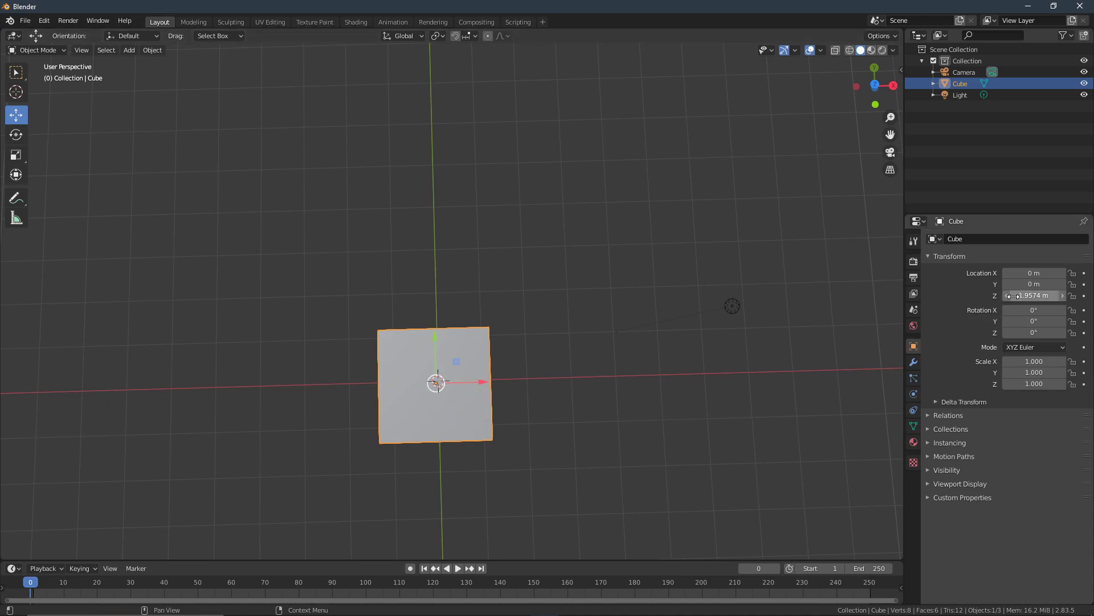
# Try moving the cube along the Y axis to about 6.52 m and about -20.46 m, and undo both moves.
pyautogui.scroll(-2, 544, 358)
pyautogui.keyDown('alt'); pyautogui.moveTo(500, 419); pyautogui.dragTo(388, 432, button='middle'); pyautogui.keyUp('alt')
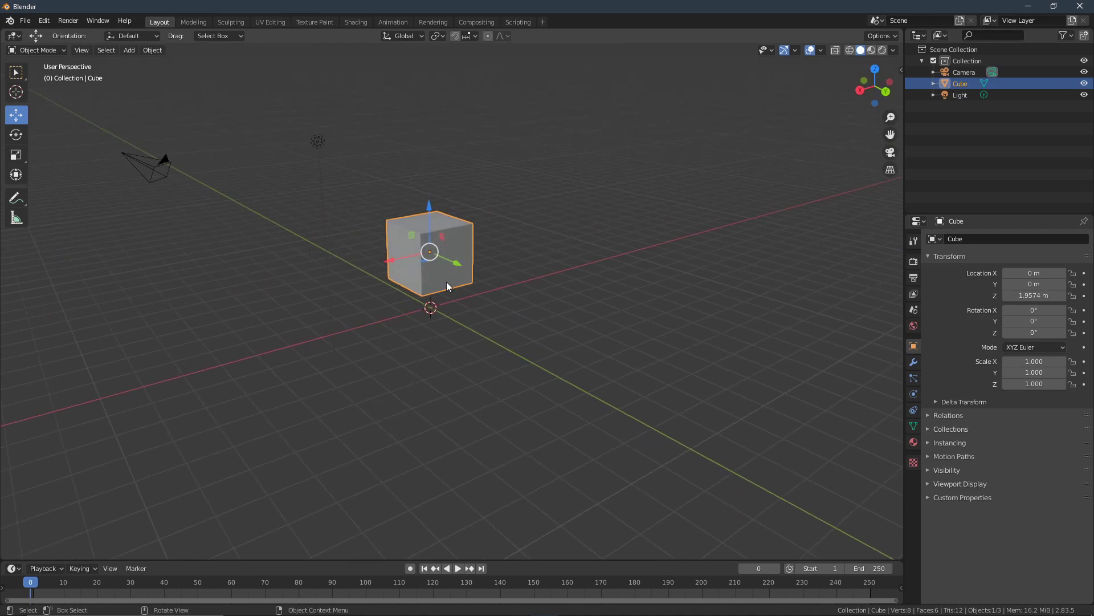
pyautogui.moveTo(454, 264); pyautogui.dragTo(614, 338)
pyautogui.press('ctrl+KP_3')
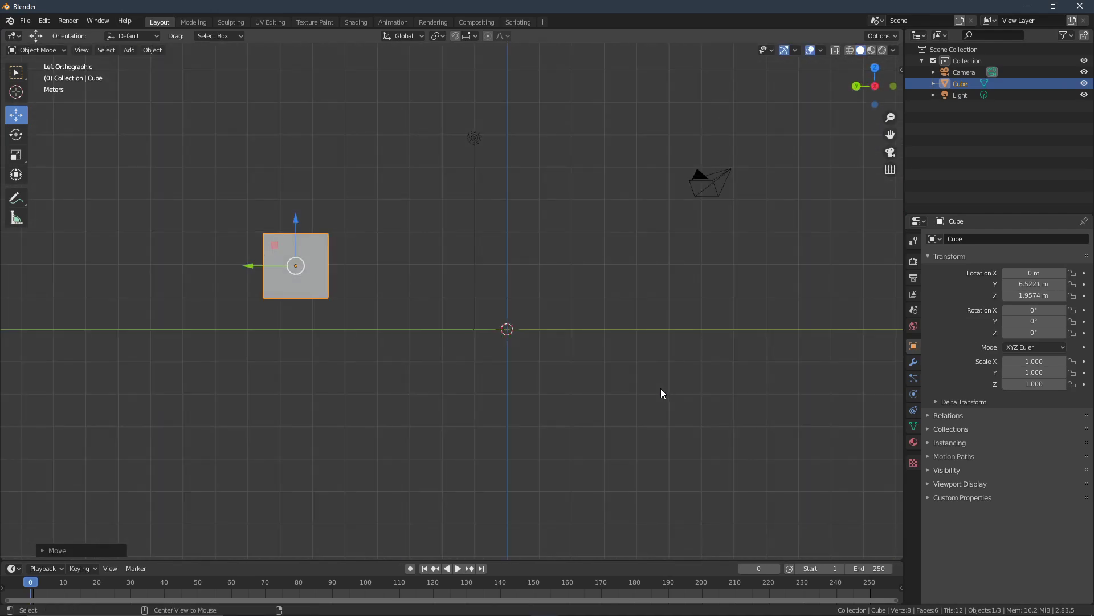
pyautogui.moveTo(593, 333); pyautogui.dragTo(673, 392, button='middle')
pyautogui.moveTo(328, 381); pyautogui.dragTo(672, 177)
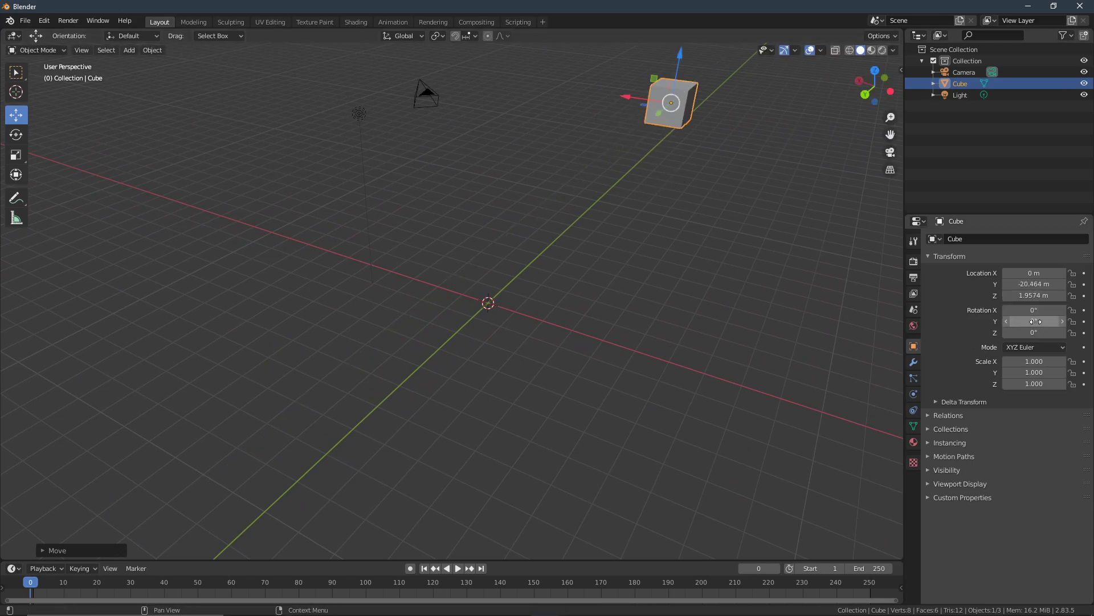
pyautogui.hotkey('ctrl', 'z')
pyautogui.hotkey('ctrl', 'z')
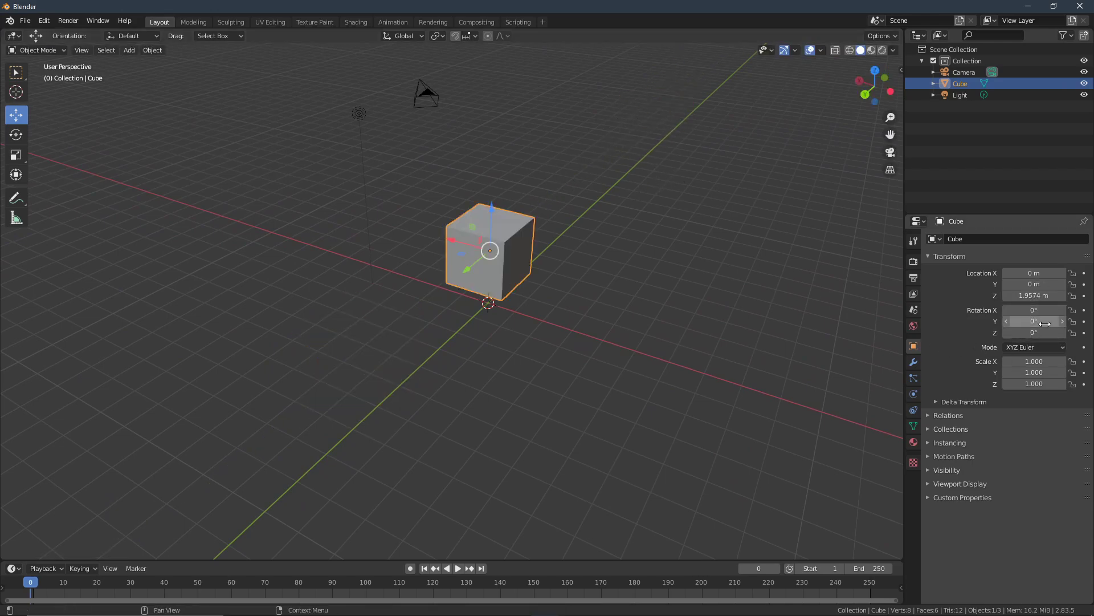
# Return the cube to the grid origin by setting its Z location to 0 m.
pyautogui.click(1051, 296)
pyautogui.write('0')
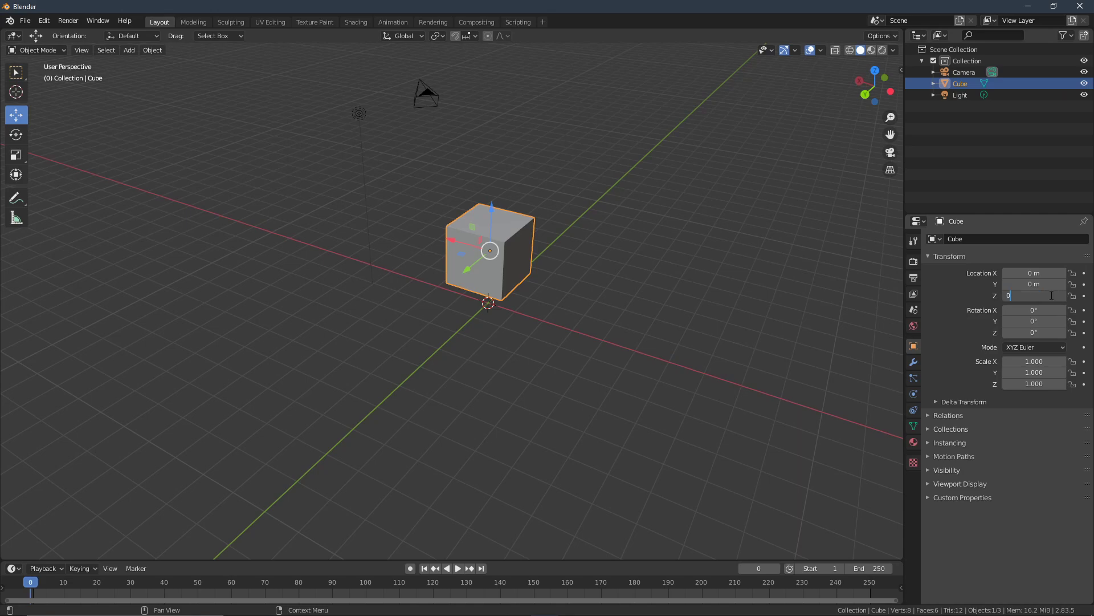
pyautogui.press('Return')
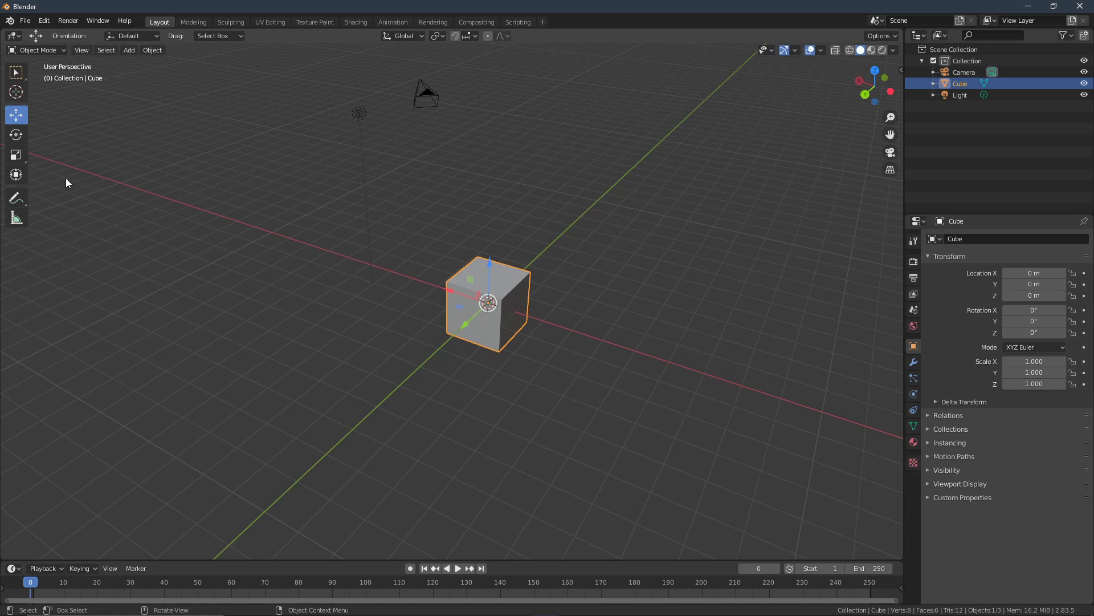
# Rotate the cube around the Y axis to about -67.7° with the Rotate tool.
pyautogui.click(17, 139)
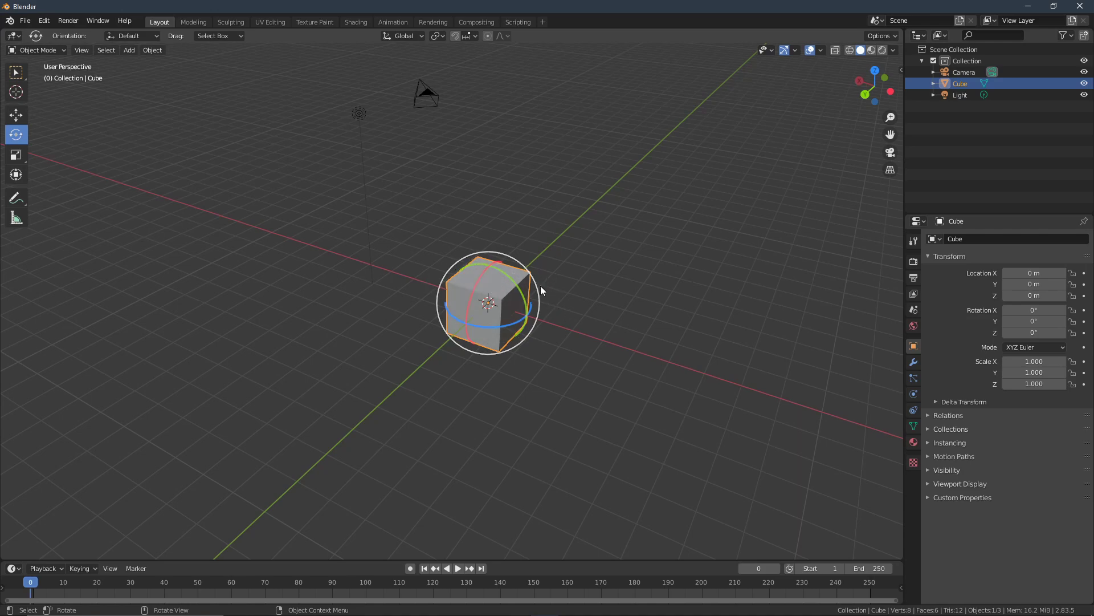
pyautogui.scroll(2, 510, 292)
pyautogui.scroll(-2, 527, 277)
pyautogui.scroll(4, 533, 265)
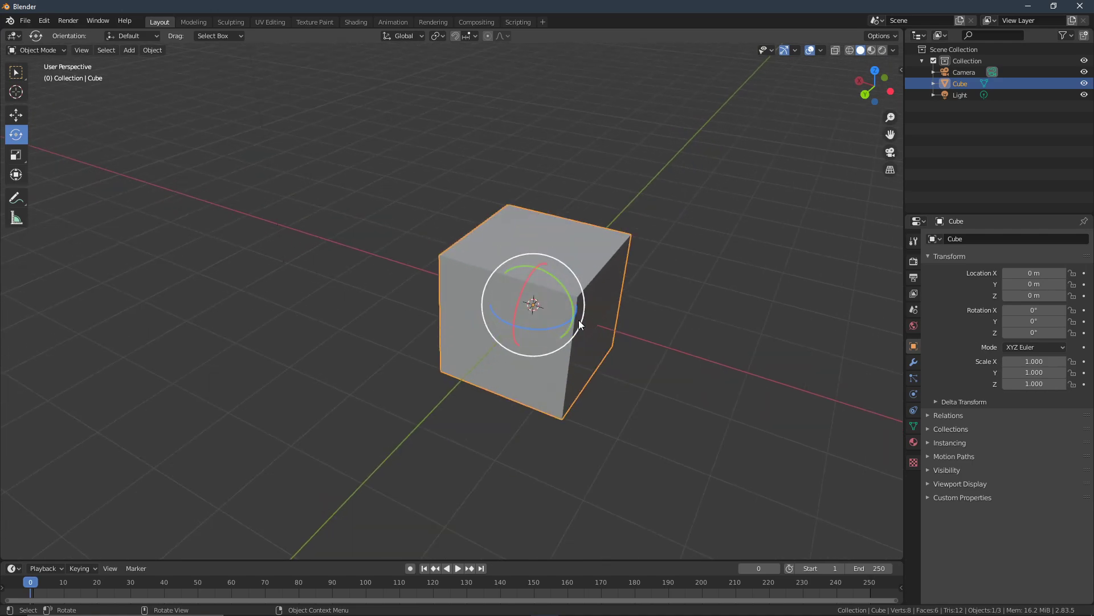
pyautogui.scroll(-7, 579, 320)
pyautogui.scroll(3, 512, 317)
pyautogui.scroll(-5, 508, 313)
pyautogui.scroll(5, 508, 312)
pyautogui.scroll(-5, 490, 299)
pyautogui.scroll(10, 490, 294)
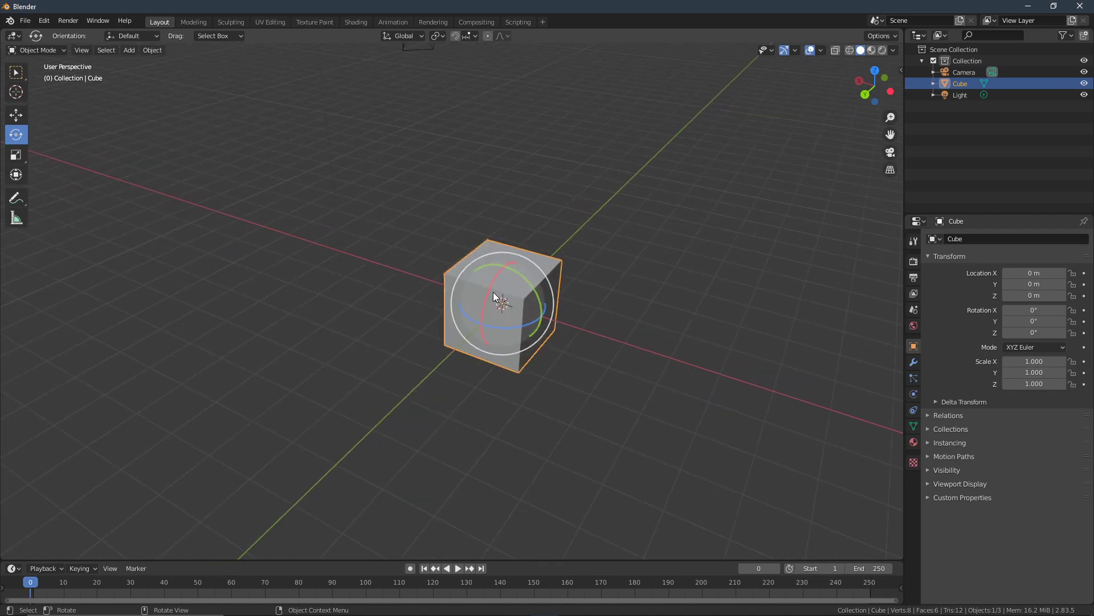
pyautogui.moveTo(601, 293); pyautogui.dragTo(620, 276, button='middle')
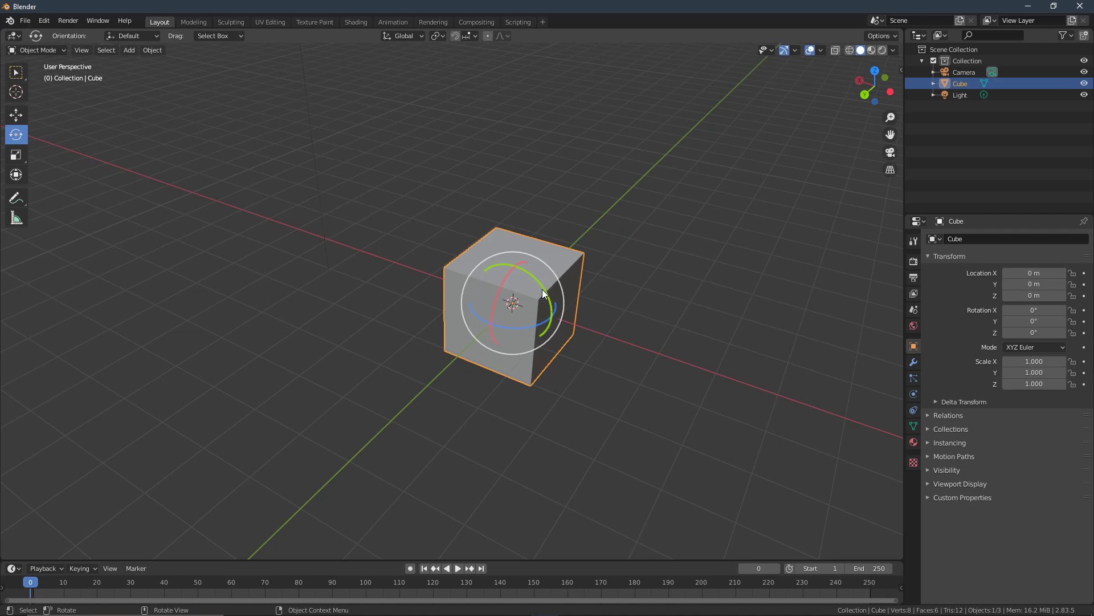
pyautogui.moveTo(534, 276); pyautogui.dragTo(581, 324)
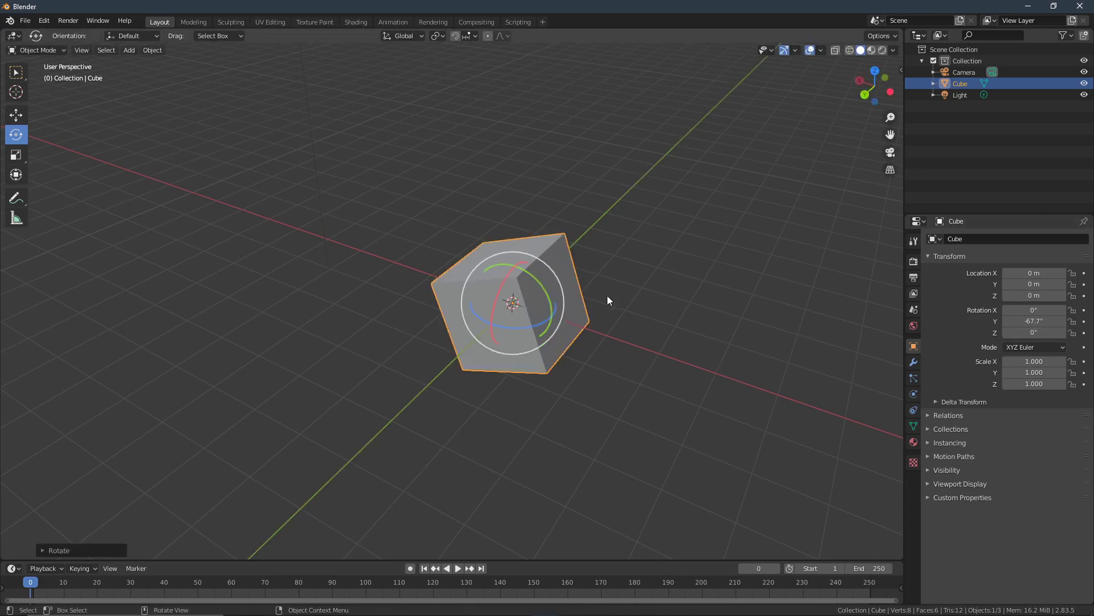
# Set the cube's Y rotation to exactly -45°.
pyautogui.click(1038, 321)
pyautogui.click(1017, 321)
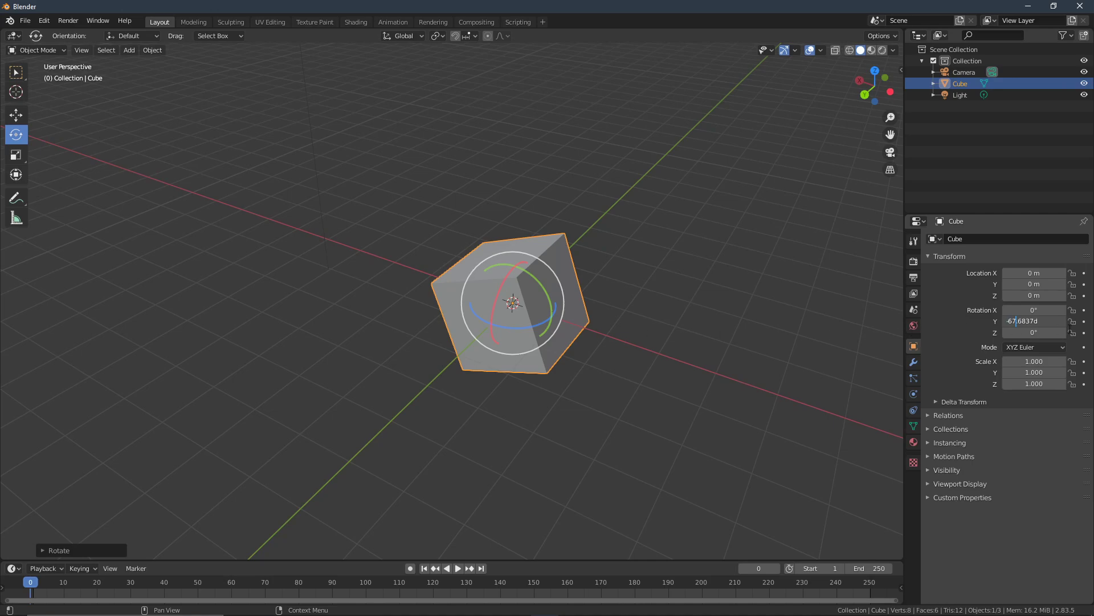
pyautogui.moveTo(1049, 323); pyautogui.dragTo(958, 321)
pyautogui.press('BackSpace')
pyautogui.write('-45')
pyautogui.press('Return')
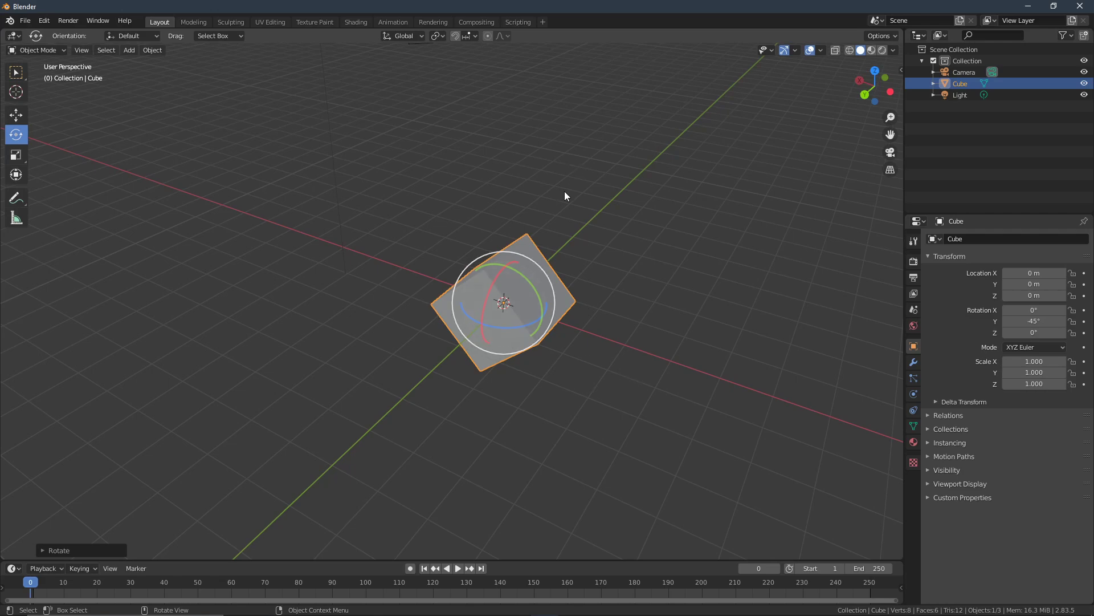
# Show the Move gizmo on the tilted cube and compare its axes with the world axes, including in the right orthographic view.
pyautogui.moveTo(638, 382); pyautogui.dragTo(466, 281, button='middle')
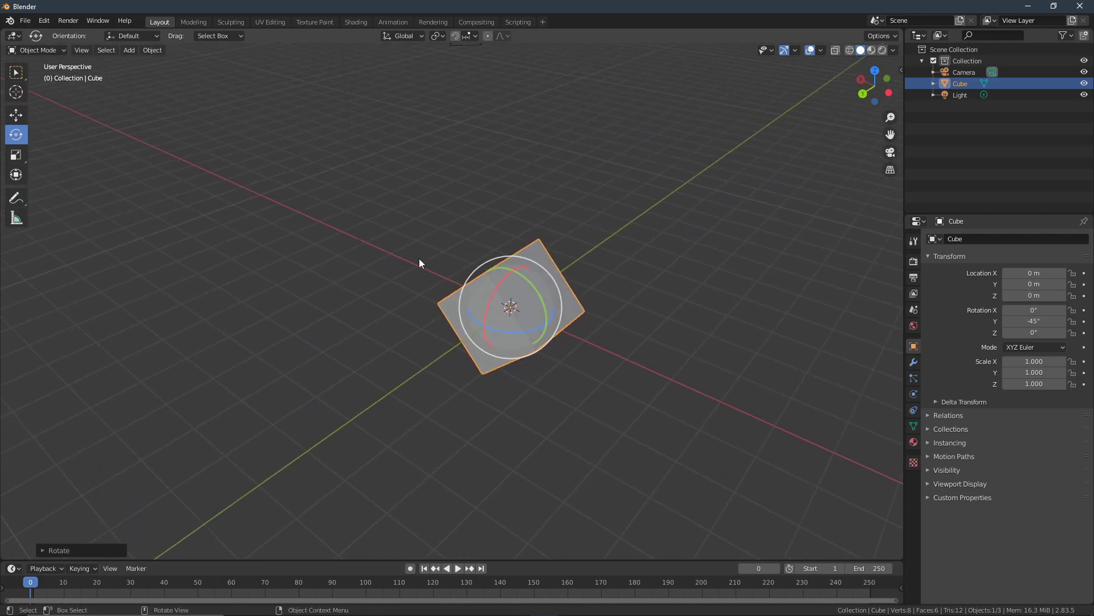
pyautogui.click(16, 115)
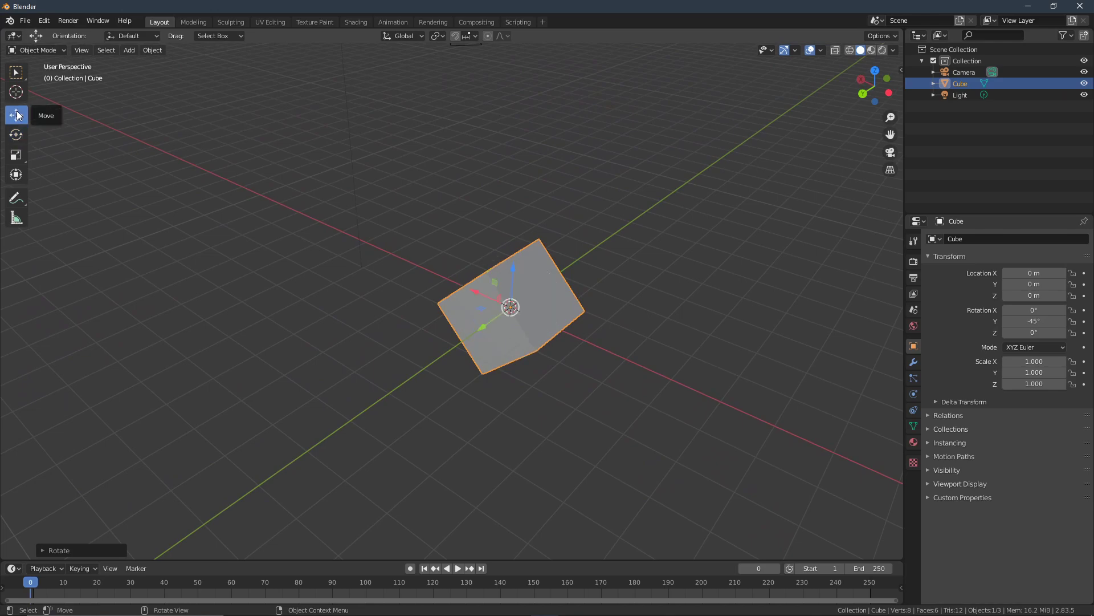
pyautogui.press('KP_3')
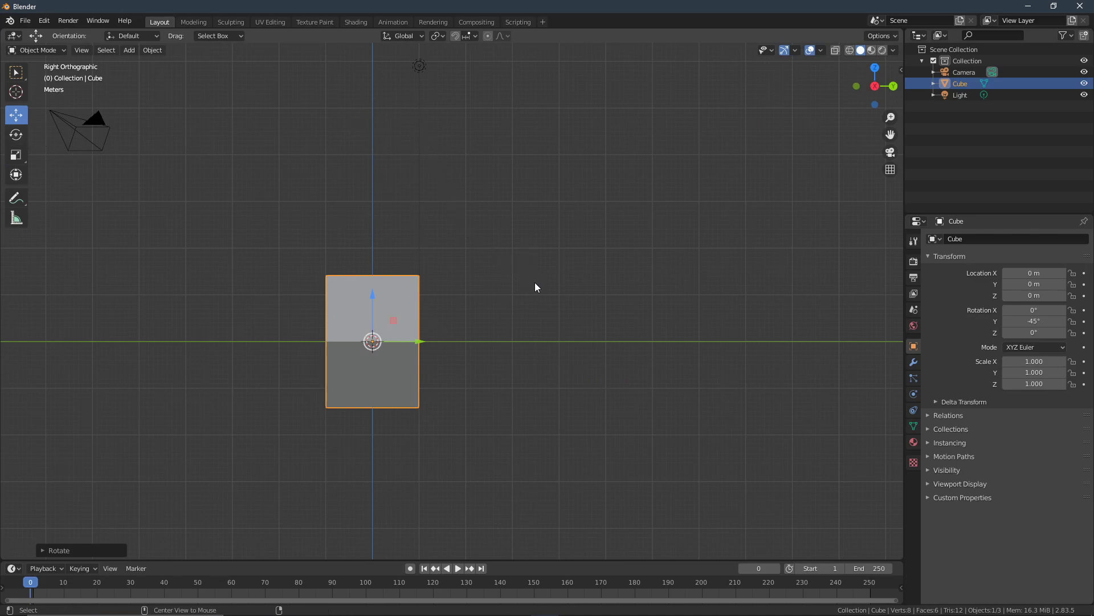
pyautogui.press('ctrl+KP_1')
pyautogui.moveTo(545, 282); pyautogui.dragTo(510, 272, button='middle')
pyautogui.scroll(2, 513, 275)
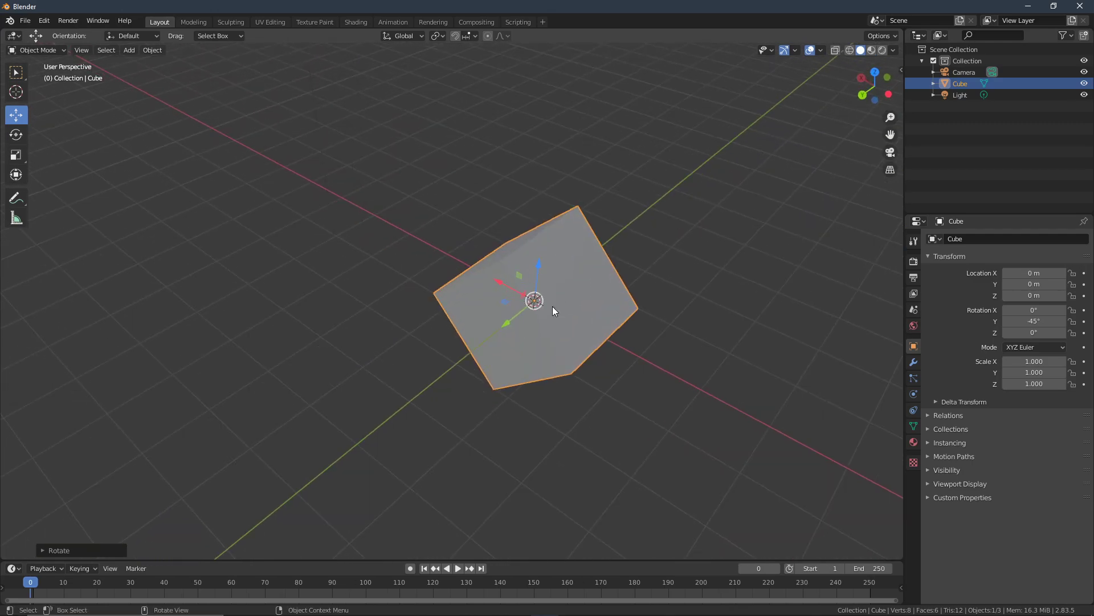
# Change the transform orientation from Global to Local.
pyautogui.click(422, 33)
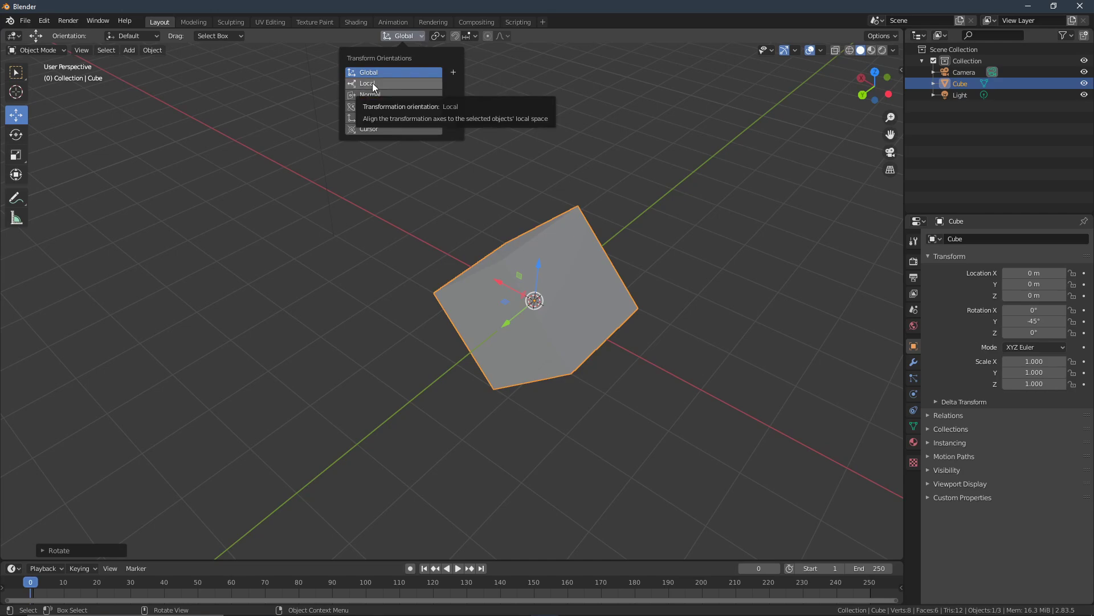
pyautogui.click(419, 34)
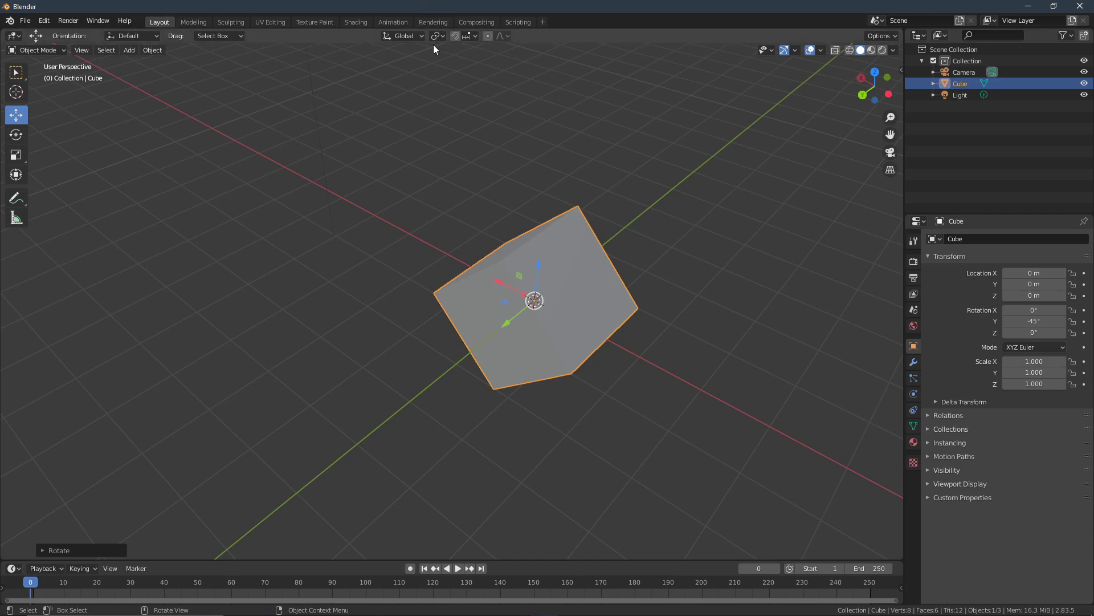
pyautogui.click(419, 34)
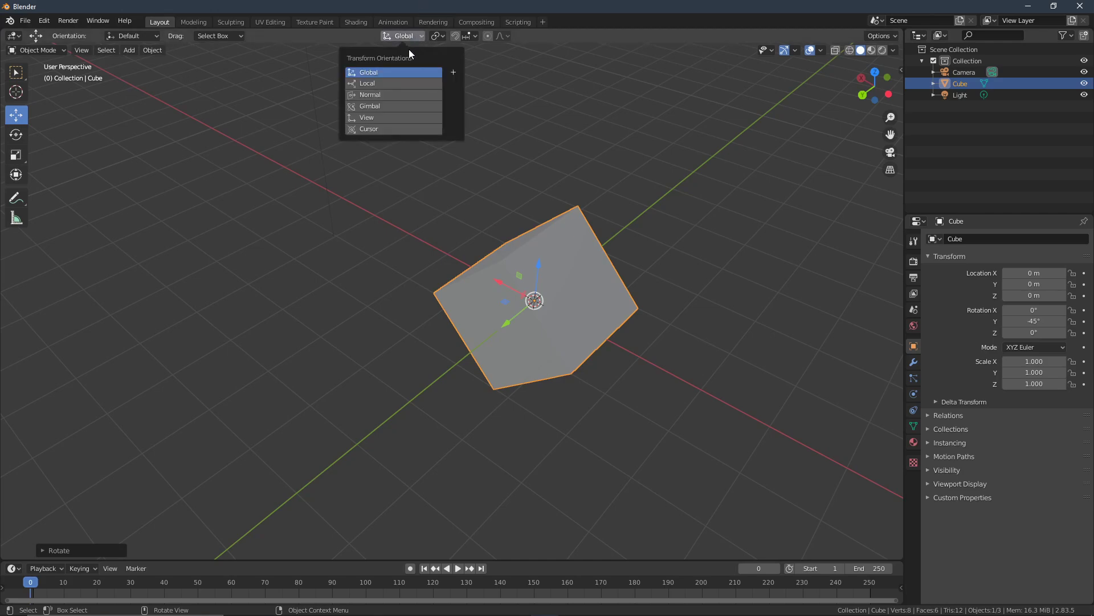
pyautogui.click(382, 83)
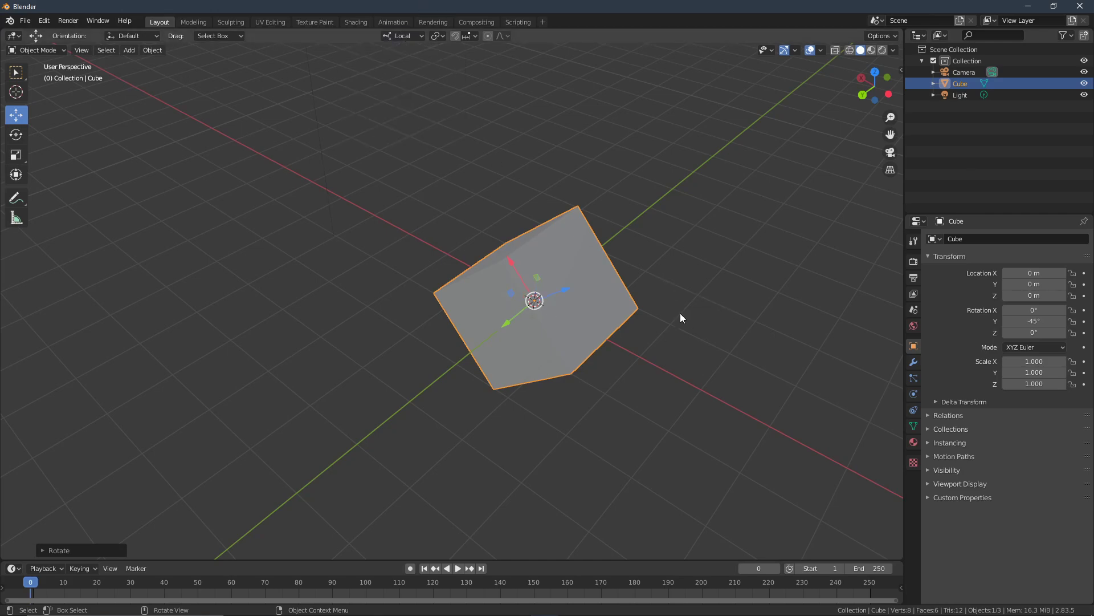
# Rotate the cube around its local Y axis to about -139° and bring back the Move gizmo.
pyautogui.moveTo(645, 374); pyautogui.dragTo(620, 355, button='middle')
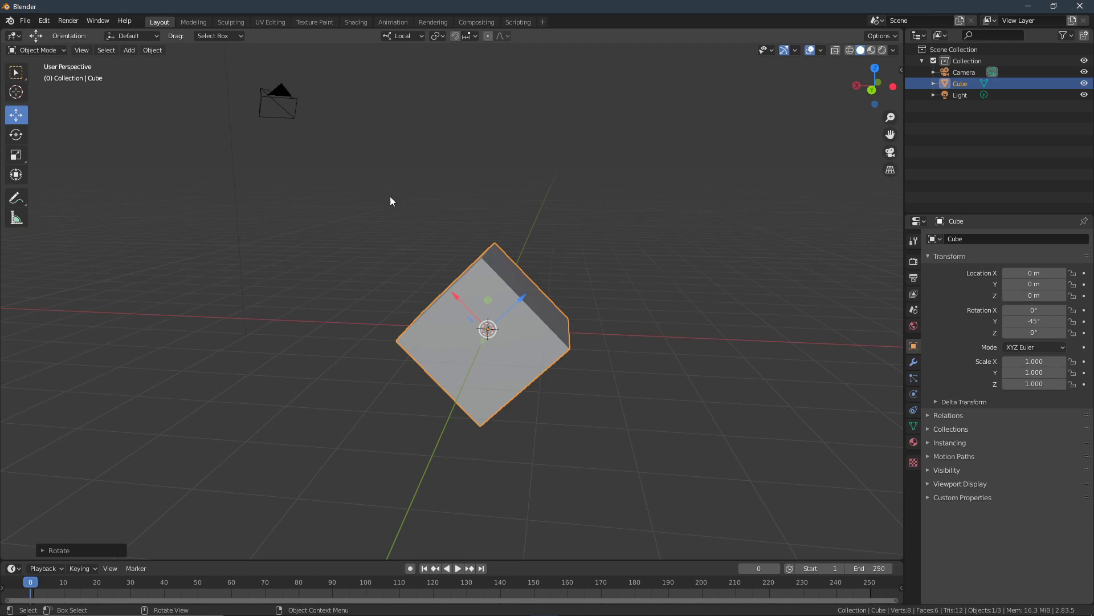
pyautogui.click(16, 134)
pyautogui.moveTo(529, 313); pyautogui.dragTo(542, 481)
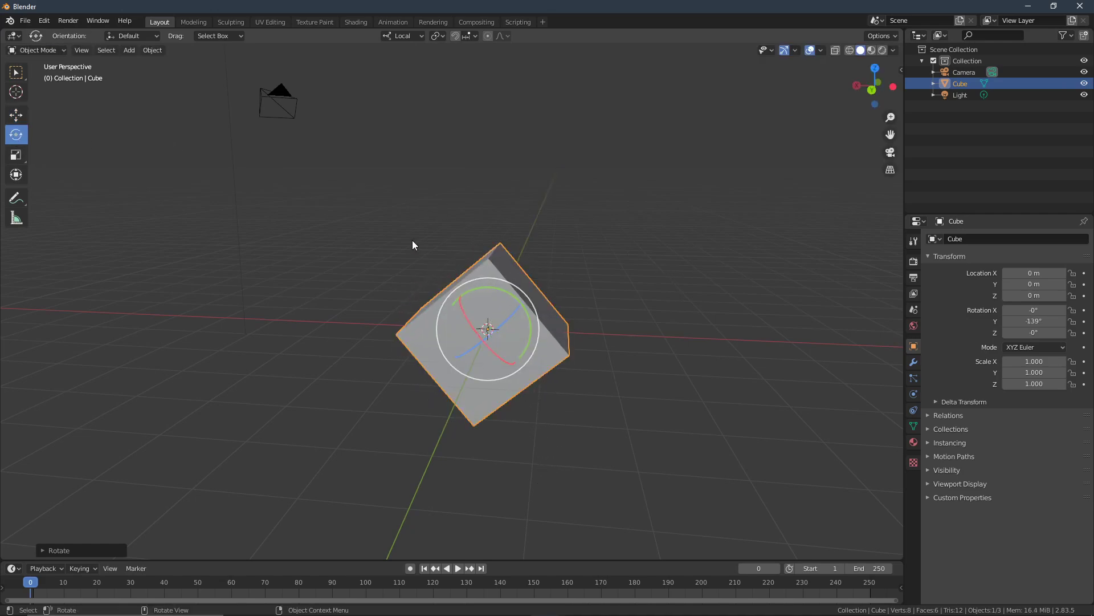
pyautogui.click(15, 116)
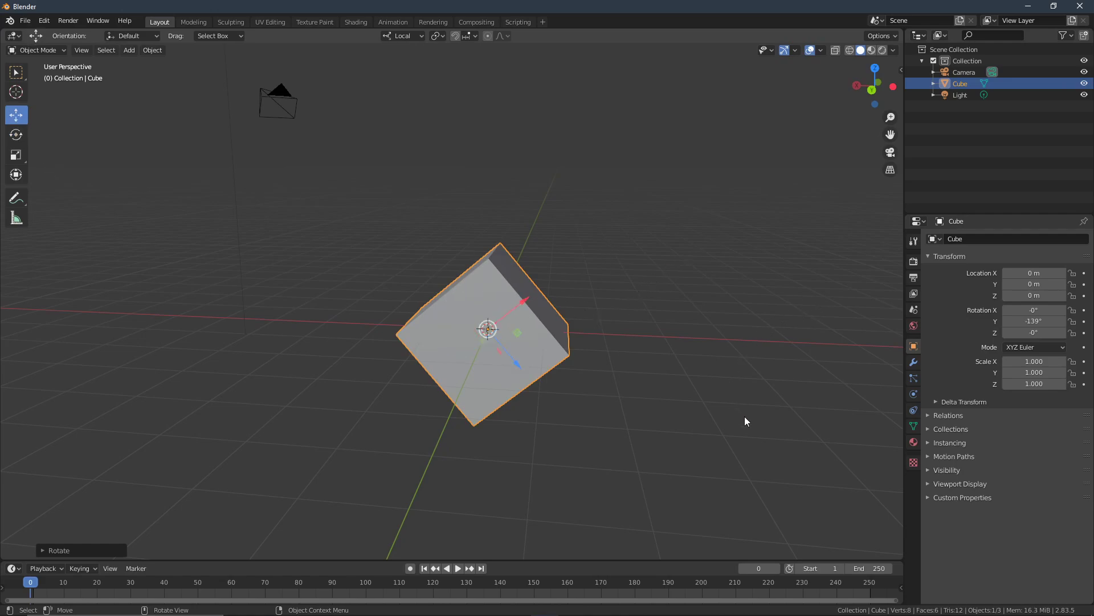
# Rotate the cube around its local X axis to about -71.5°, then freely to about -167°, -116° and 82.6°, ending with the Move tool.
pyautogui.moveTo(706, 427); pyautogui.dragTo(623, 408, button='middle')
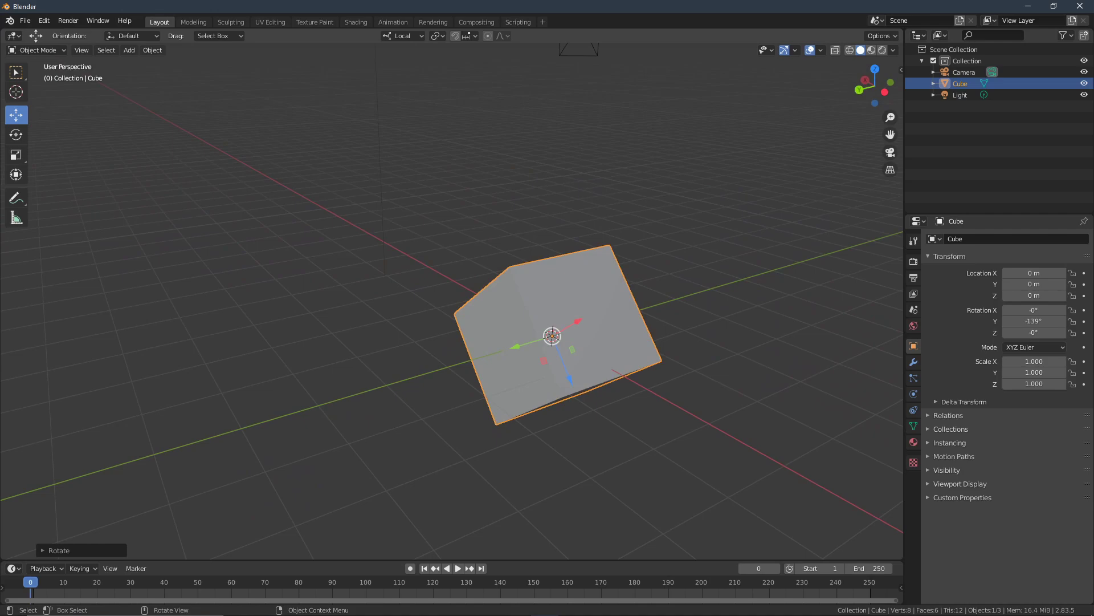
pyautogui.click(16, 135)
pyautogui.moveTo(537, 368); pyautogui.dragTo(453, 315)
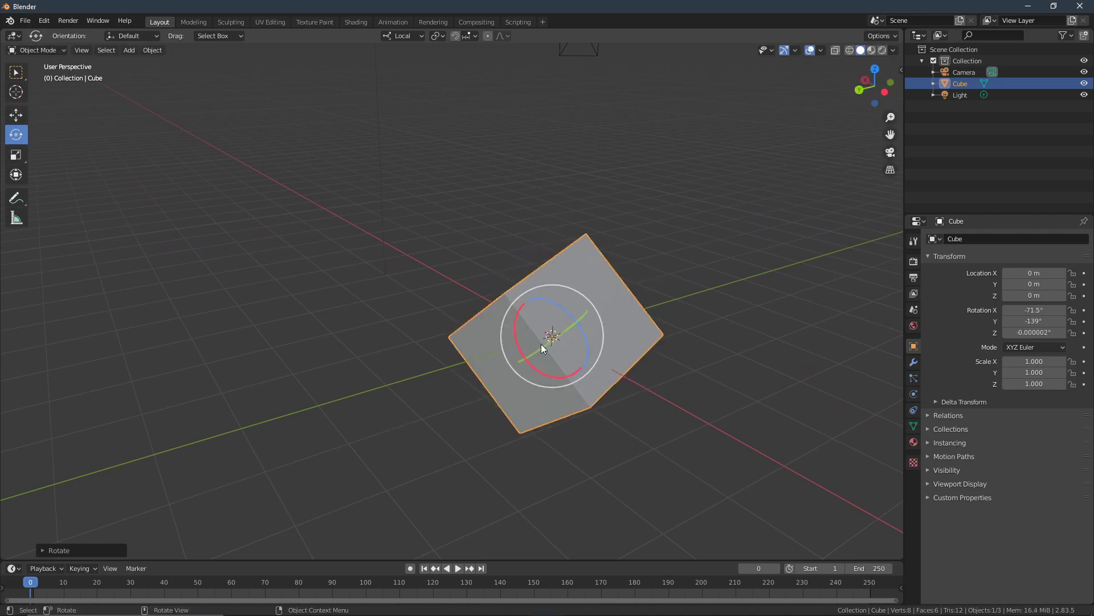
pyautogui.moveTo(567, 366); pyautogui.dragTo(565, 296)
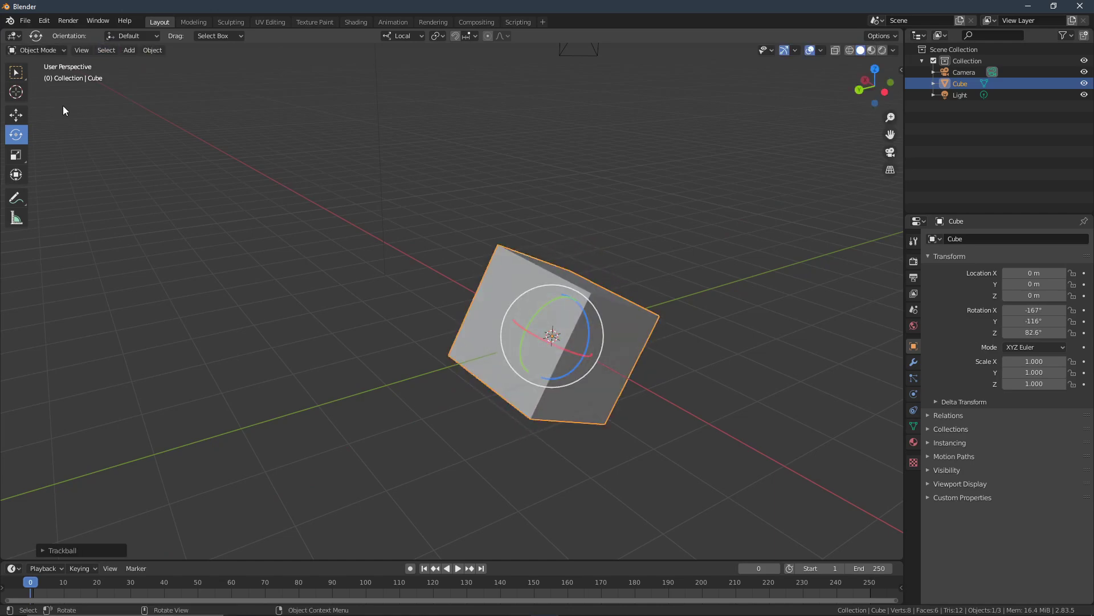
pyautogui.click(16, 116)
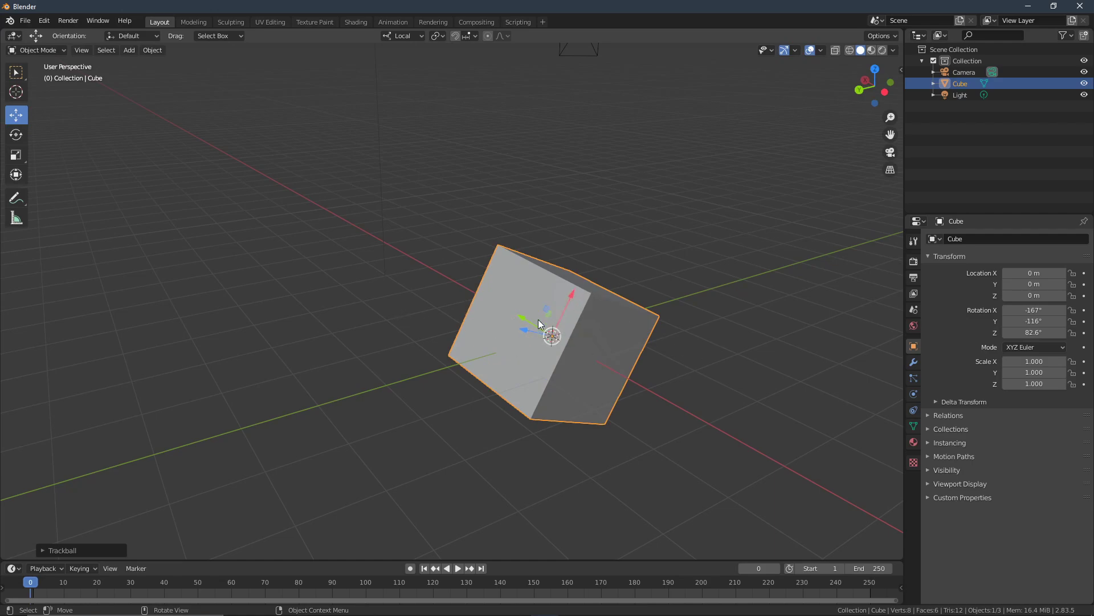
# Examine the cube's local axes against the world axes from several sides, including the front orthographic view.
pyautogui.scroll(-4, 707, 403)
pyautogui.scroll(3, 562, 365)
pyautogui.scroll(-2, 562, 360)
pyautogui.scroll(1, 535, 350)
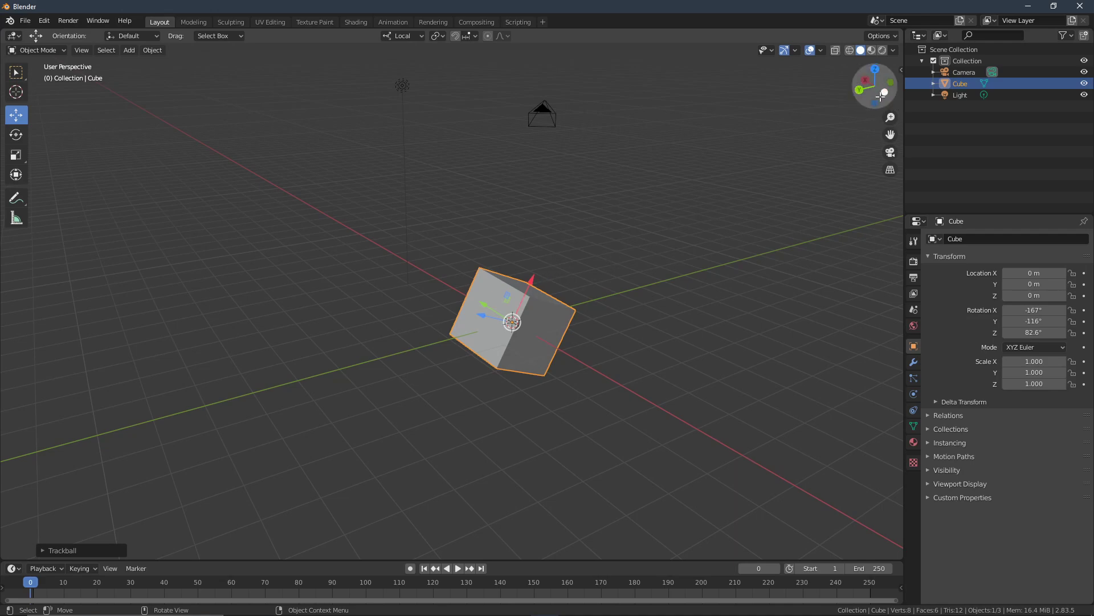
pyautogui.moveTo(572, 200); pyautogui.dragTo(686, 209, button='middle')
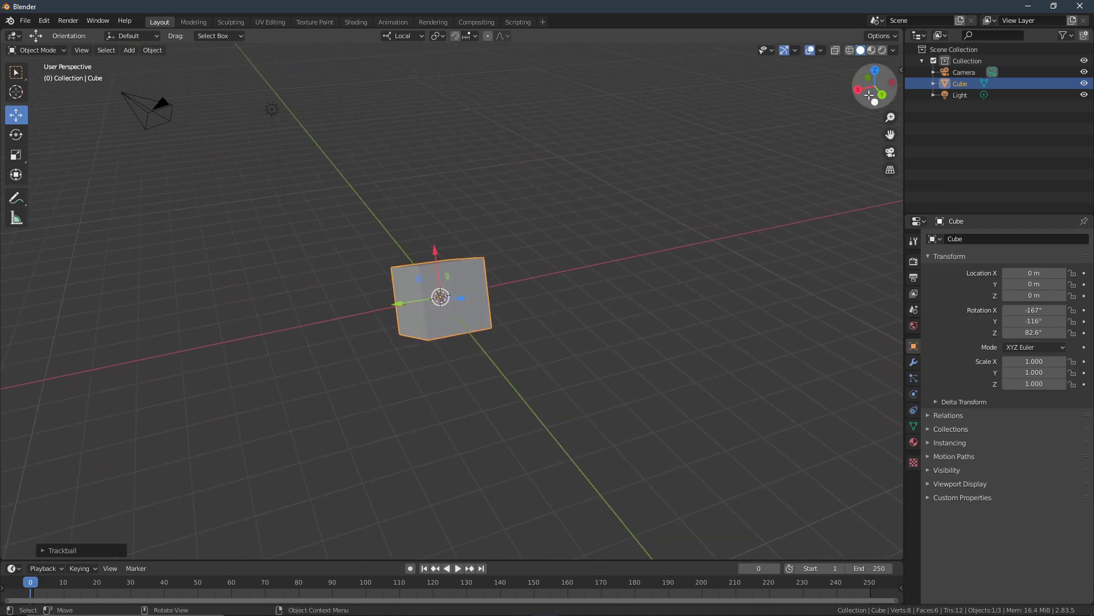
pyautogui.moveTo(438, 249); pyautogui.dragTo(507, 252, button='middle')
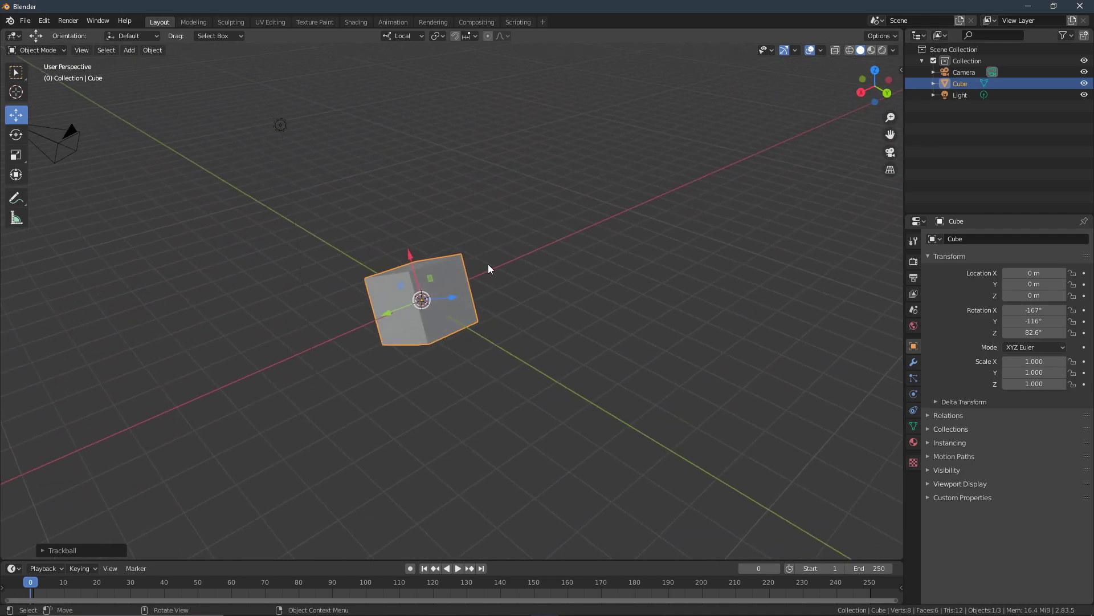
pyautogui.moveTo(598, 317); pyautogui.dragTo(438, 308, button='middle')
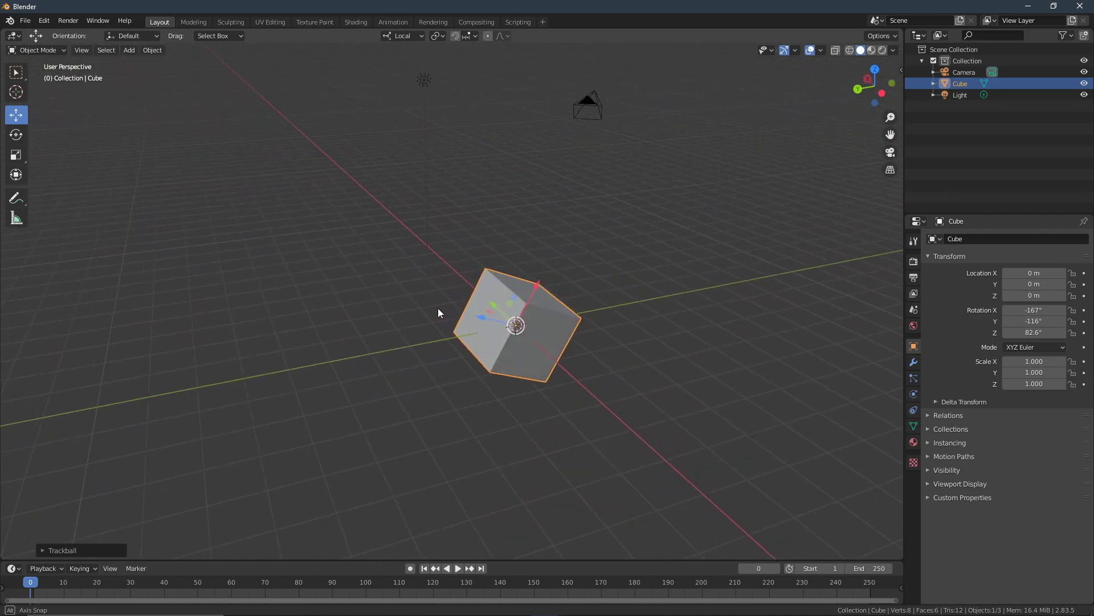
pyautogui.moveTo(536, 330); pyautogui.dragTo(615, 344, button='middle')
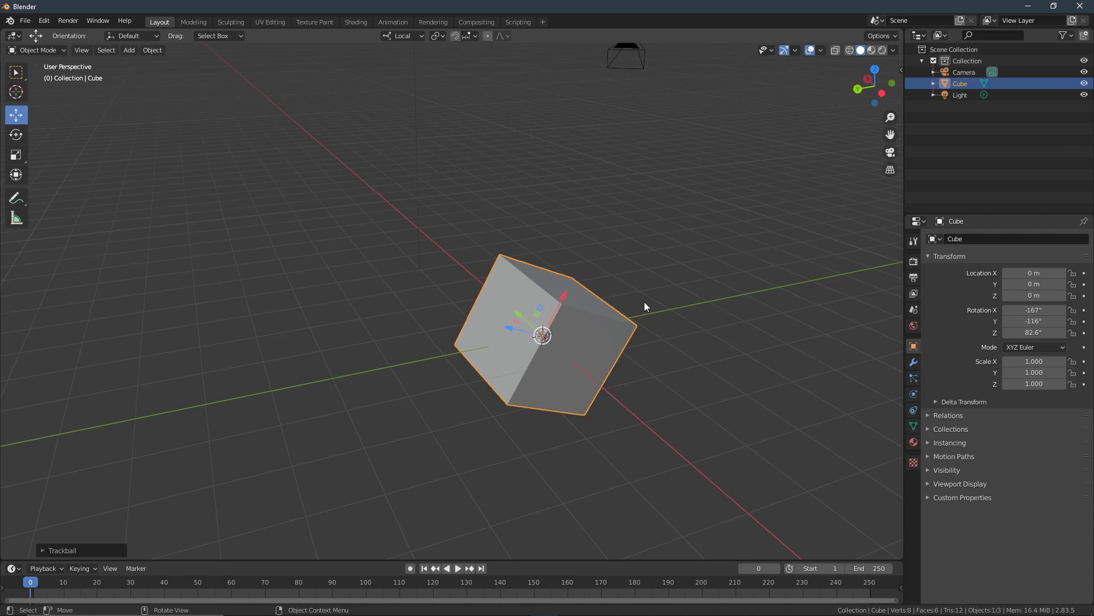
pyautogui.moveTo(597, 360); pyautogui.dragTo(567, 379, button='middle')
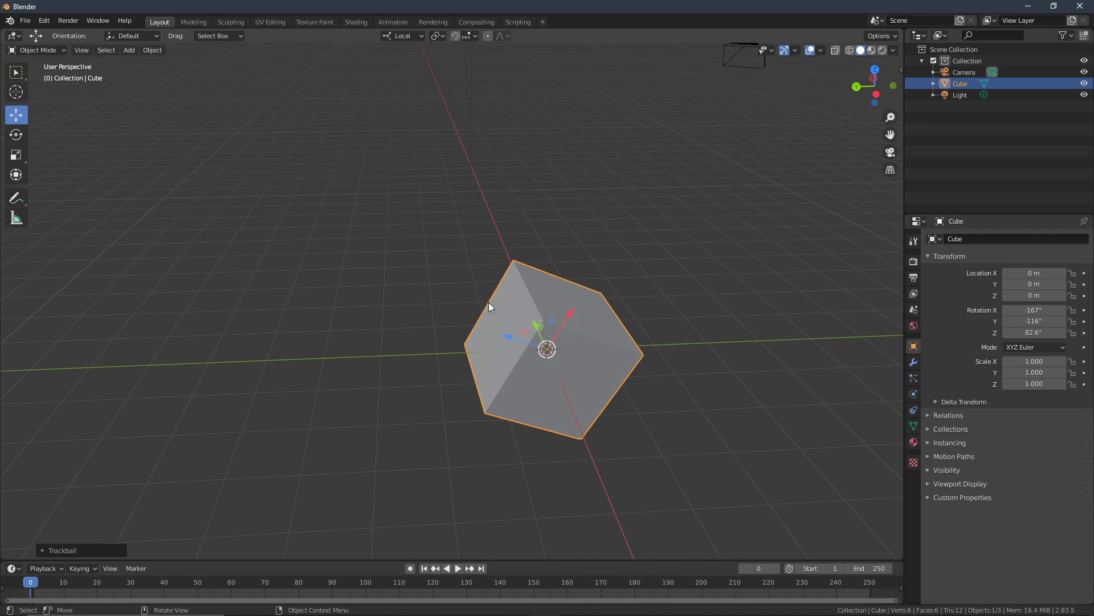
pyautogui.keyDown('alt'); pyautogui.moveTo(502, 308); pyautogui.dragTo(672, 384, button='middle'); pyautogui.keyUp('alt')
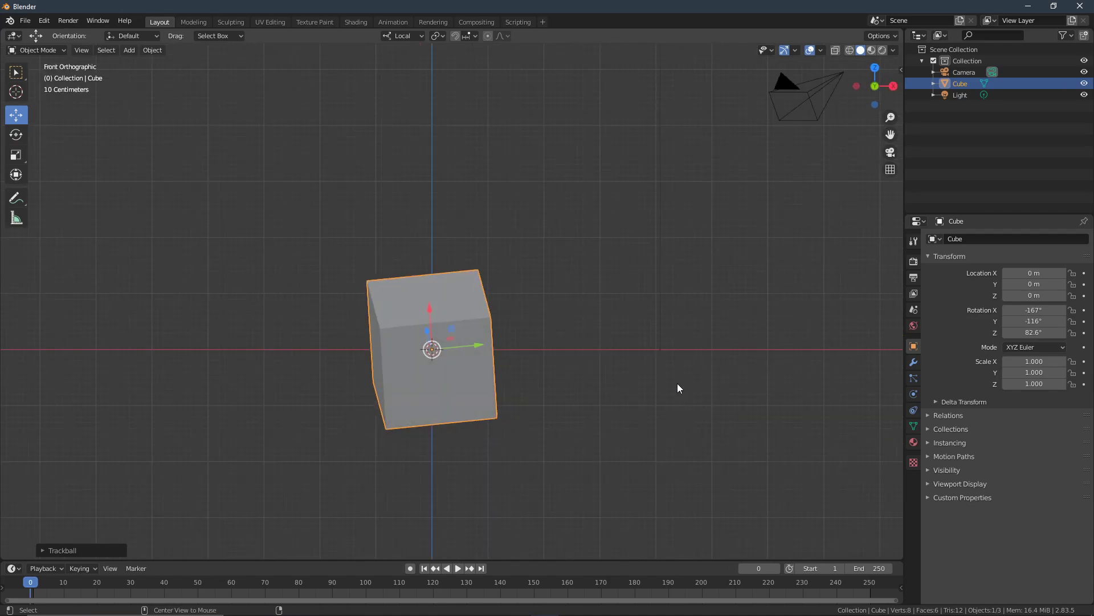
pyautogui.moveTo(532, 306); pyautogui.dragTo(350, 415, button='middle')
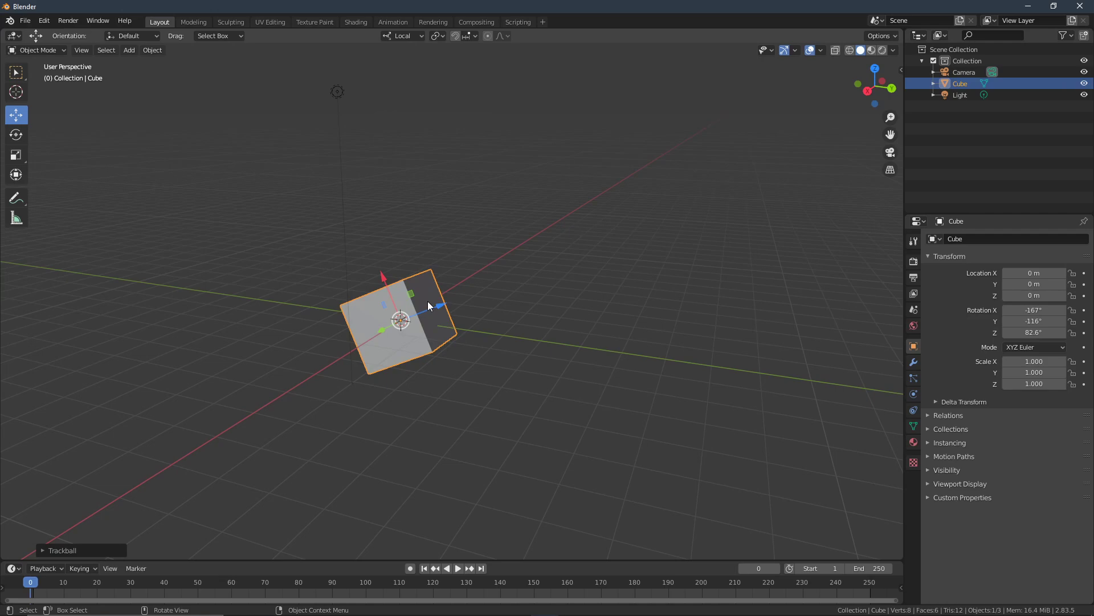
# Shift the cube's X, Y and Z rotation together to about -166°, -115° and 83.2°.
pyautogui.scroll(4, 380, 327)
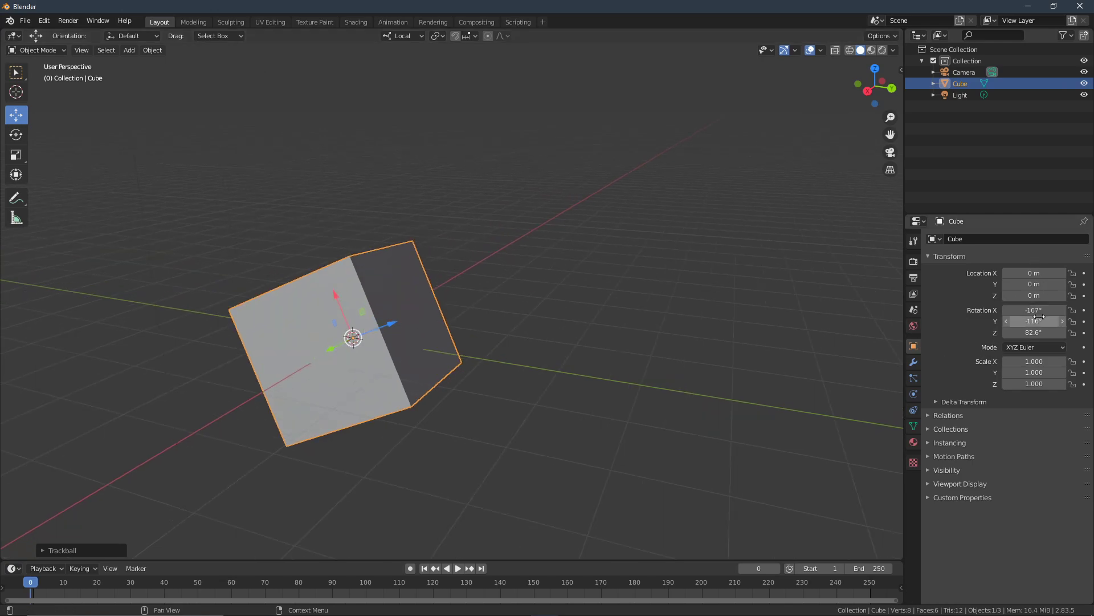
pyautogui.moveTo(1019, 311); pyautogui.dragTo(1022, 332)
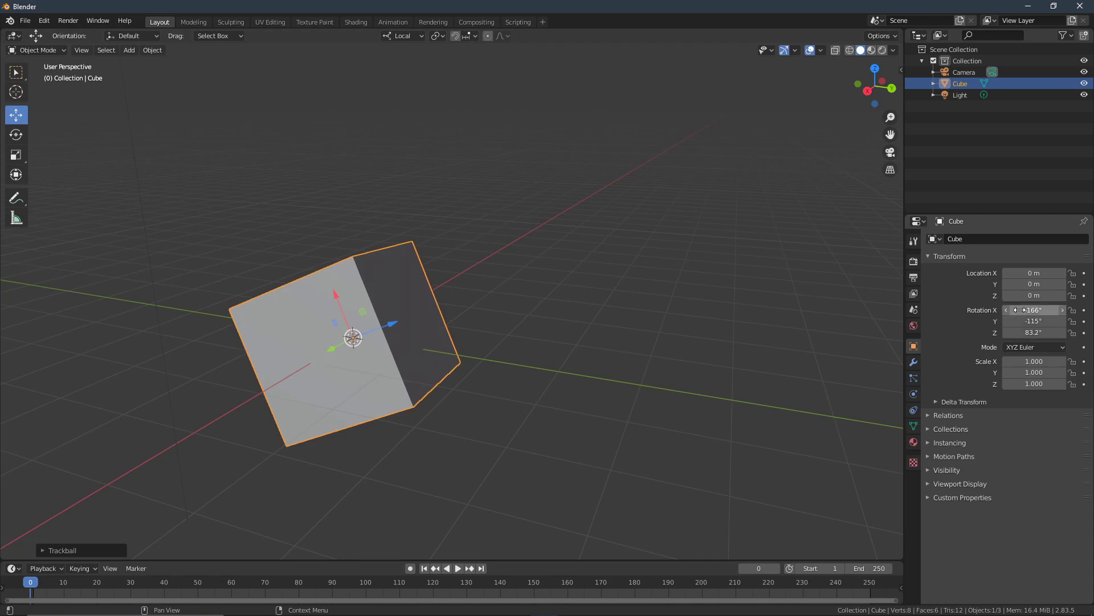
pyautogui.click(1055, 322)
pyautogui.click(1053, 310)
pyautogui.click(1047, 310)
pyautogui.click(1083, 310)
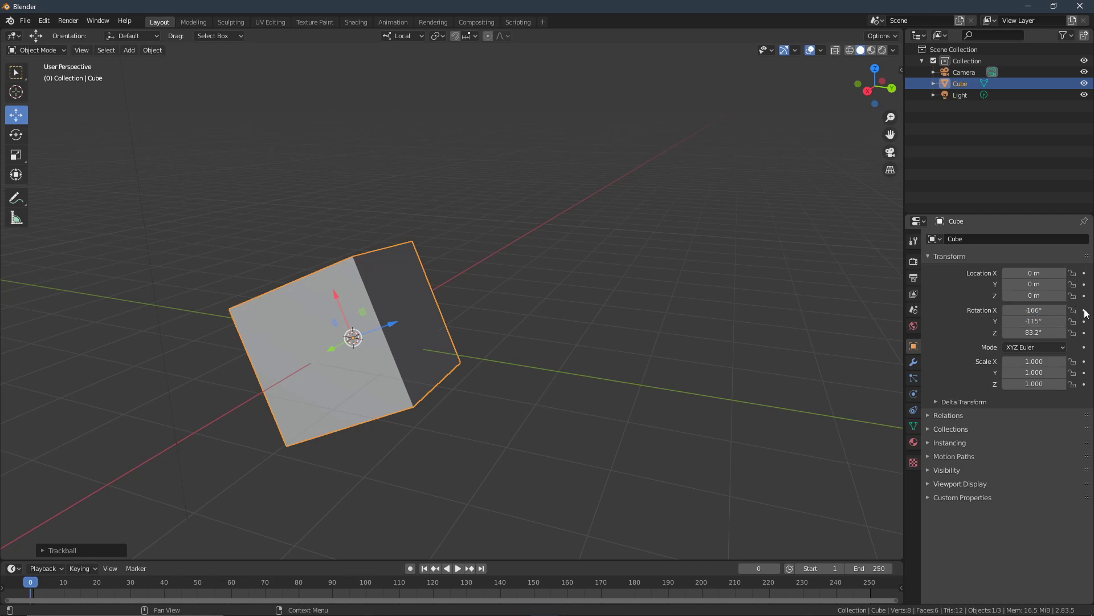
# Insert keyframes for the cube's X, Y and Z rotation at frame 0.
pyautogui.click(1084, 310)
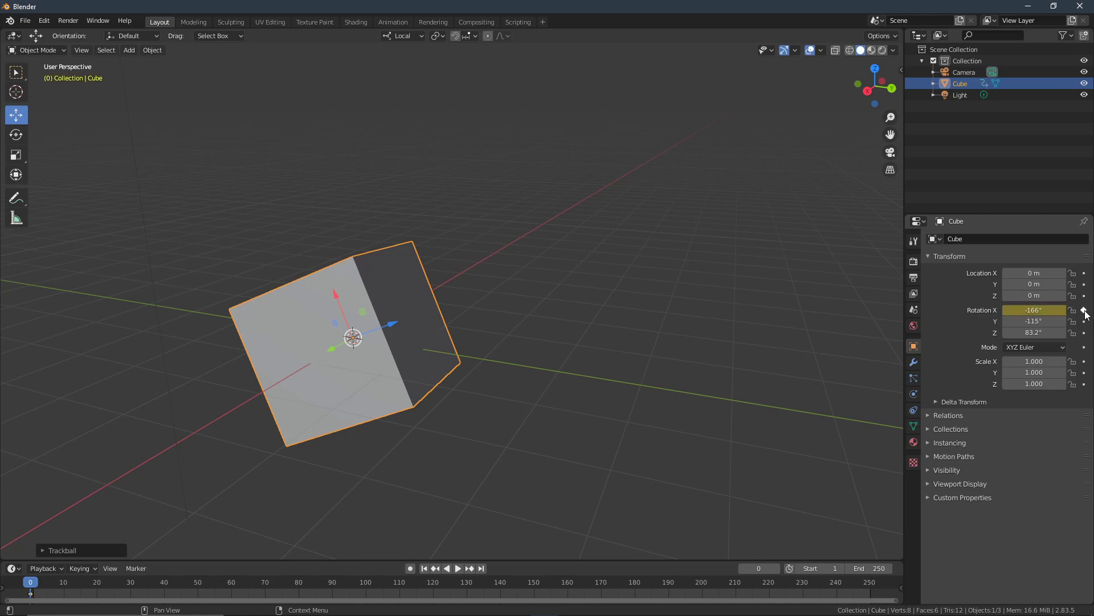
pyautogui.click(1084, 321)
pyautogui.click(1084, 333)
# Set the cube's Z rotation to 0°.
pyautogui.click(1050, 333)
pyautogui.hotkey('ctrl', 'a')
pyautogui.press('BackSpace')
pyautogui.write('0')
pyautogui.press('Return')
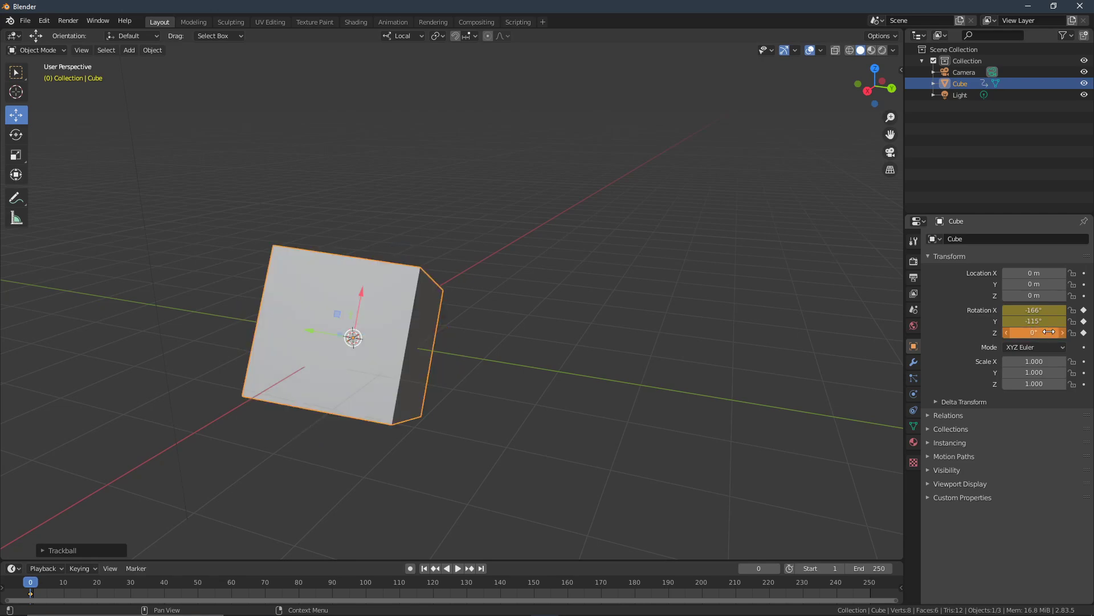
# Remove the keyframes from the cube's Z, Y and X rotation.
pyautogui.click(1084, 333)
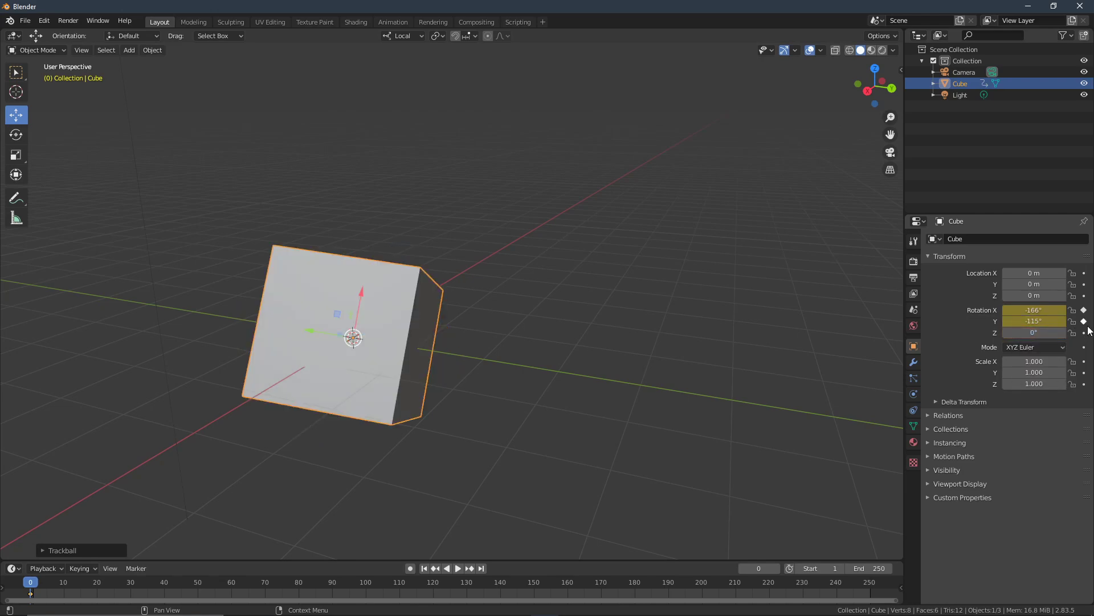
pyautogui.click(1085, 322)
pyautogui.click(1085, 310)
# Try to set the cube's Y rotation to 0°.
pyautogui.click(1043, 322)
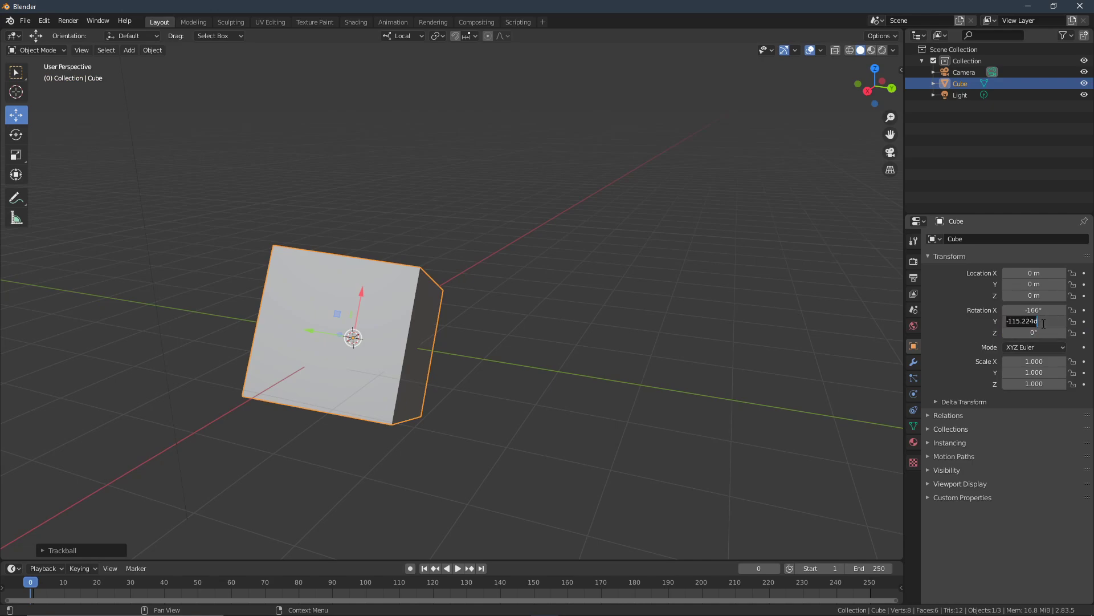
pyautogui.doubleClick(1026, 321)
pyautogui.click(1026, 321)
pyautogui.doubleClick(1026, 321)
pyautogui.write('0')
pyautogui.press('Return')
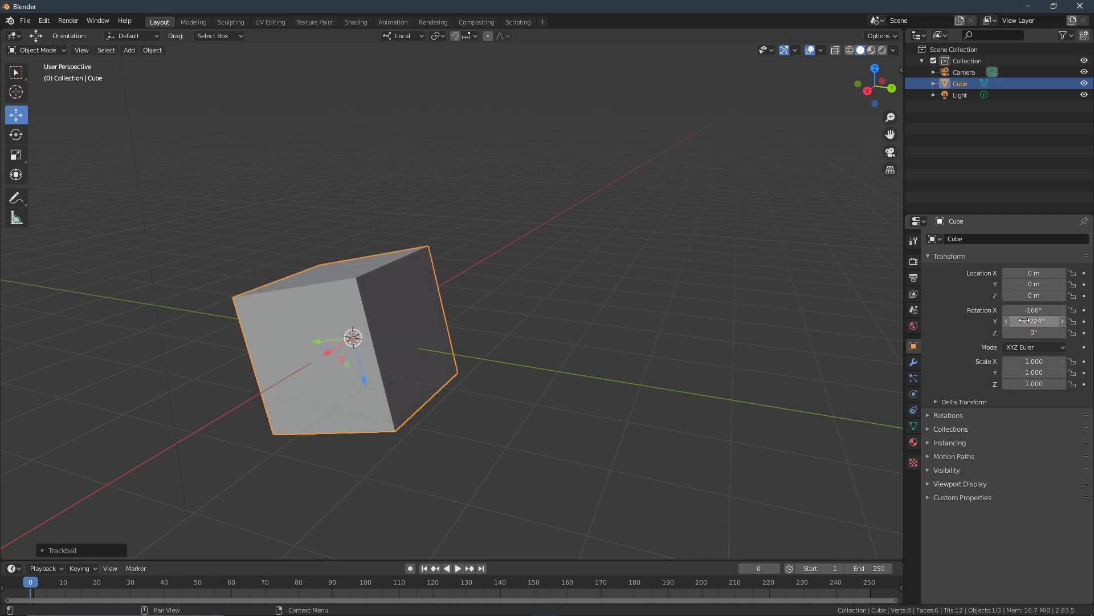
pyautogui.click(1034, 310)
pyautogui.click(1035, 311)
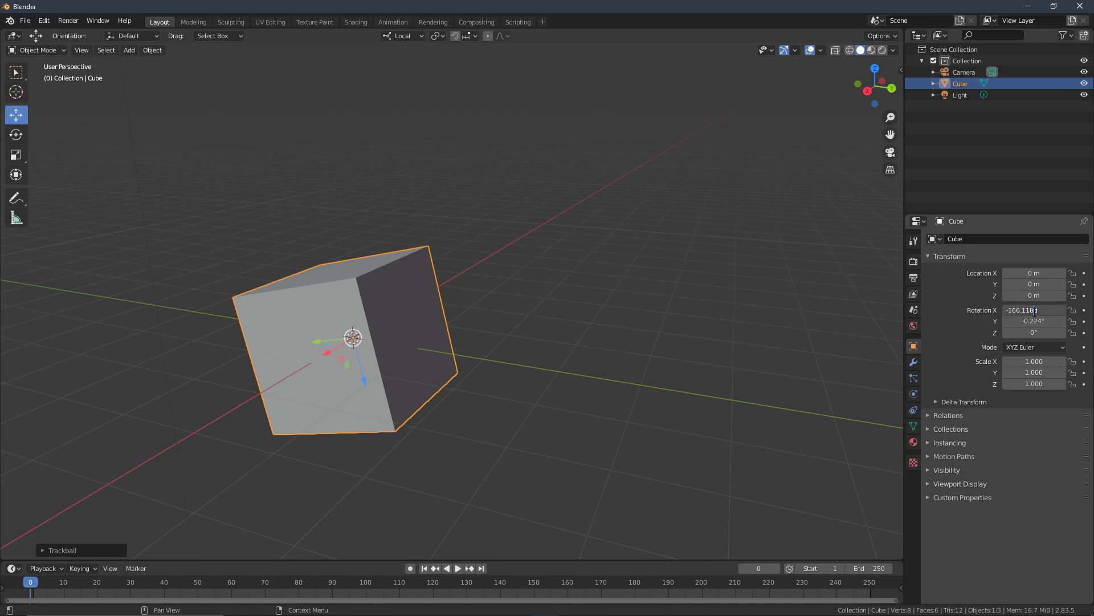
pyautogui.moveTo(1006, 311); pyautogui.dragTo(1078, 312)
pyautogui.click(1037, 312)
pyautogui.press('Return')
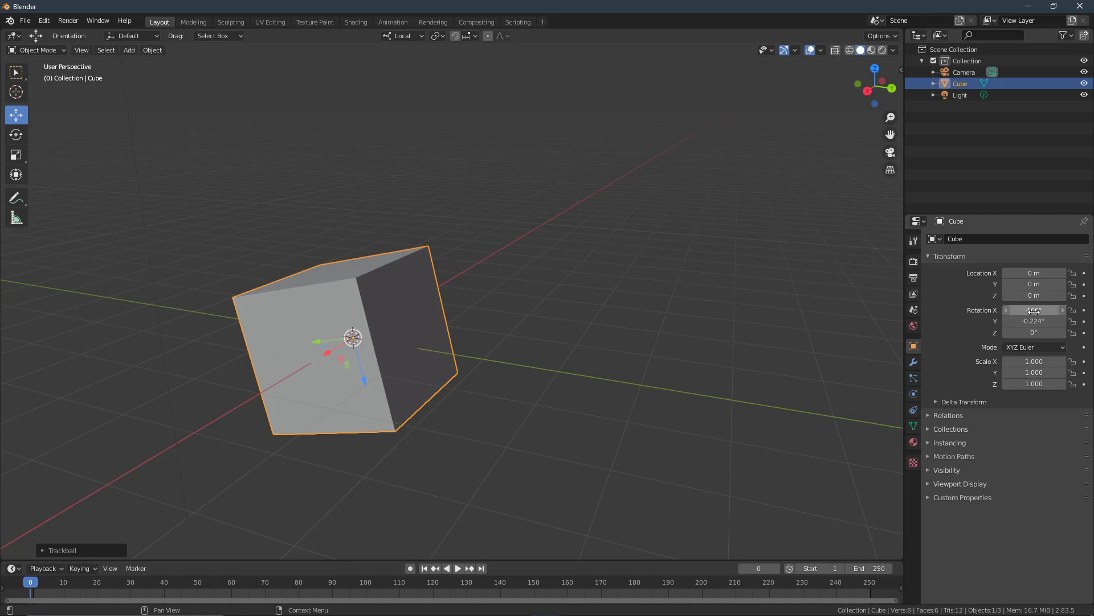
# Set the cube's X rotation to 0°.
pyautogui.click(1035, 311)
pyautogui.moveTo(1037, 309); pyautogui.dragTo(972, 310)
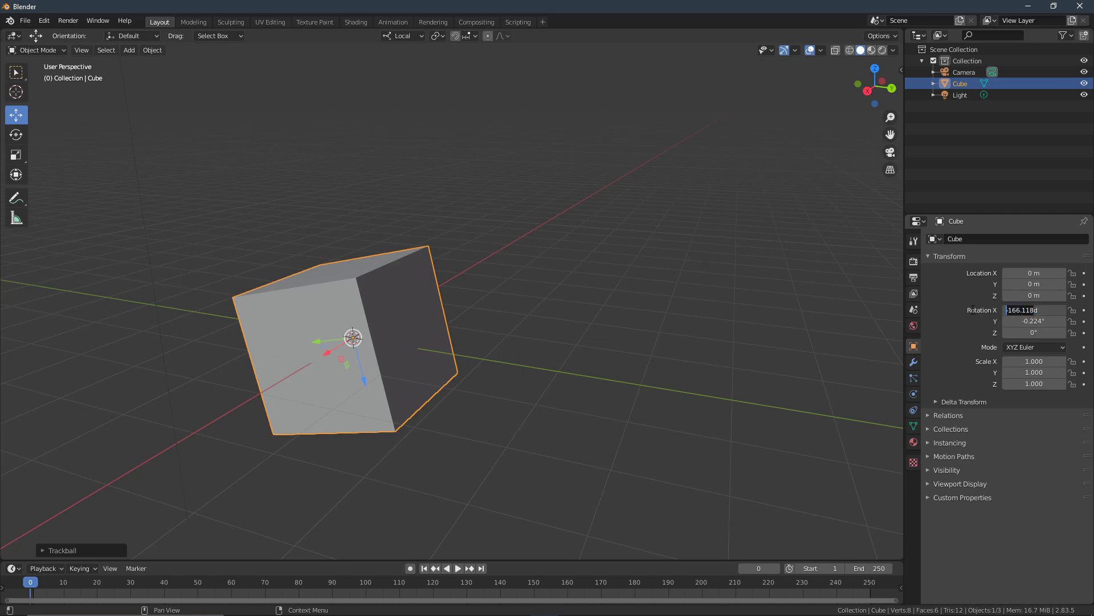
pyautogui.press('BackSpace')
pyautogui.write('0')
pyautogui.press('Return')
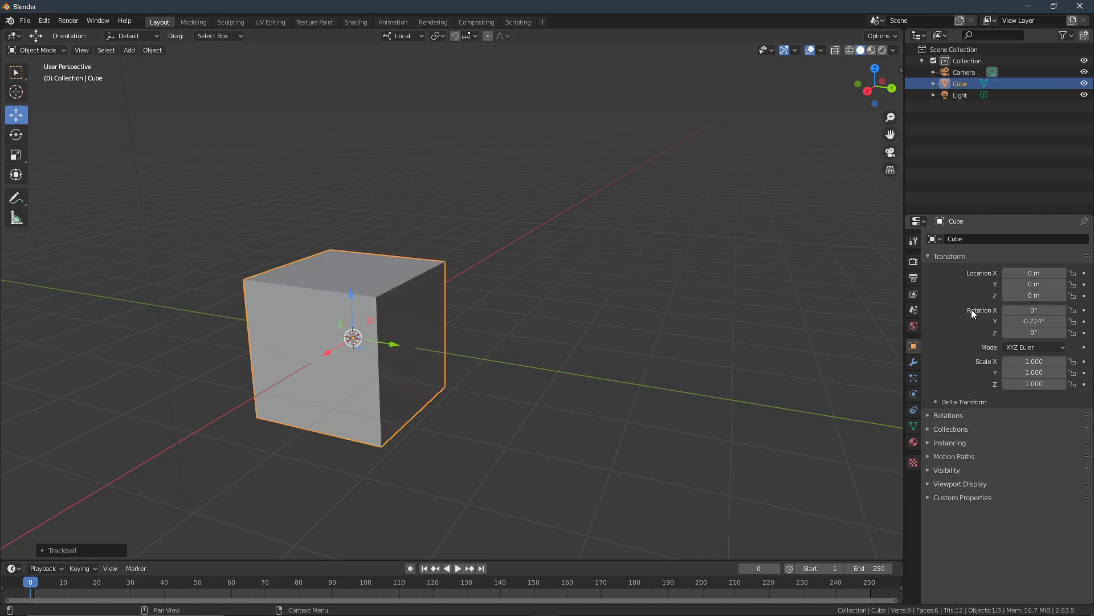
# Set the cube's Y rotation to 0°.
pyautogui.click(1029, 321)
pyautogui.moveTo(1029, 321); pyautogui.dragTo(984, 333)
pyautogui.press('BackSpace')
pyautogui.write('0')
pyautogui.press('Return')
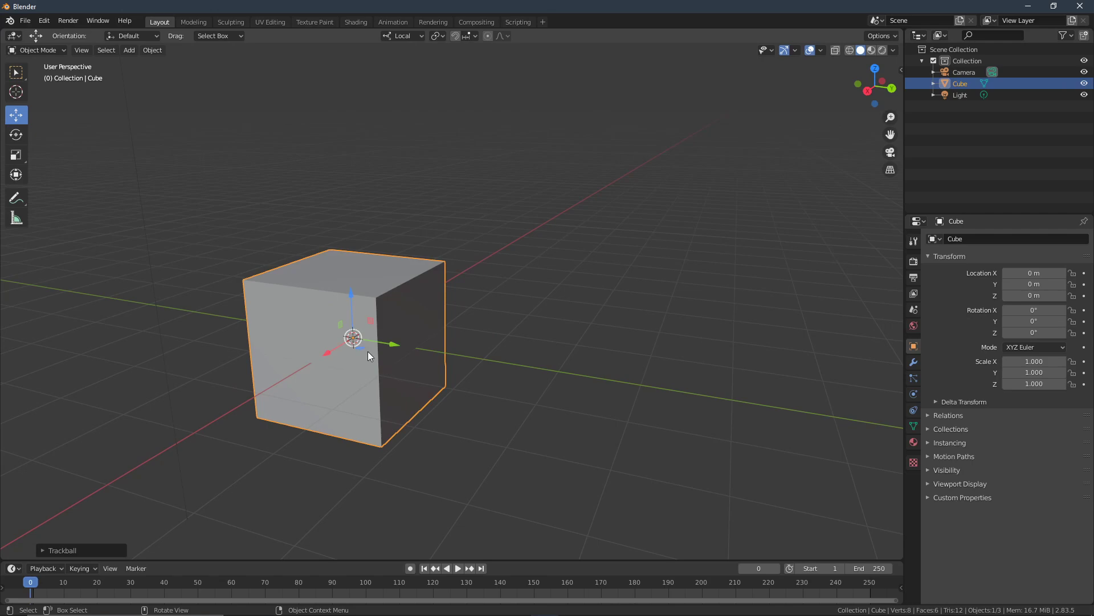
# Activate the Scale tool for the selected cube.
pyautogui.scroll(-2, 358, 236)
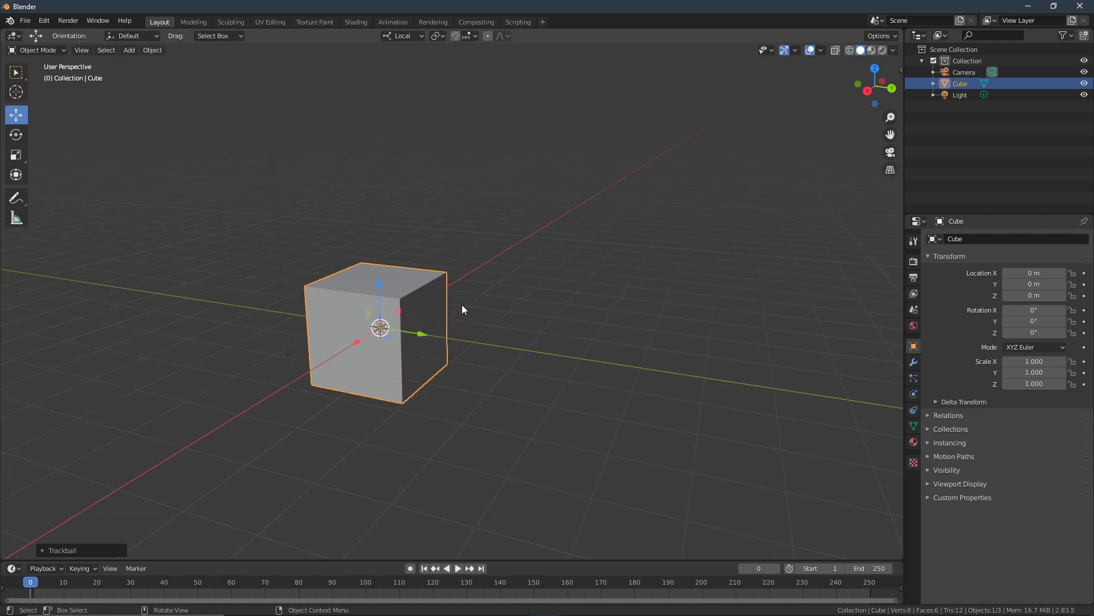
pyautogui.moveTo(405, 318); pyautogui.dragTo(456, 318, button='middle')
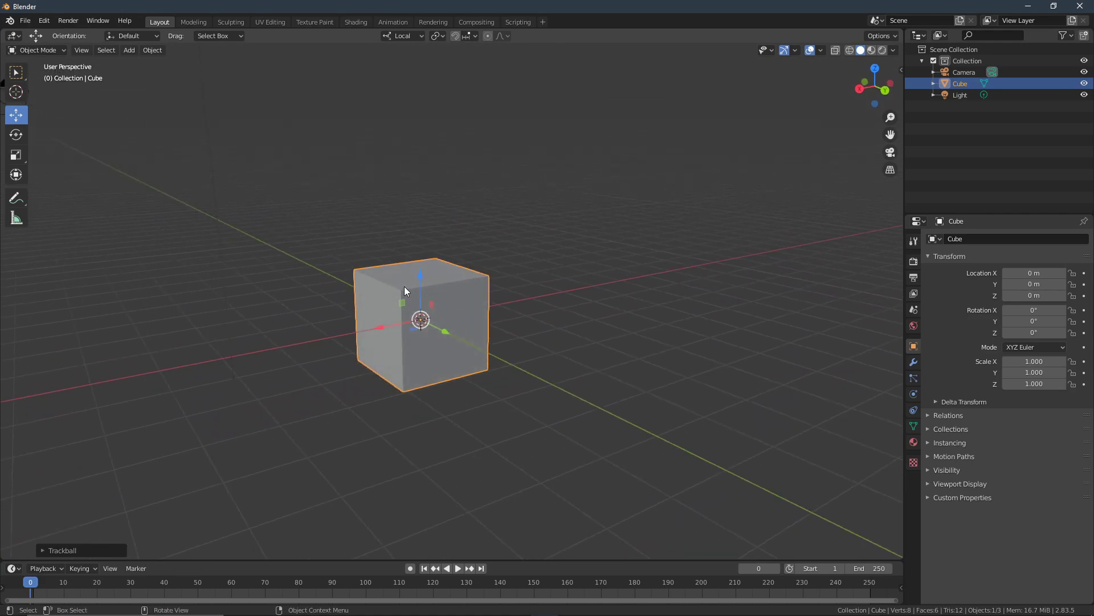
pyautogui.click(19, 161)
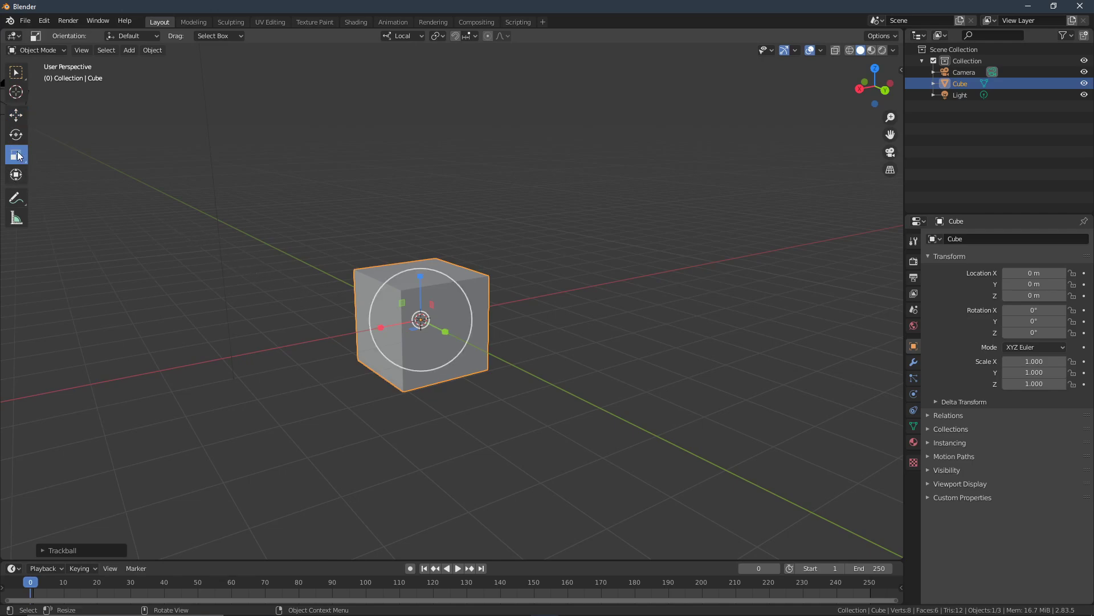
pyautogui.moveTo(475, 270); pyautogui.dragTo(546, 228, button='middle')
pyautogui.scroll(2, 409, 244)
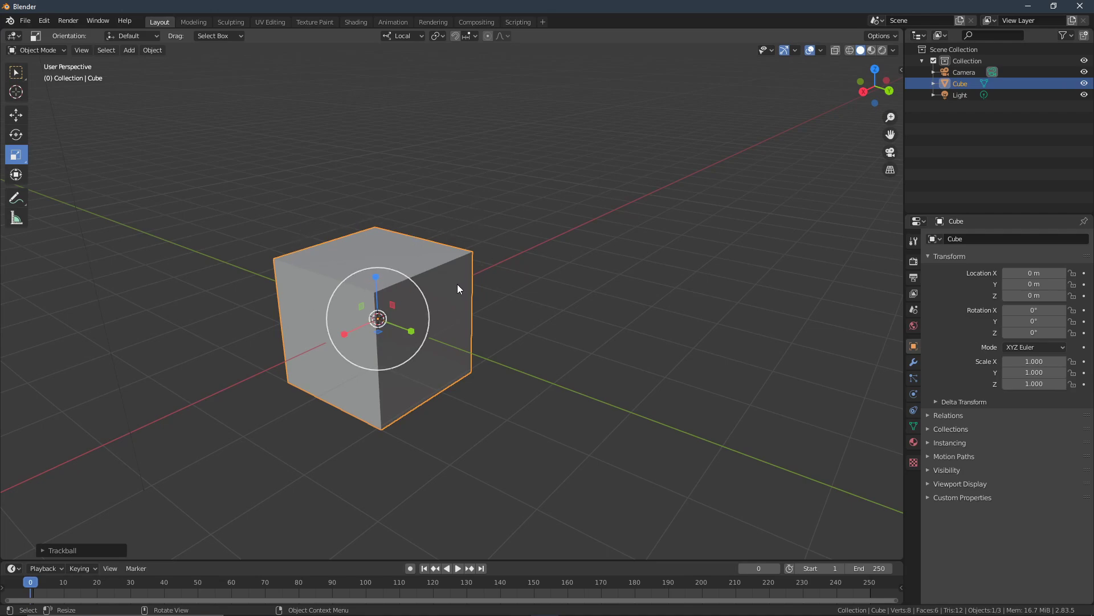
# Scale the cube individually along its axes to about 3.348 in Y, 4.048 in Z and 0.281 in X.
pyautogui.moveTo(409, 333); pyautogui.dragTo(478, 370)
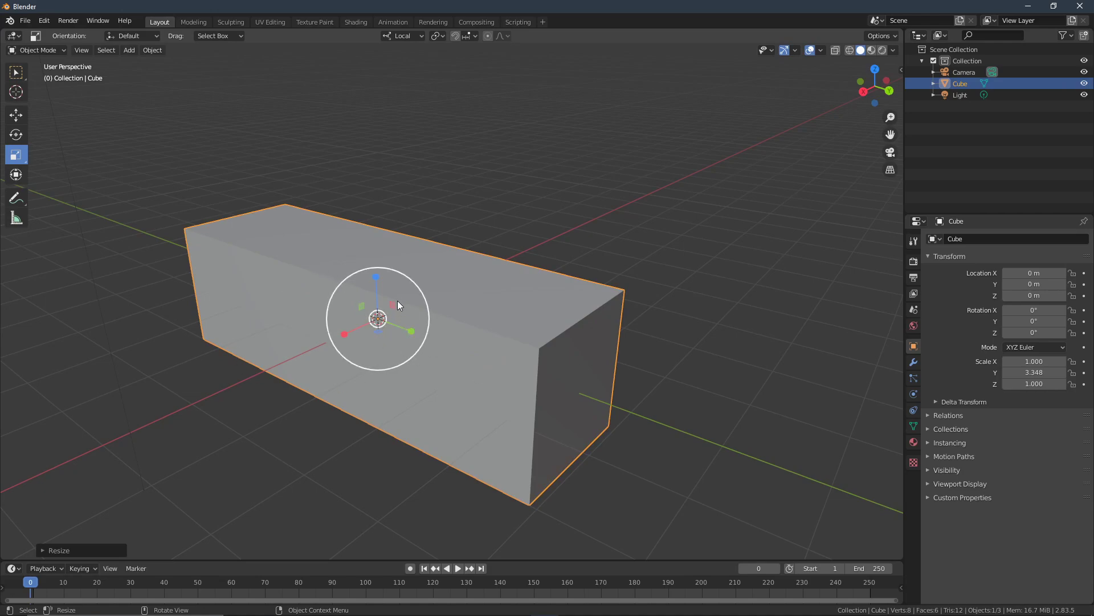
pyautogui.moveTo(377, 277); pyautogui.dragTo(359, 149)
pyautogui.scroll(-7, 383, 229)
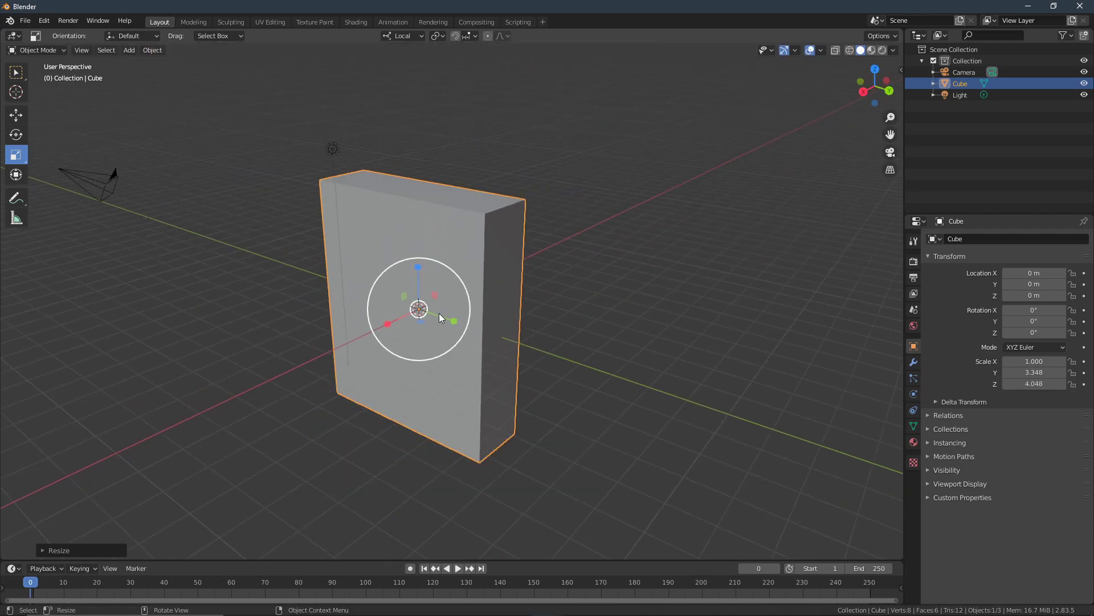
pyautogui.moveTo(388, 322); pyautogui.dragTo(423, 315)
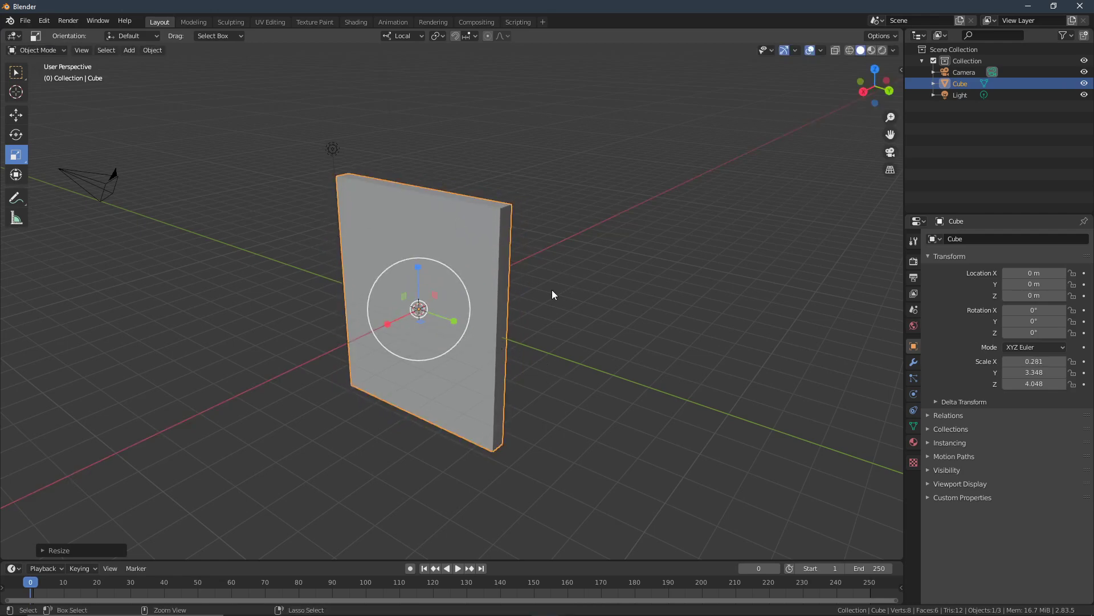
# Undo the three single-axis scale changes on the cube.
pyautogui.hotkey('ctrl', 'z')
pyautogui.hotkey('ctrl', 'z')
pyautogui.hotkey('ctrl', 'z')
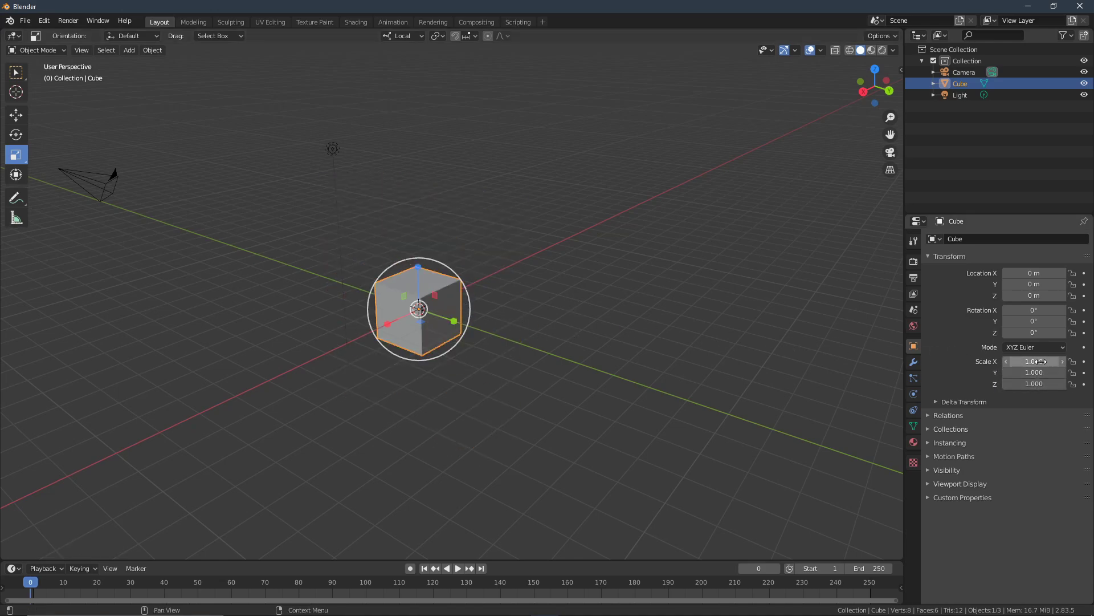
# Stretch the cube along Y to a scale of about 3.803 and reset its Y scale to 1.
pyautogui.scroll(3, 419, 292)
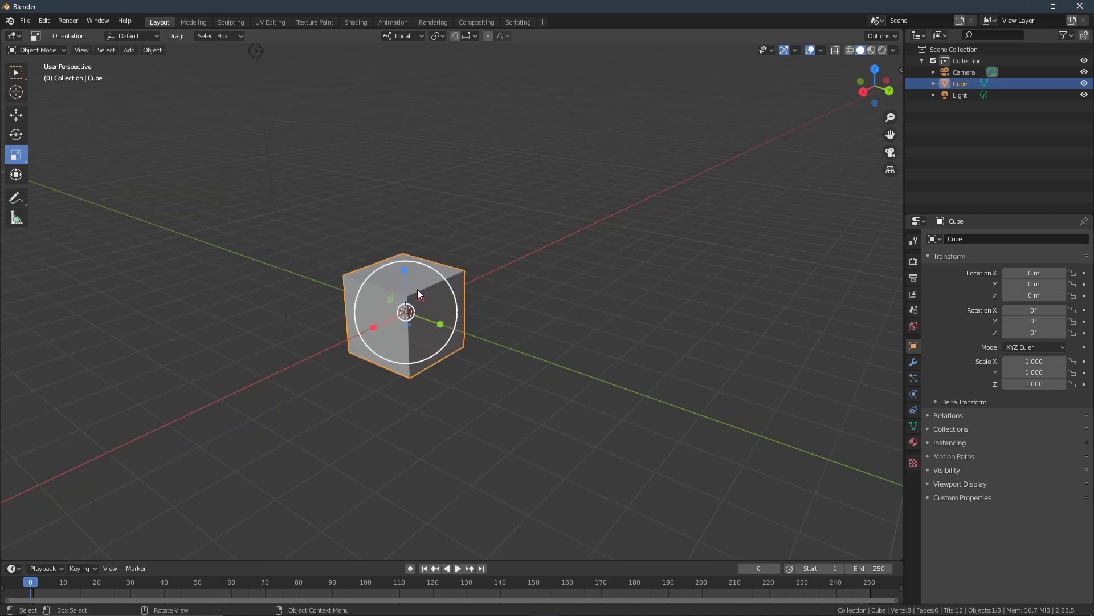
pyautogui.moveTo(432, 327); pyautogui.dragTo(529, 363)
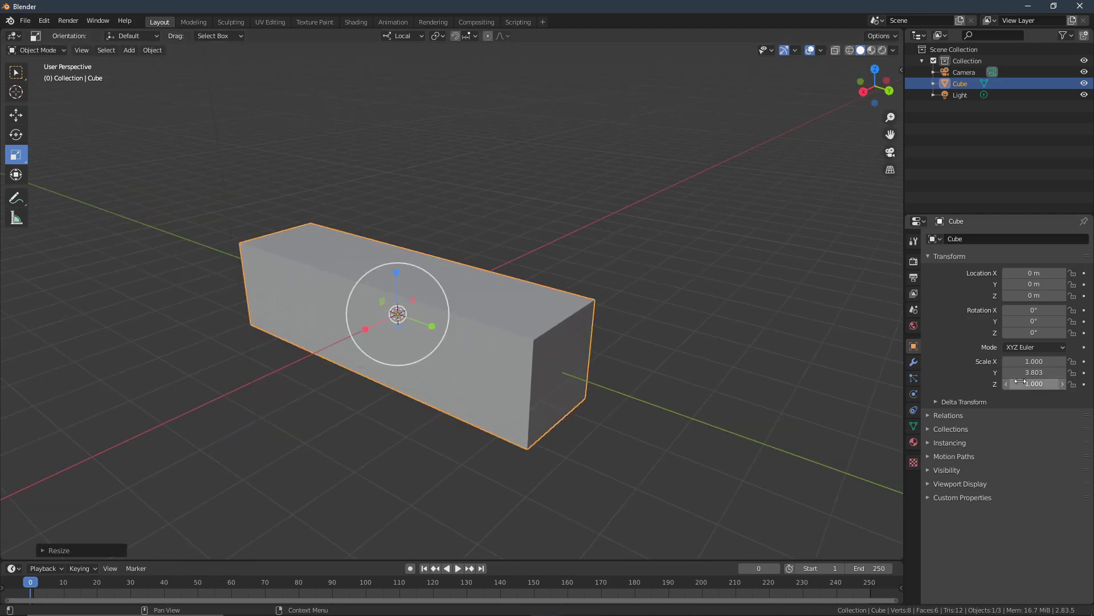
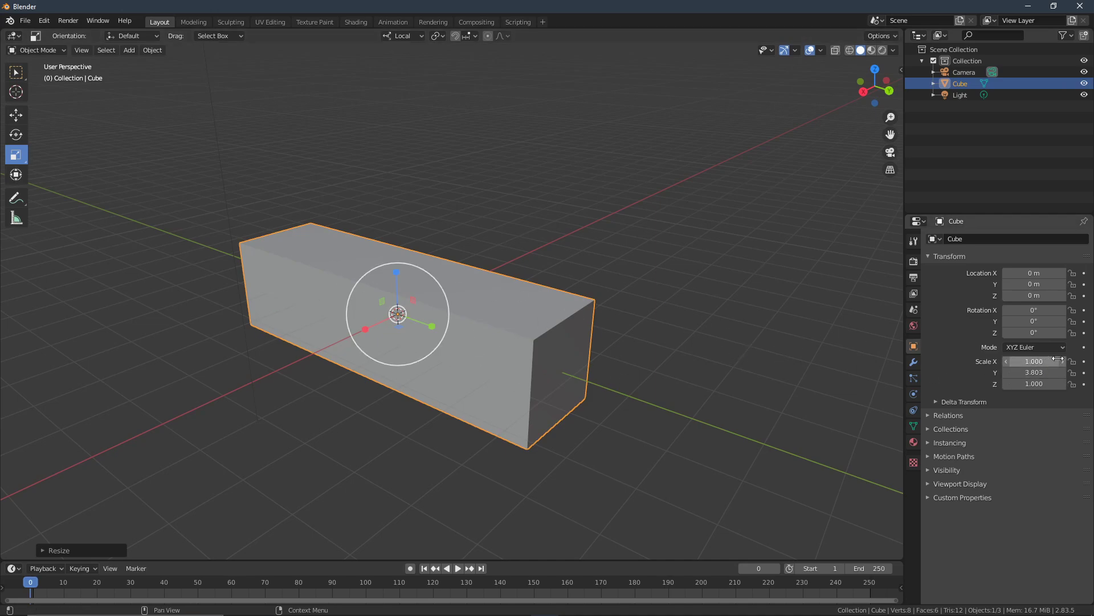
pyautogui.click(1038, 373)
pyautogui.write('0')
pyautogui.press('BackSpace')
pyautogui.write('1')
pyautogui.press('Return')
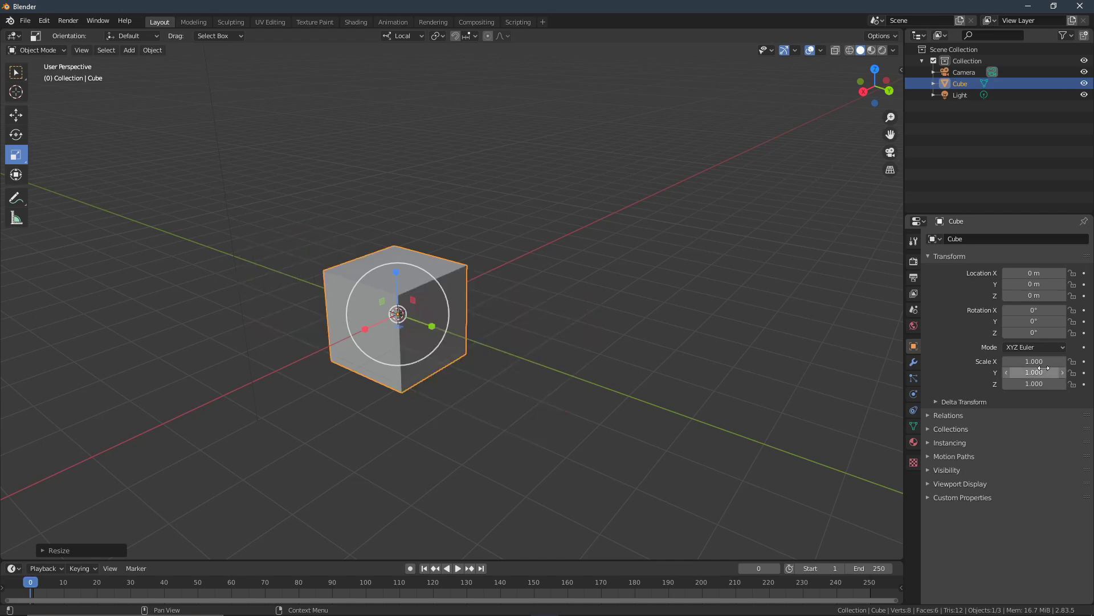
# Set the cube's X scale to 10.
pyautogui.click(1050, 362)
pyautogui.write('1.0')
pyautogui.press('Return')
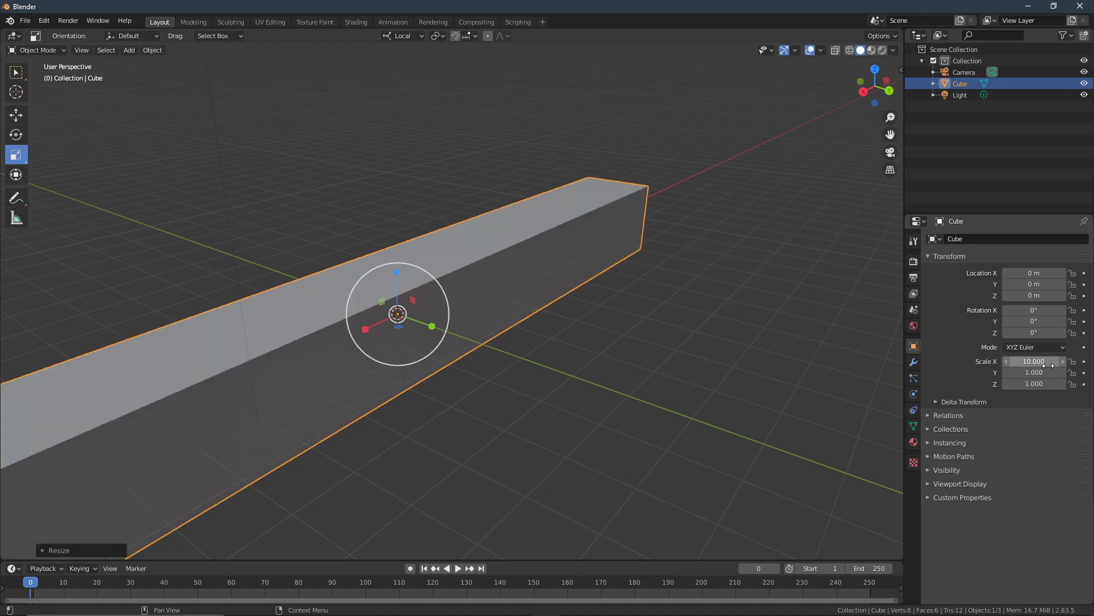
pyautogui.scroll(-5, 563, 302)
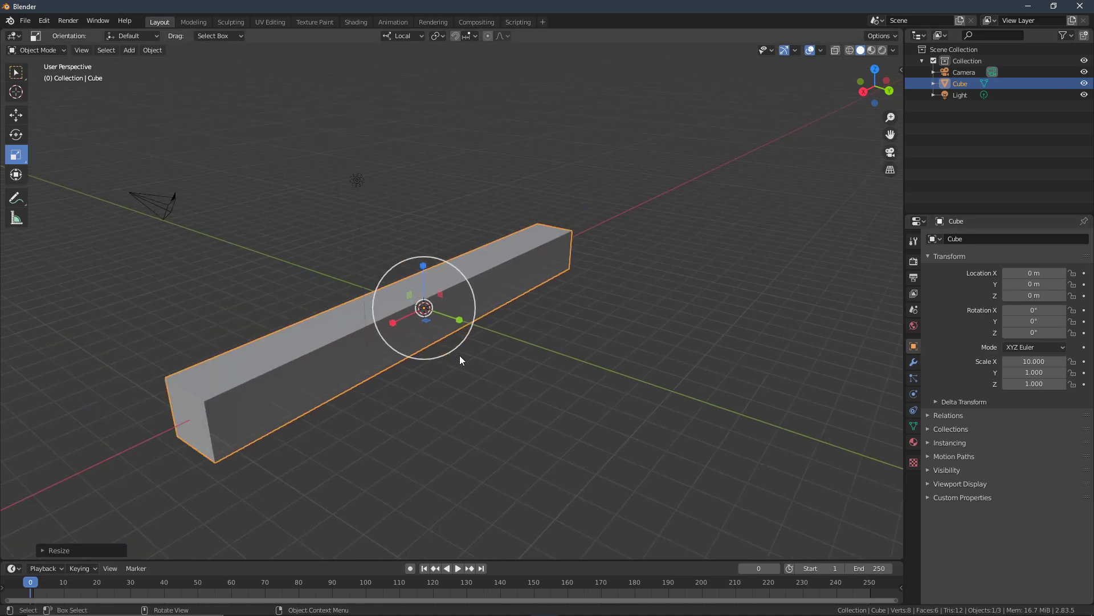
# Set the cube's X scale back to 1.
pyautogui.click(1047, 363)
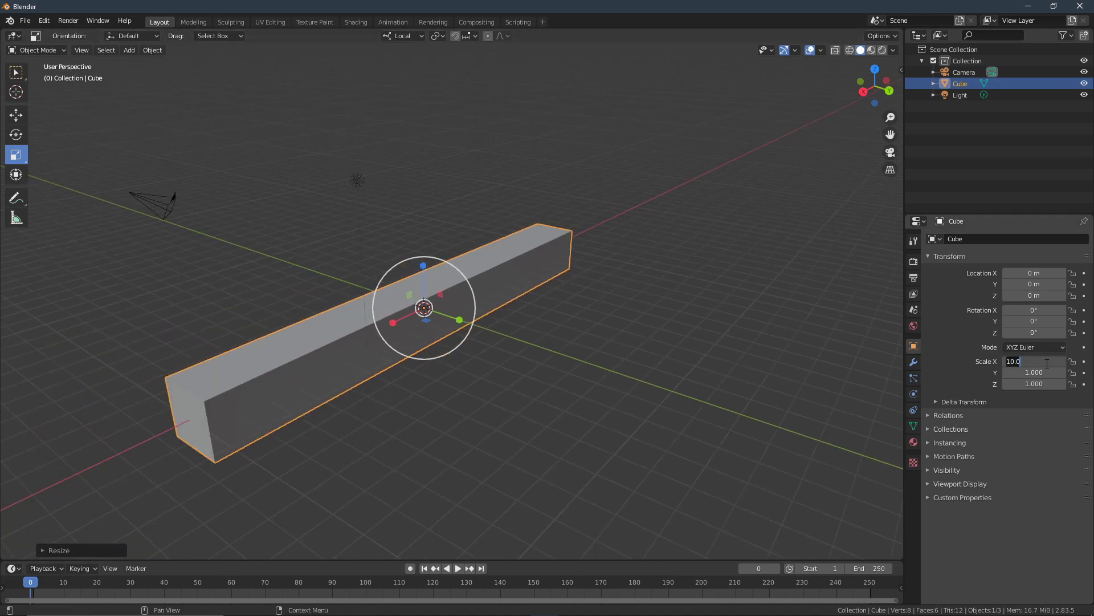
pyautogui.press('BackSpace')
pyautogui.write('1')
pyautogui.press('Return')
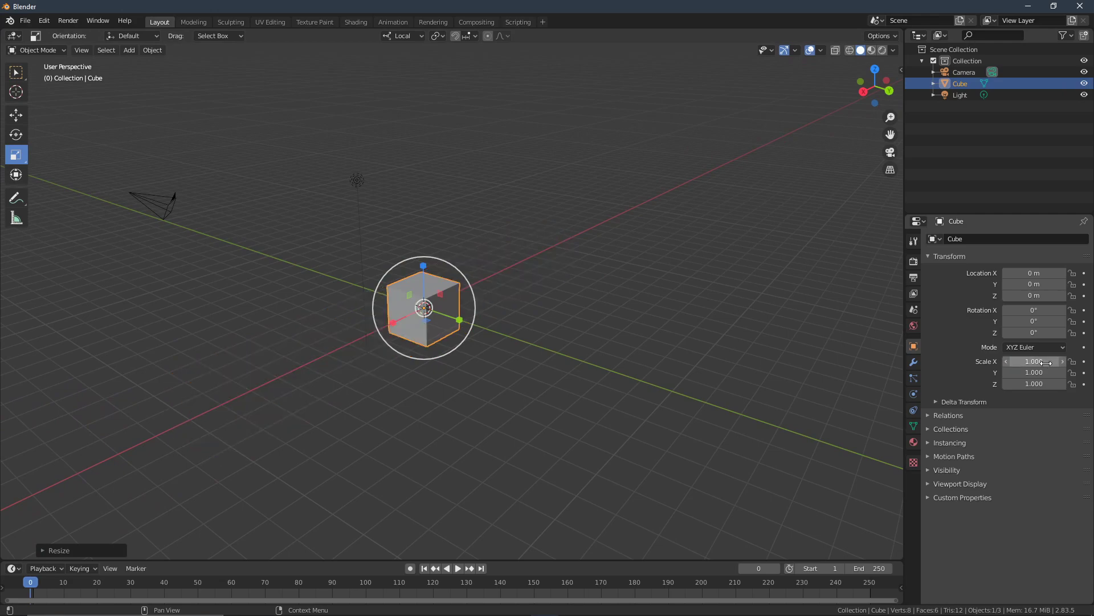
# Scale the cube uniformly on all axes to about 3.057 and undo the change.
pyautogui.scroll(3, 387, 322)
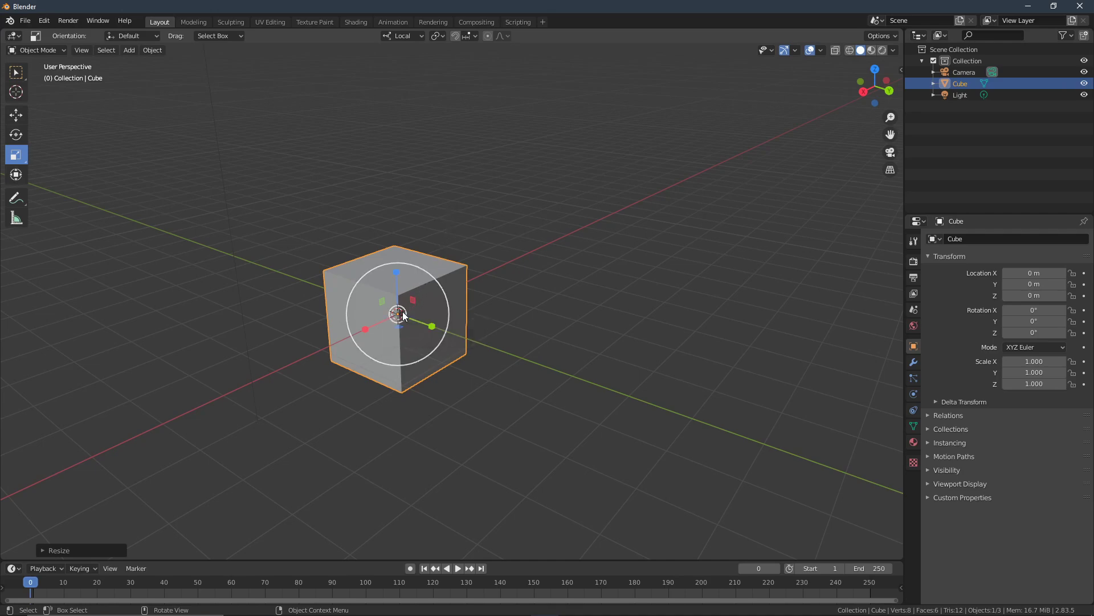
pyautogui.moveTo(395, 313); pyautogui.dragTo(428, 310)
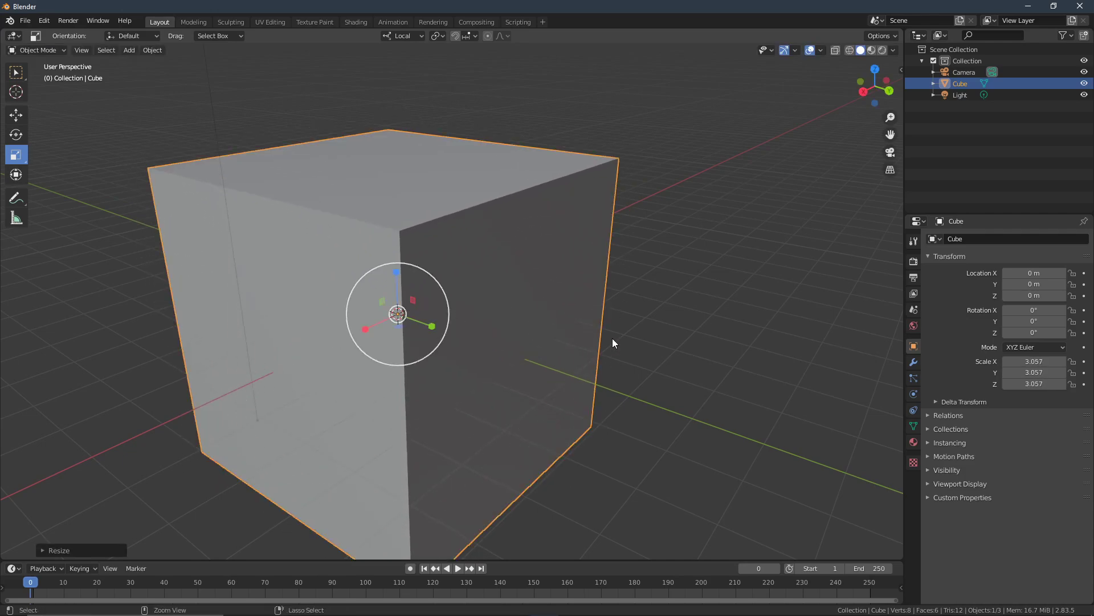
pyautogui.hotkey('ctrl', 'z')
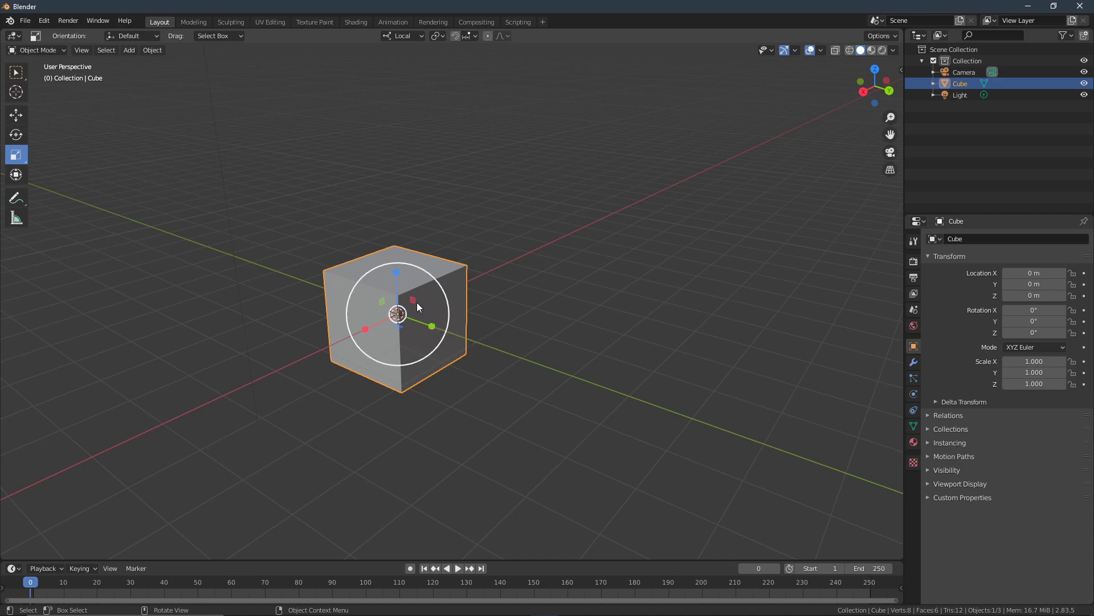
# Try scaling the cube in the YZ, XZ and XY planes, the last to about 8.052, undoing each change.
pyautogui.moveTo(414, 297); pyautogui.dragTo(467, 276)
pyautogui.hotkey('ctrl', 'z')
pyautogui.moveTo(379, 302); pyautogui.dragTo(346, 266)
pyautogui.hotkey('ctrl', 'z')
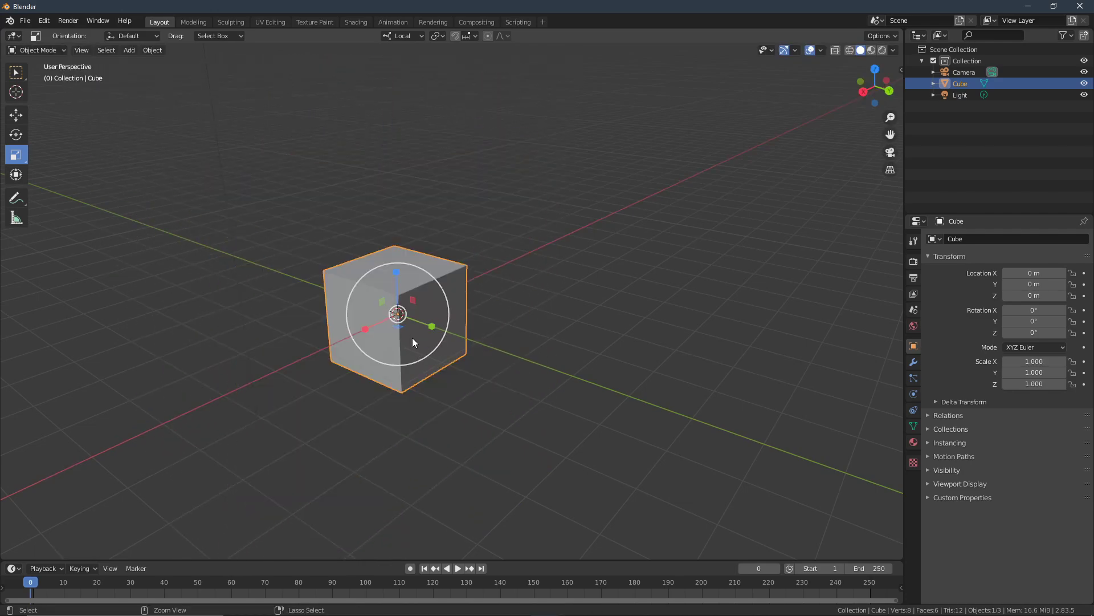
pyautogui.moveTo(400, 326); pyautogui.dragTo(494, 395)
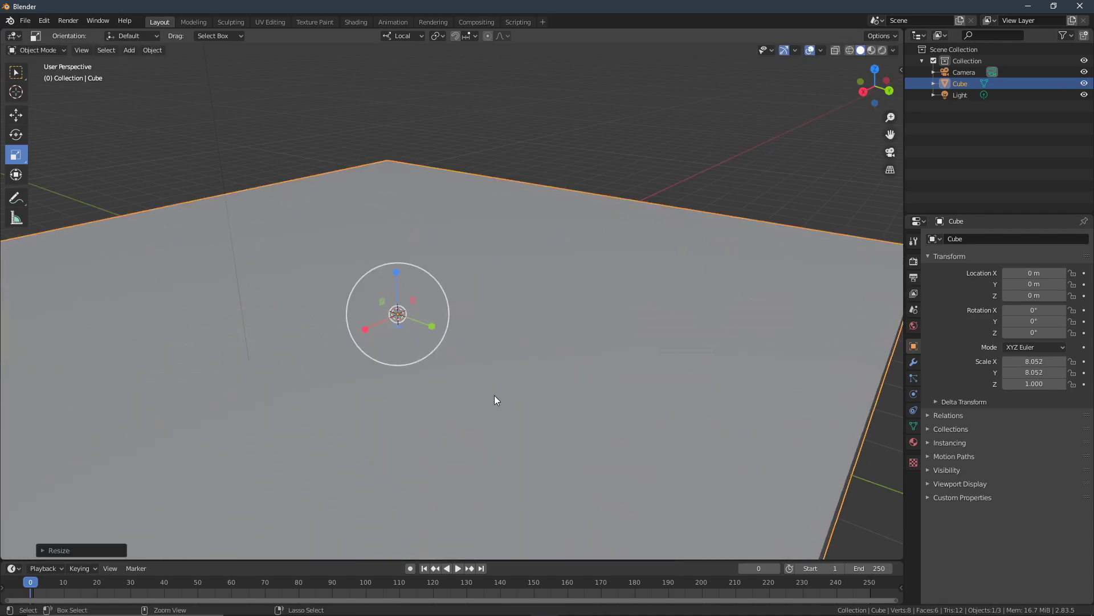
pyautogui.hotkey('ctrl', 'z')
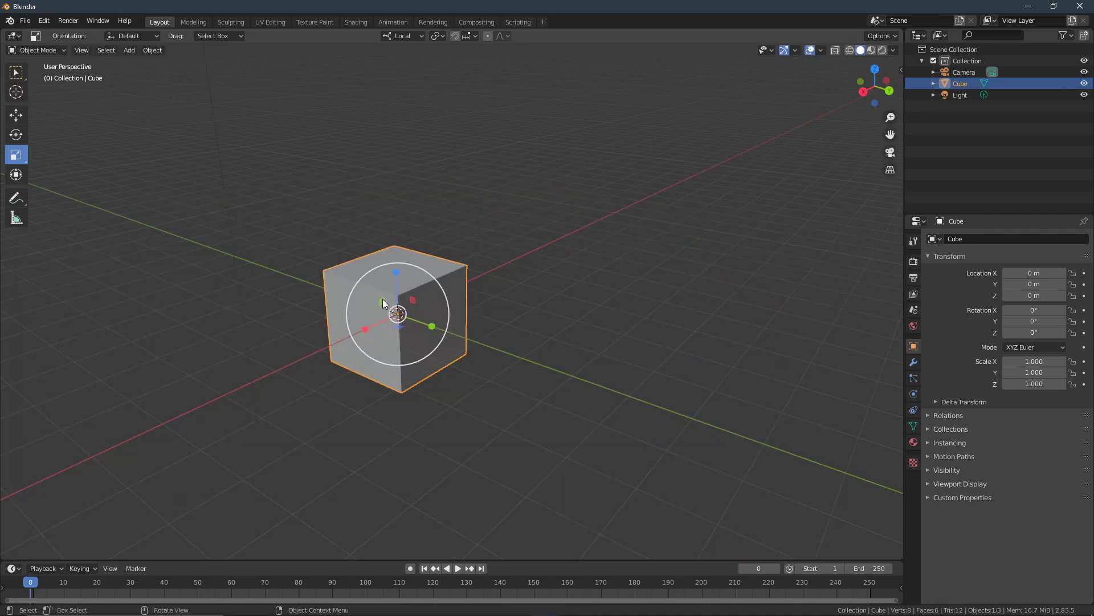